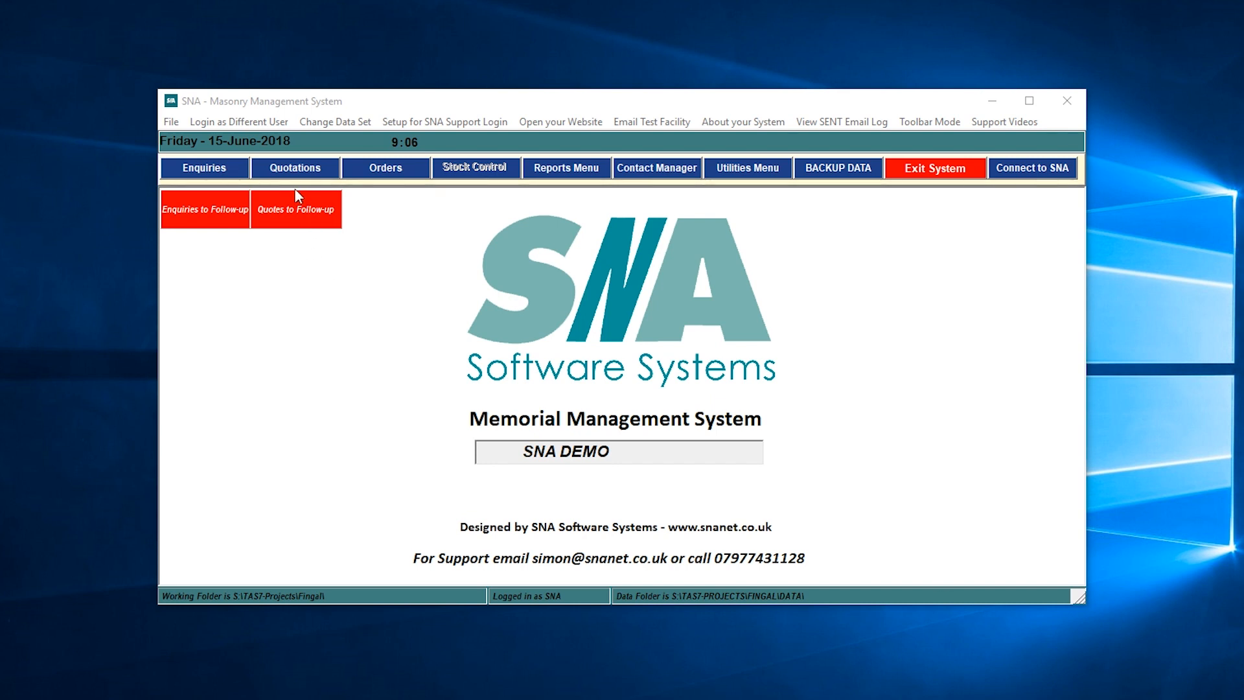
- Open Enter / Edit a Quotation from the Quotations menu
{"action": "left_click", "coordinate": [292, 170]}
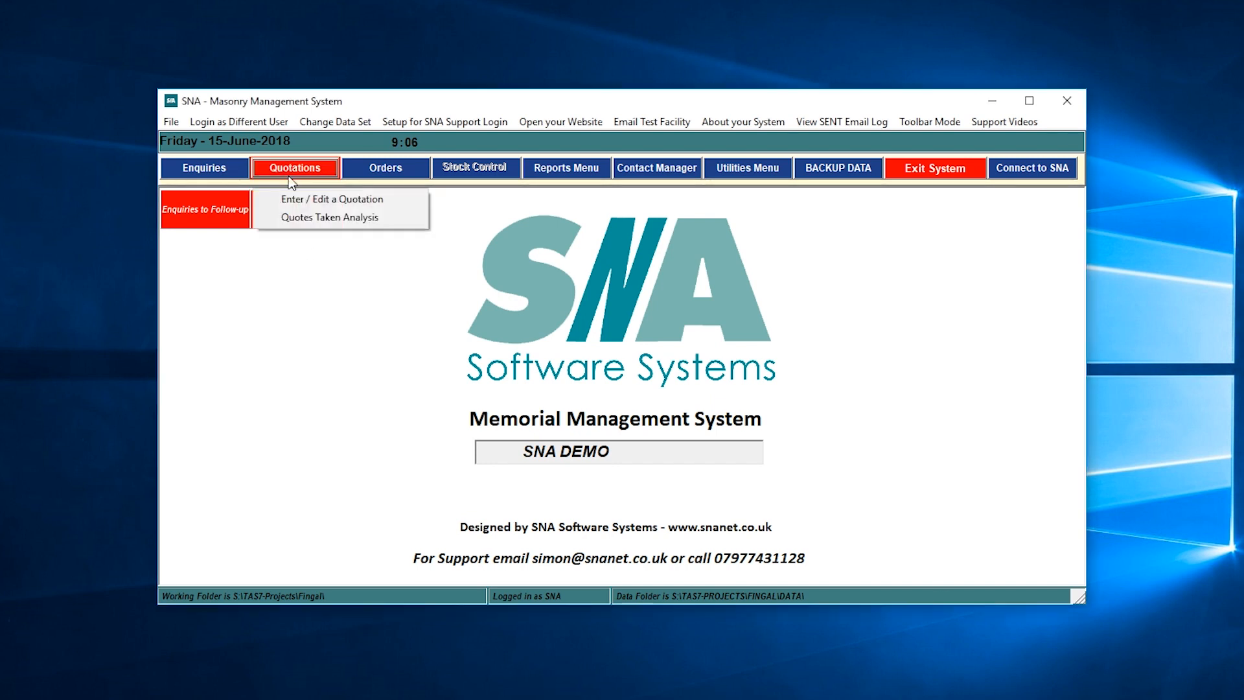
{"action": "left_click", "coordinate": [304, 201]}
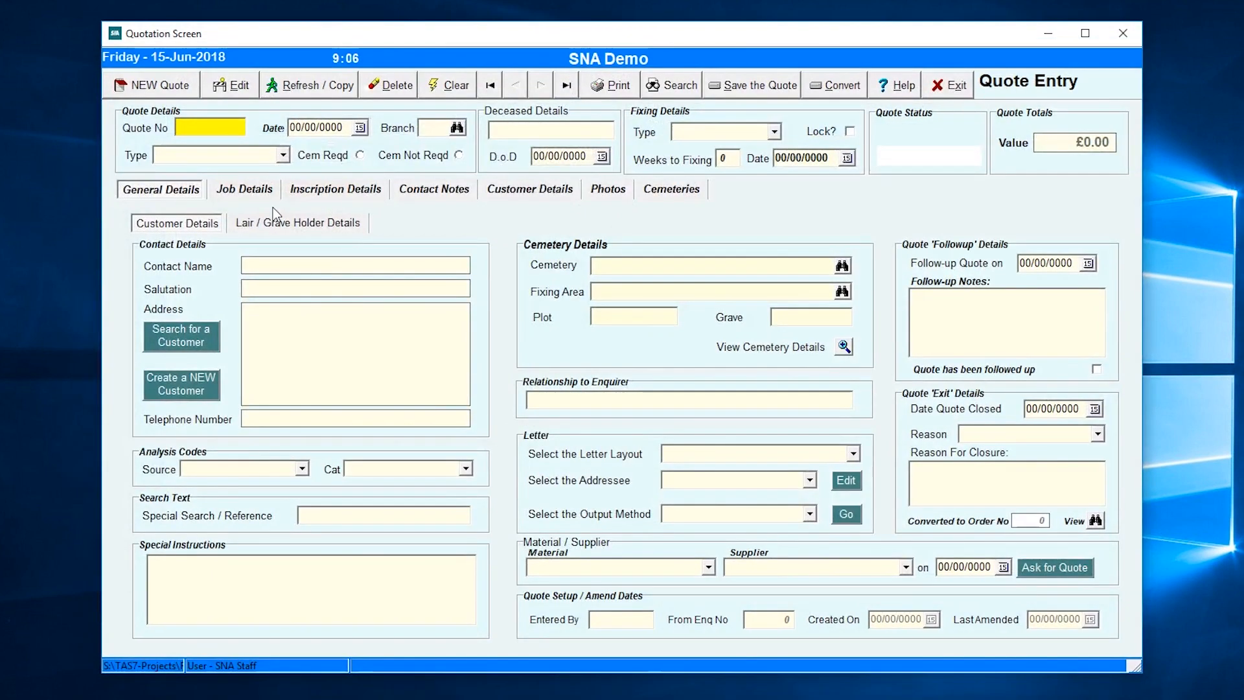
- Start a new blank quote and set its branch to SNA Demo
{"action": "left_click", "coordinate": [154, 88]}
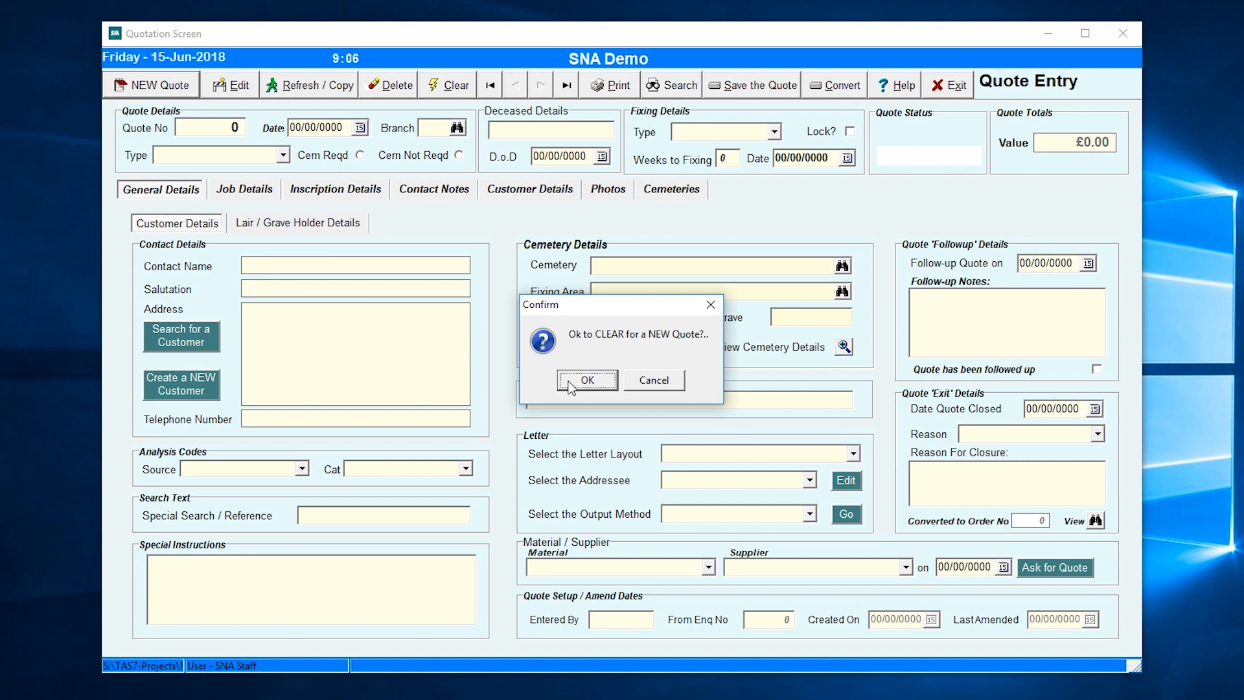
{"action": "left_click", "coordinate": [574, 383]}
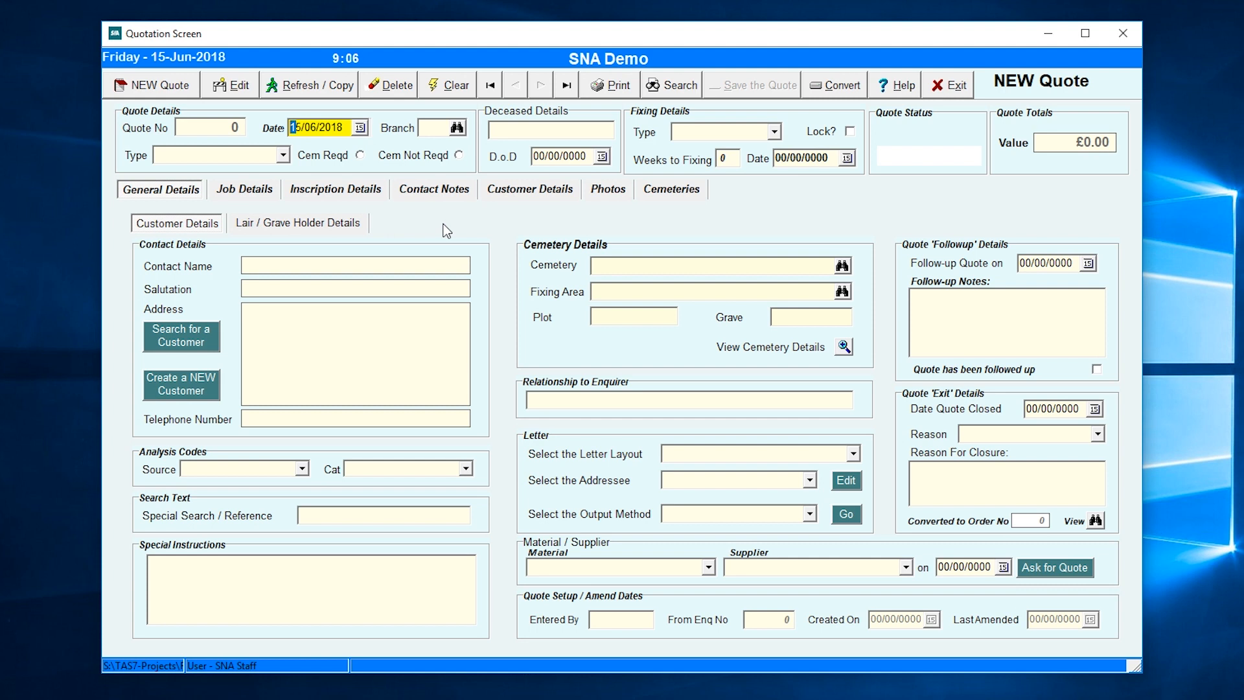
{"action": "key", "text": "Tab"}
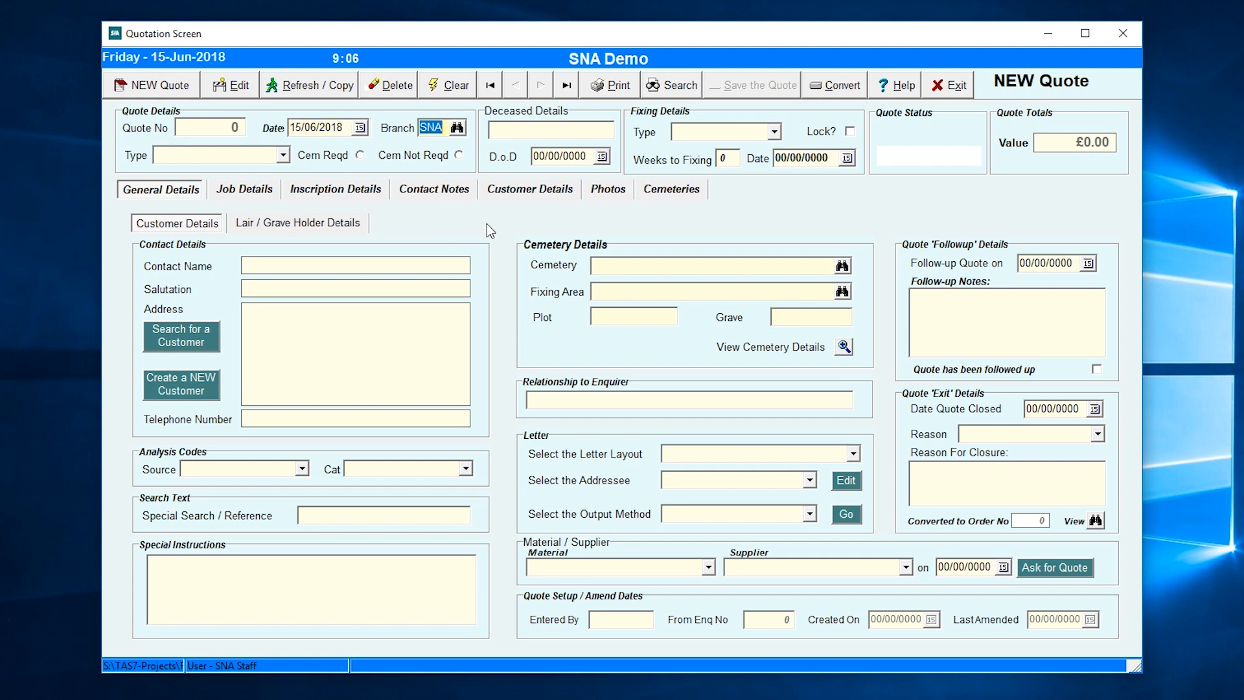
{"action": "left_click", "coordinate": [458, 128]}
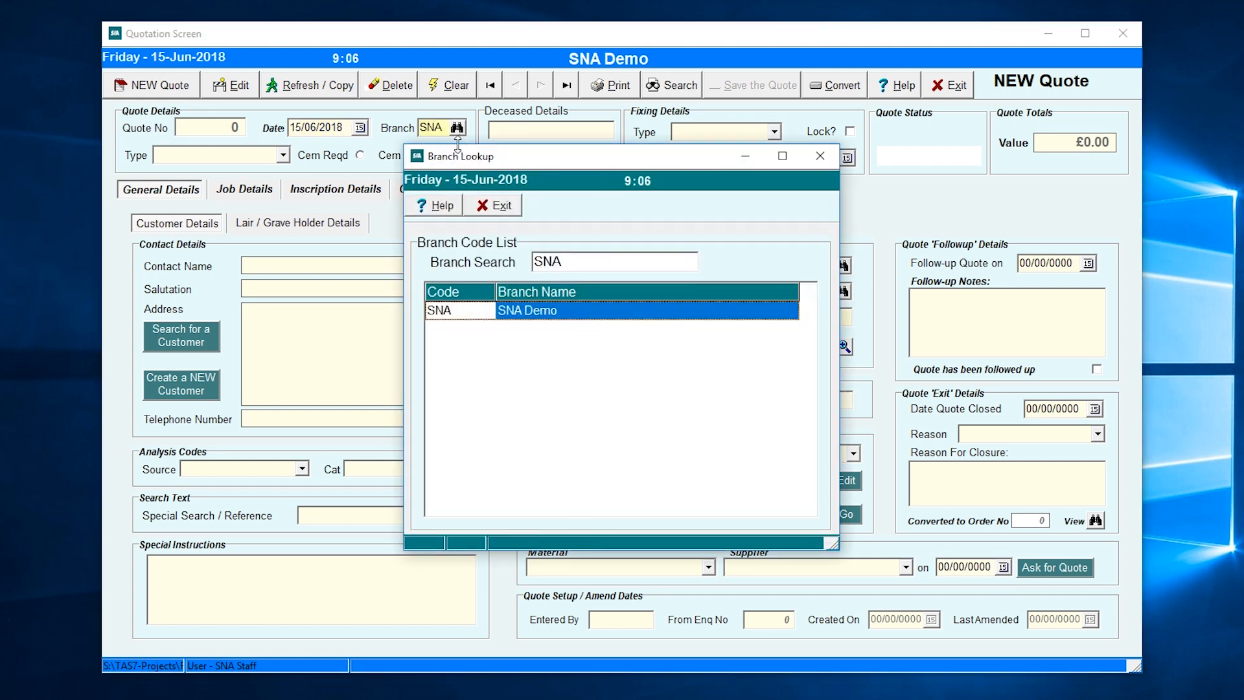
{"action": "double_click", "coordinate": [552, 310]}
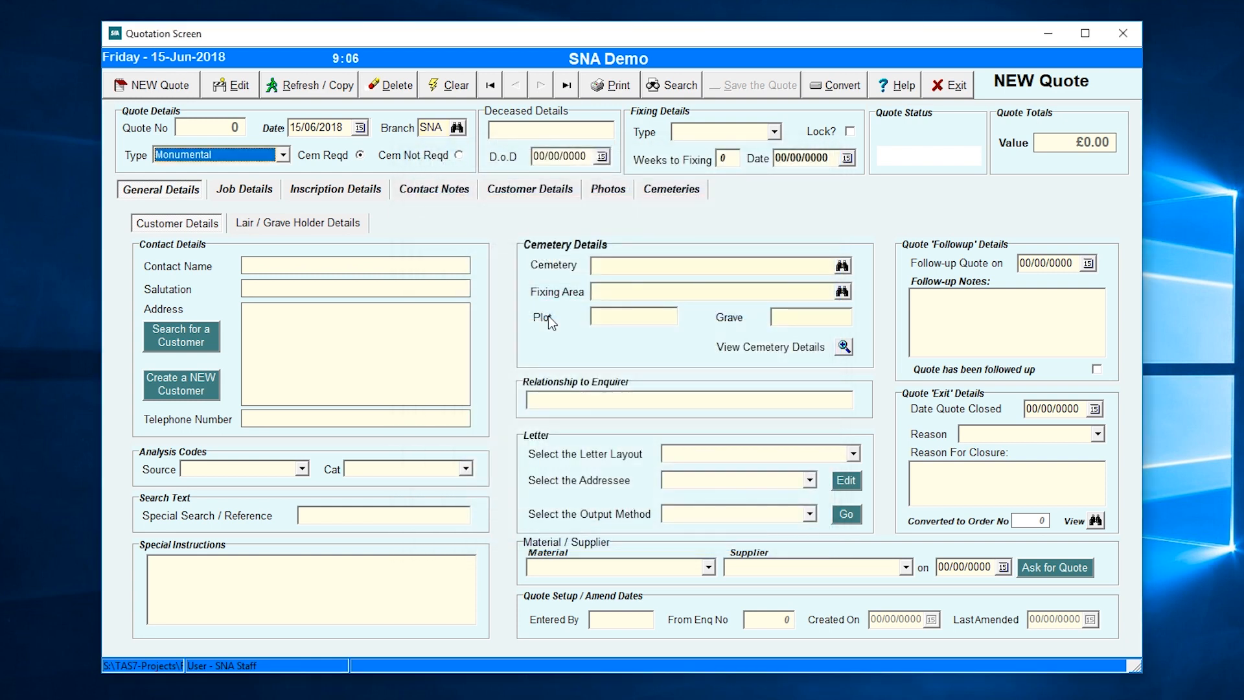
- Set the quote type to Monumental with cemetery required
{"action": "left_click", "coordinate": [283, 155]}
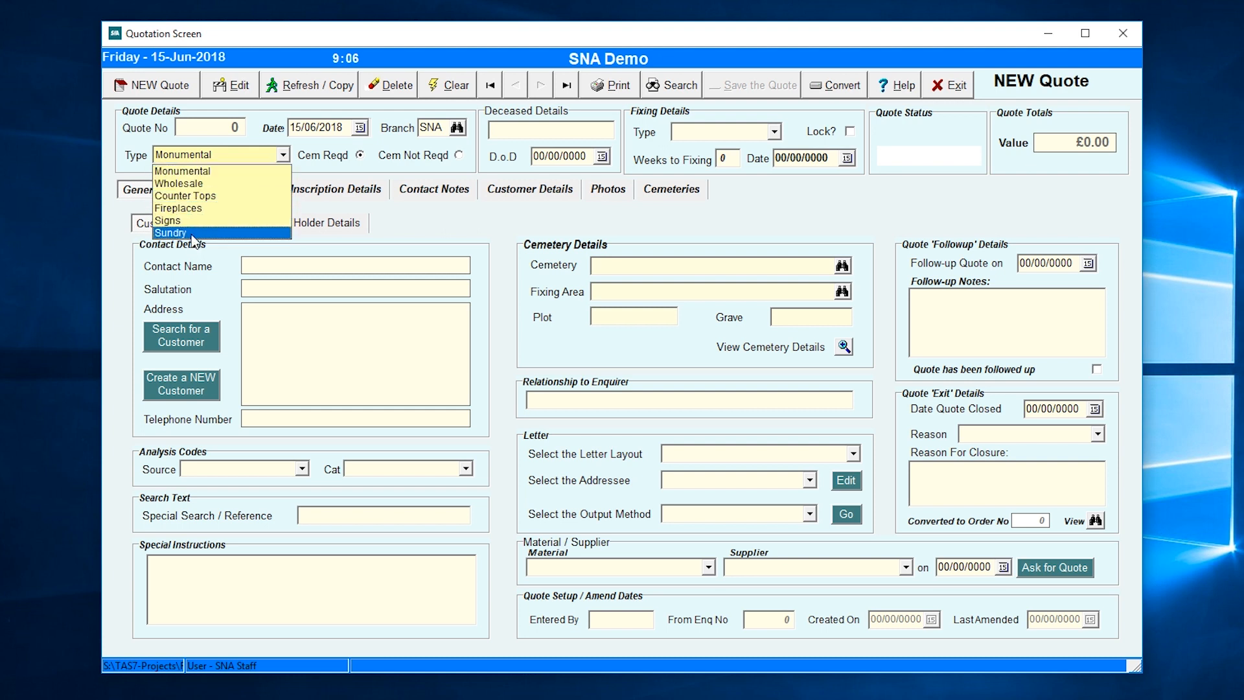
{"action": "left_click", "coordinate": [183, 171]}
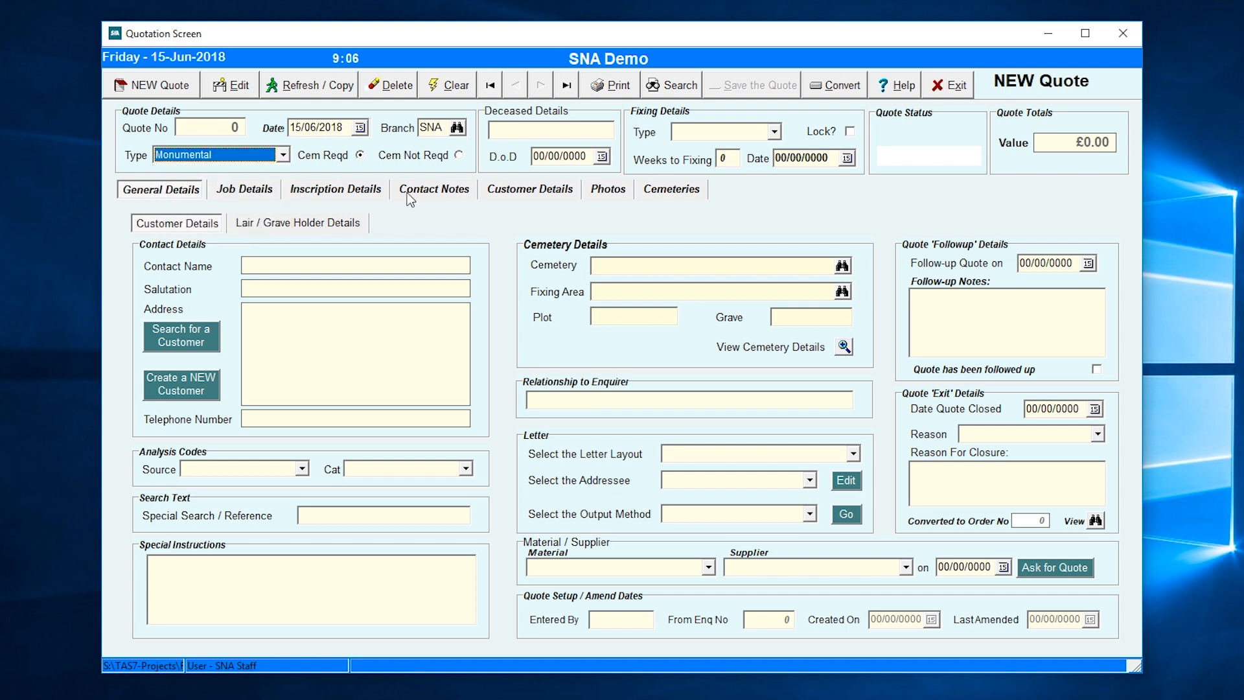
{"action": "key", "text": "Tab"}
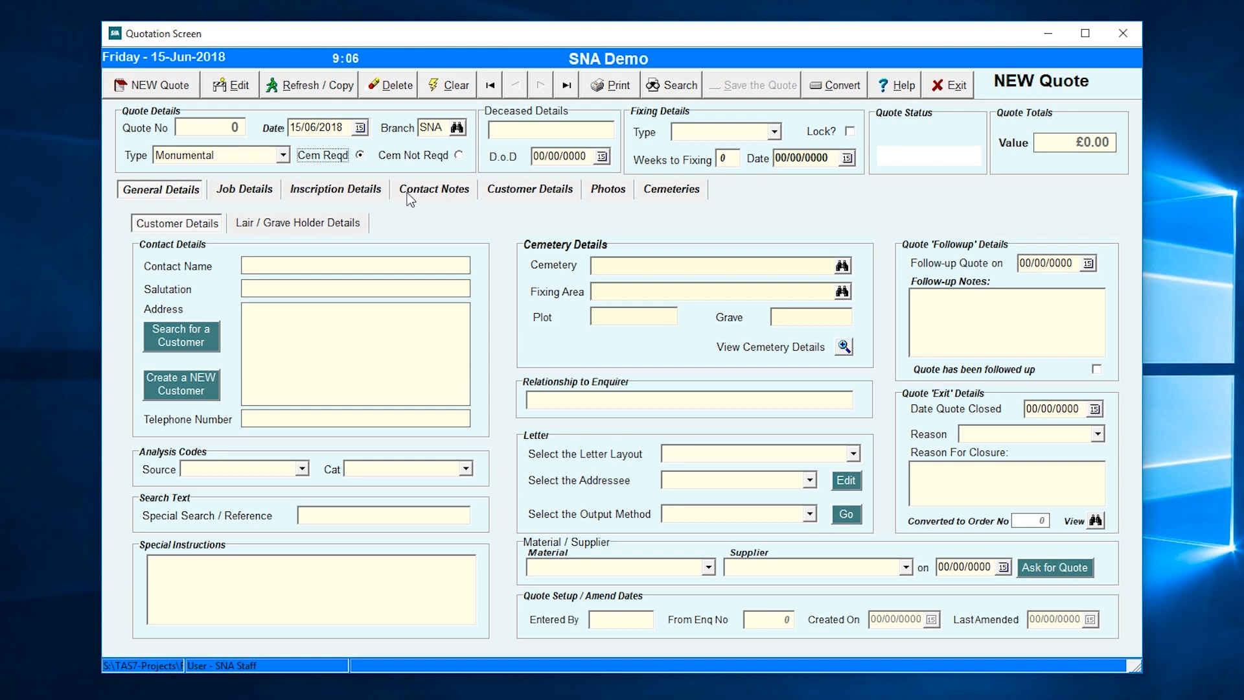
{"action": "left_click", "coordinate": [528, 131]}
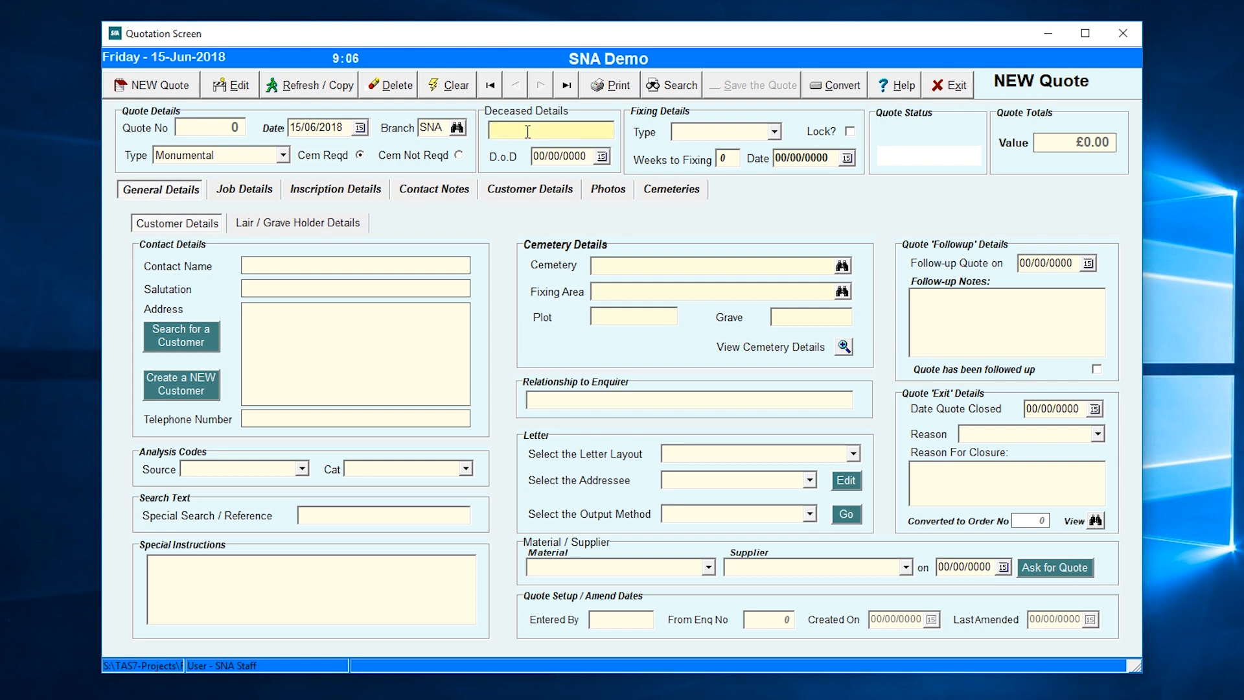
- Enter the deceased's name and a date of death of 04/04/2018
{"action": "type", "text": "John Doe"}
{"action": "key", "text": "Tab"}
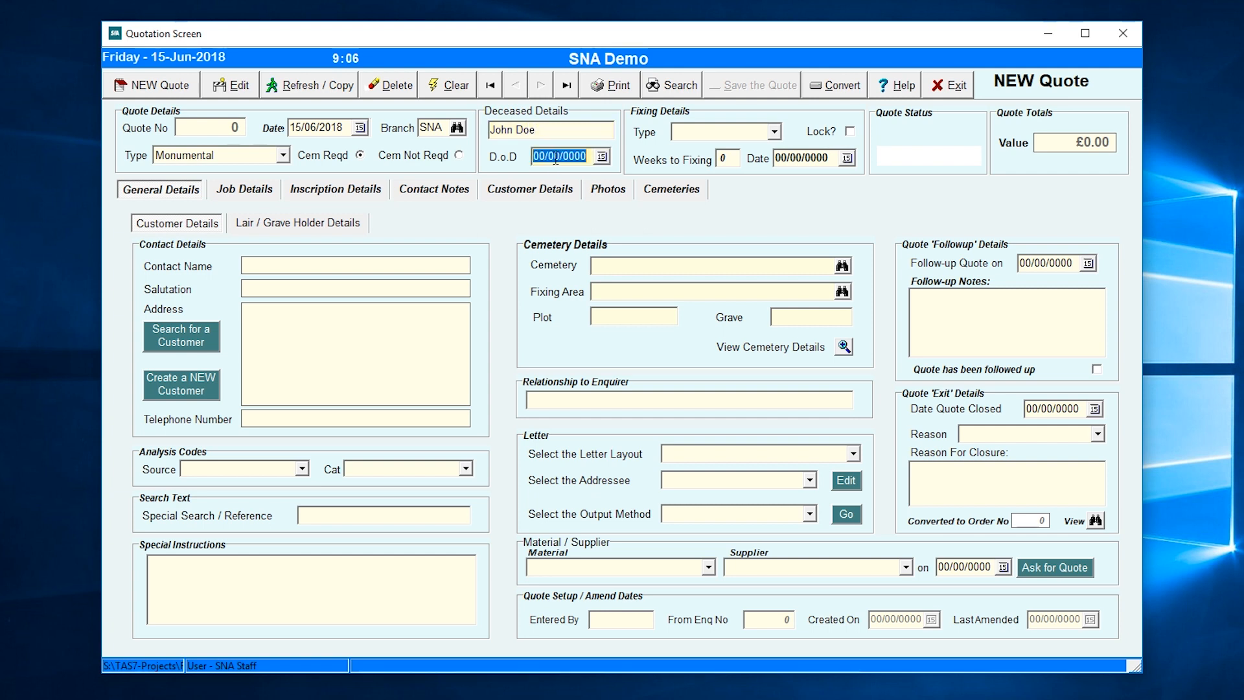
{"action": "left_click", "coordinate": [606, 159]}
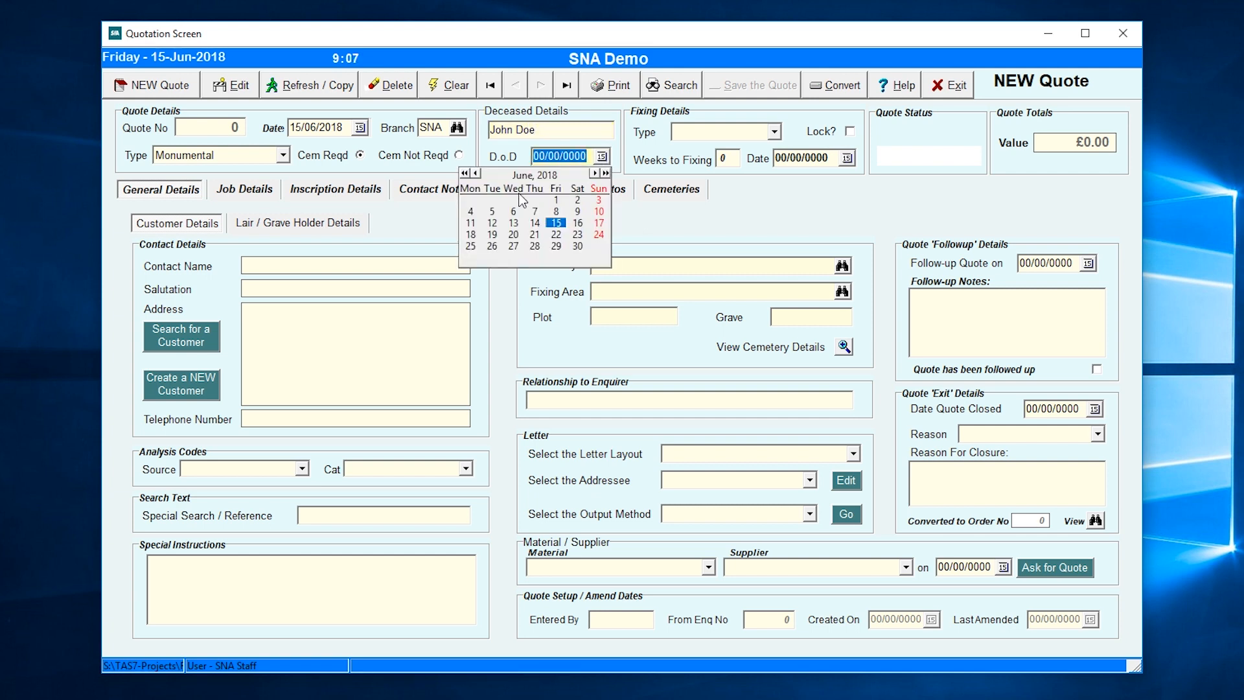
{"action": "left_click", "coordinate": [476, 174]}
{"action": "left_click", "coordinate": [475, 174]}
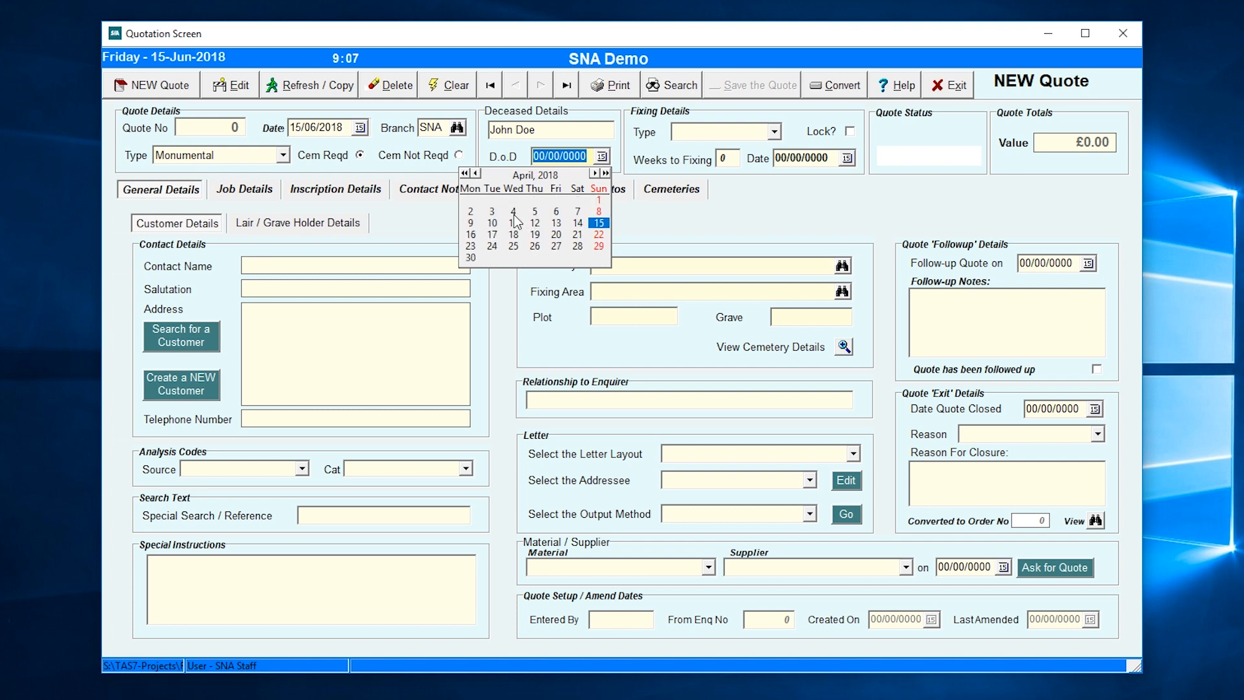
{"action": "left_click", "coordinate": [513, 212]}
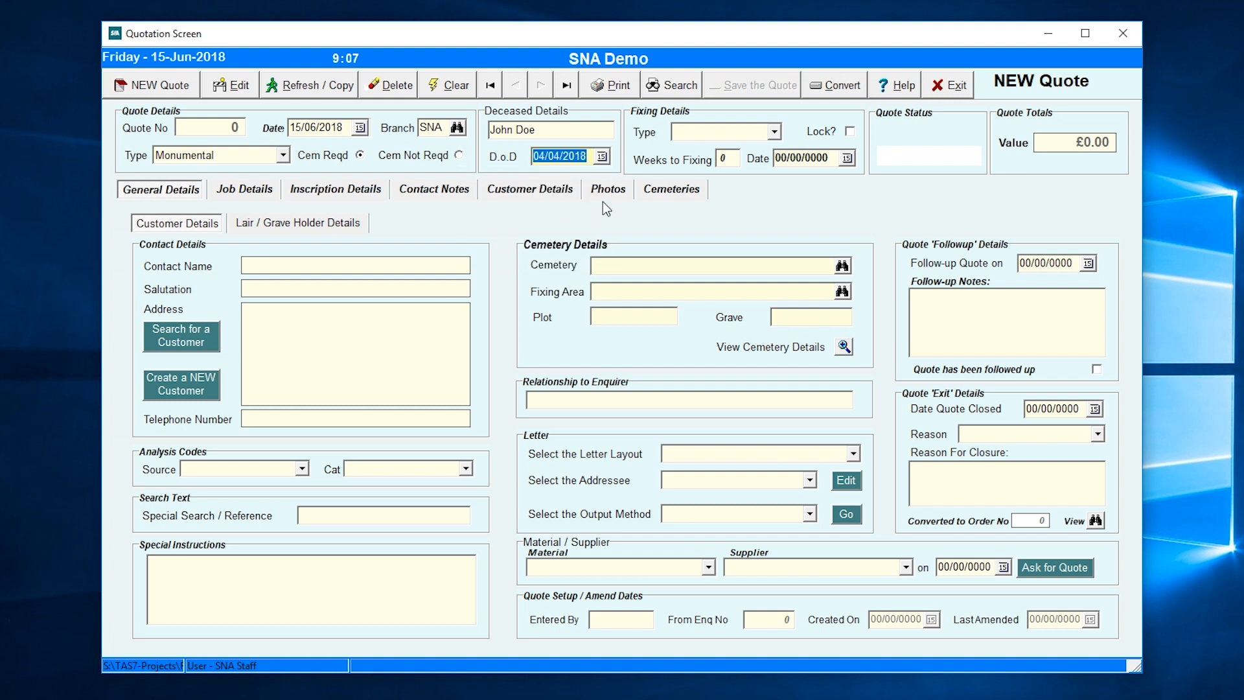
{"action": "key", "text": "Tab"}
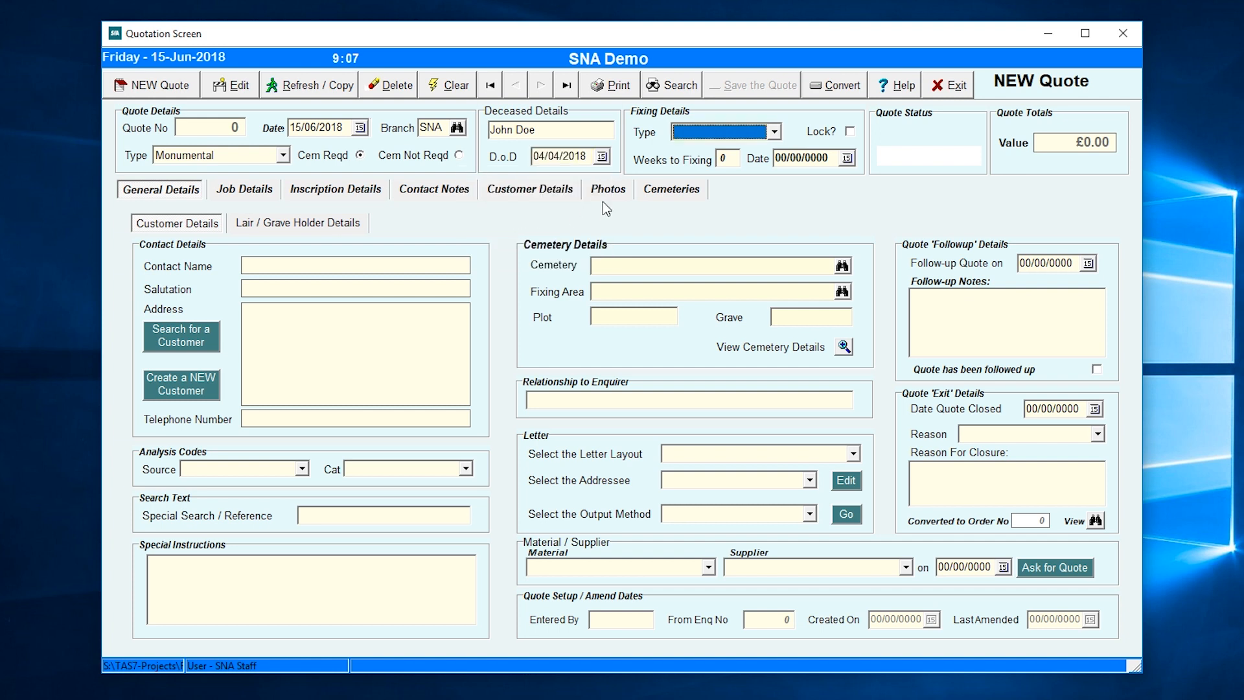
- Set a Christmas fixing, 12 weeks to fixing, dated 07/09/2018
{"action": "left_click", "coordinate": [774, 133]}
{"action": "left_click", "coordinate": [741, 143]}
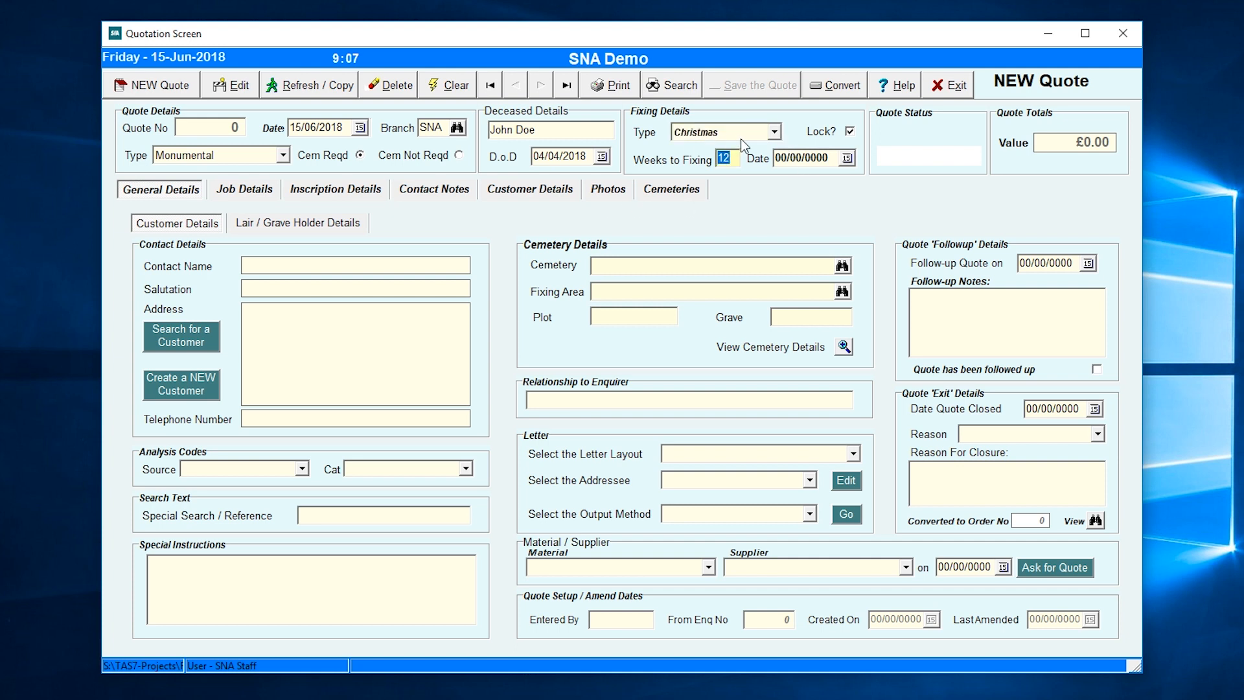
{"action": "left_click", "coordinate": [775, 132]}
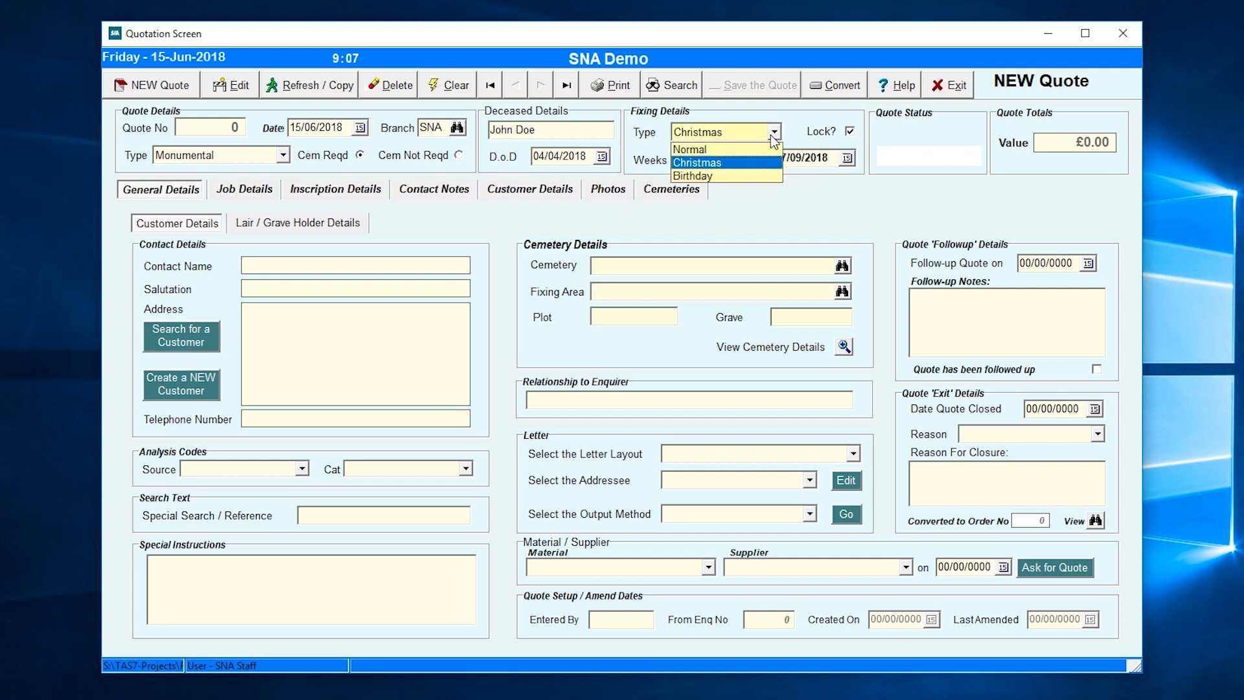
{"action": "left_click", "coordinate": [719, 162]}
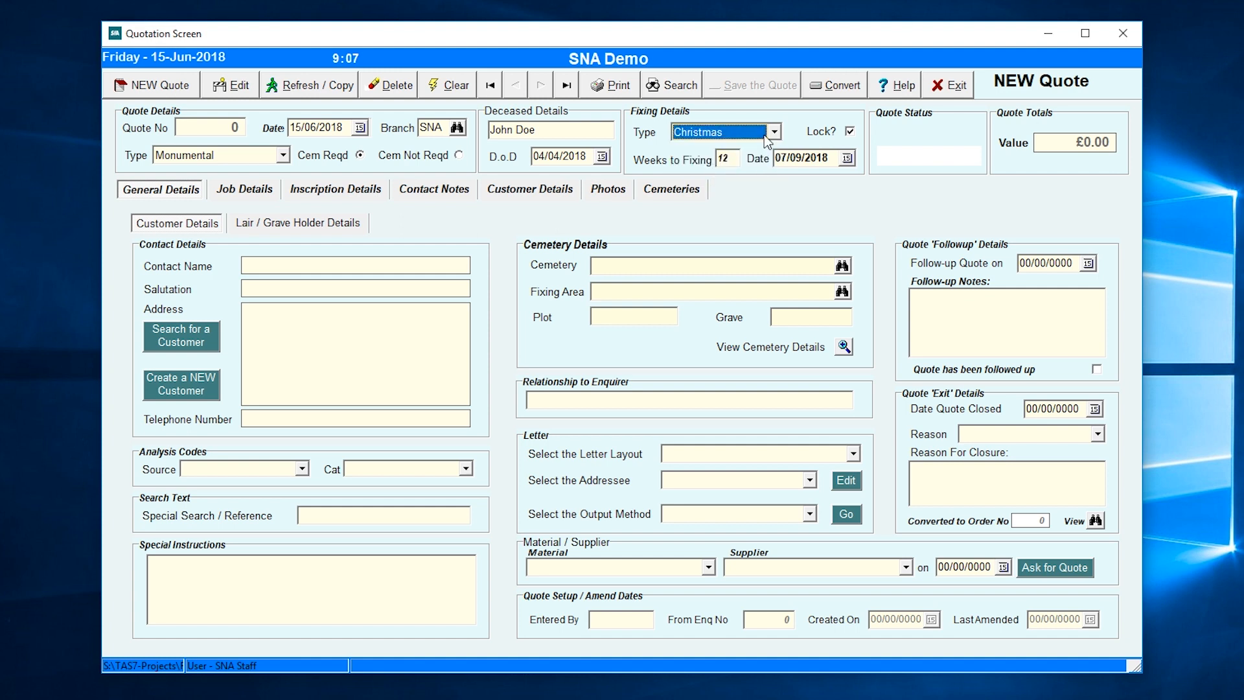
{"action": "left_click", "coordinate": [729, 158]}
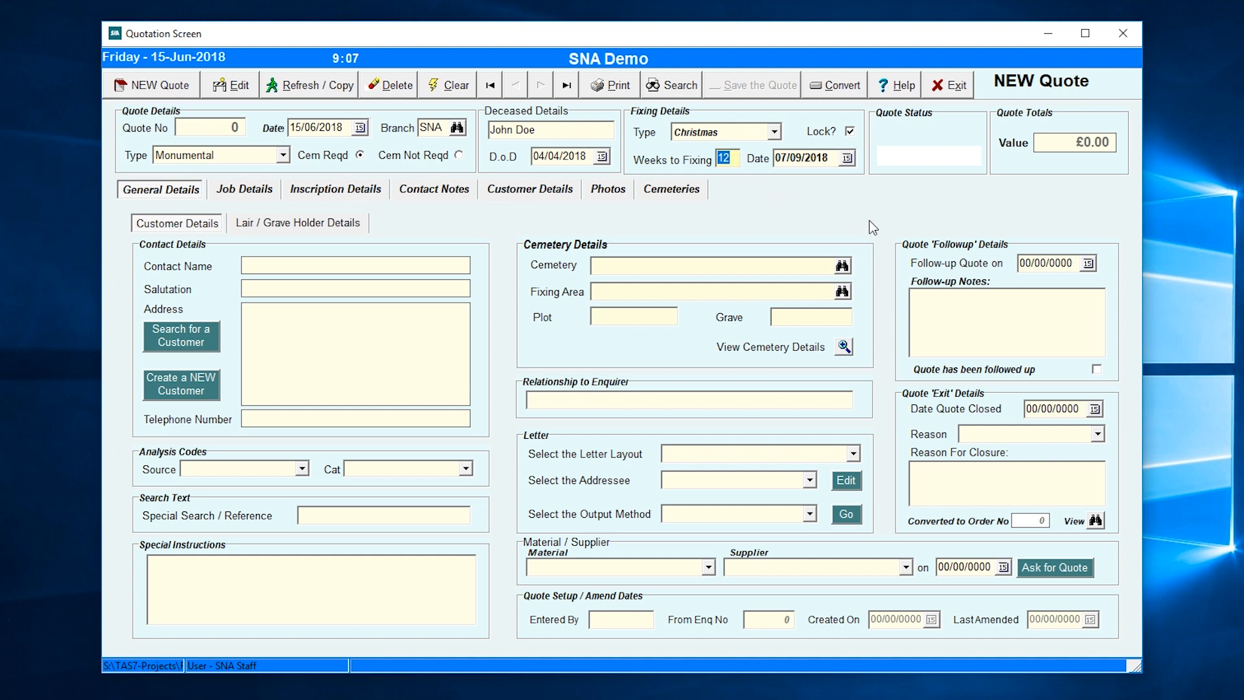
{"action": "key", "text": "Tab"}
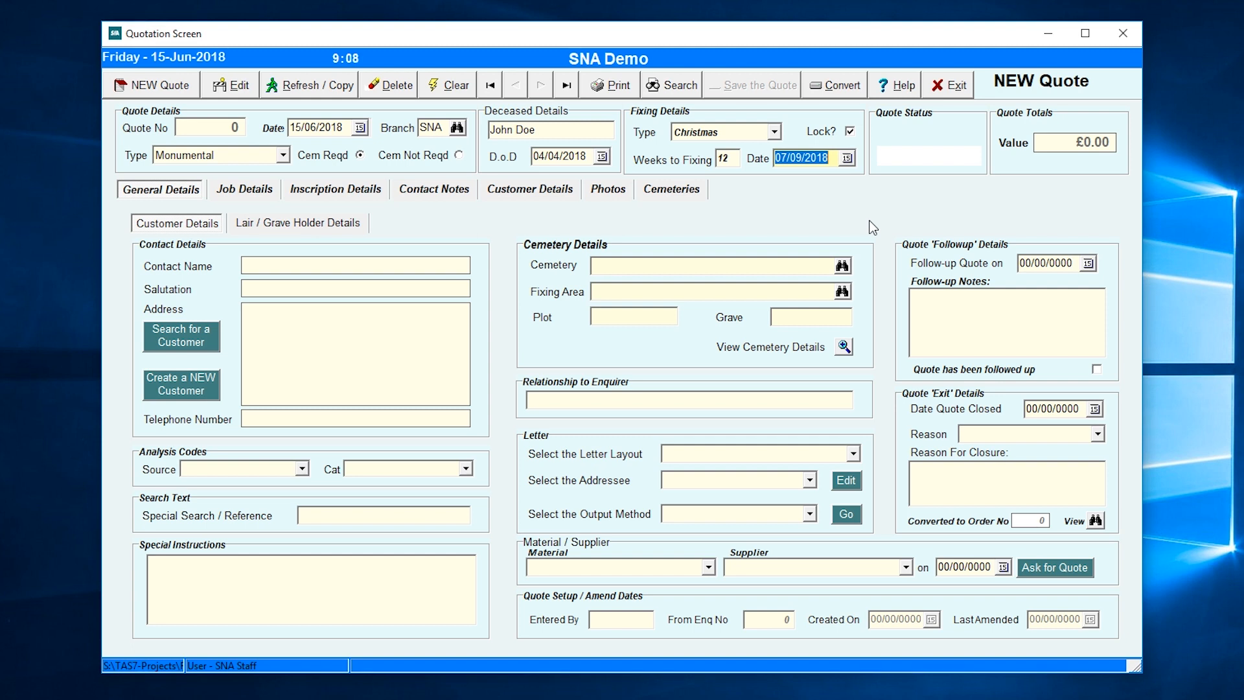
{"action": "key", "text": "Tab"}
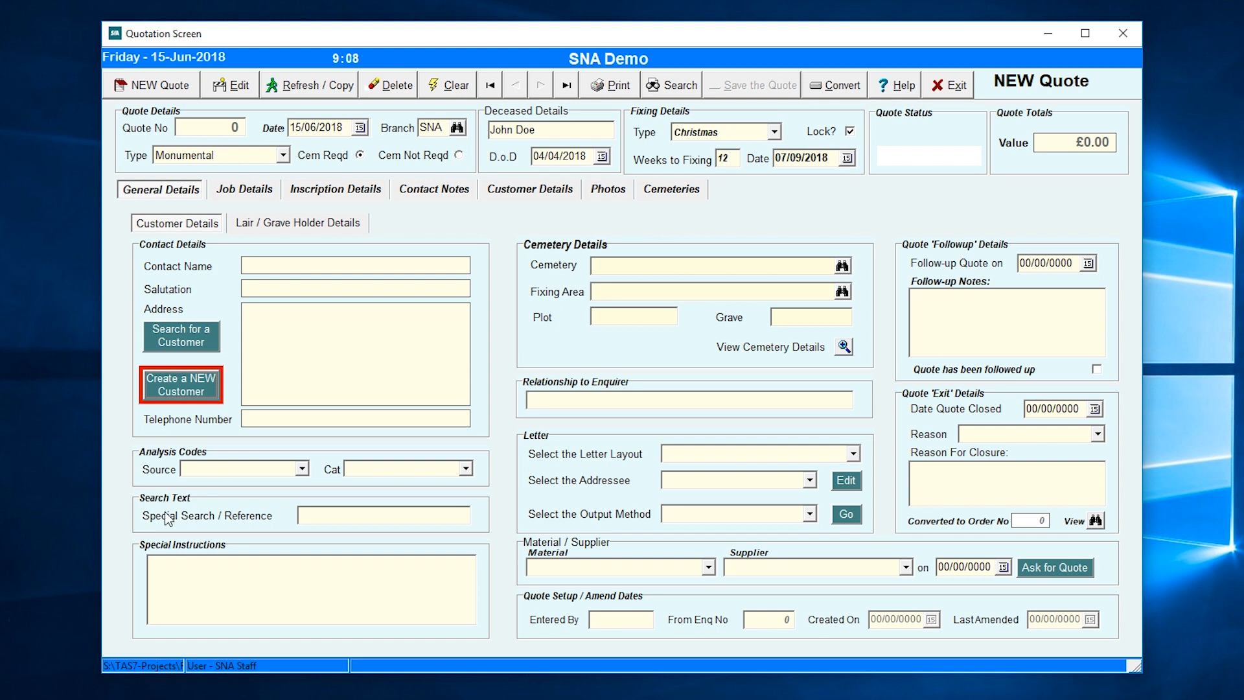
- Create a new customer with her title, first name and surname, auto-filling the salutation
{"action": "left_click", "coordinate": [186, 376]}
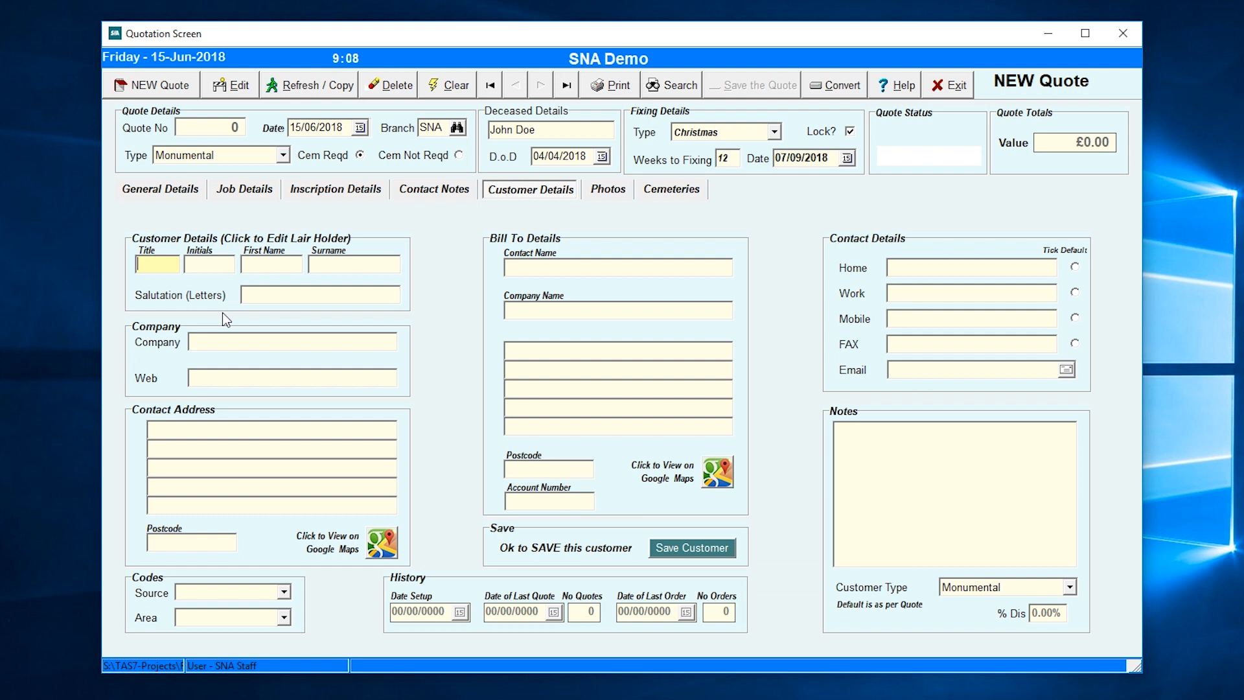
{"action": "type", "text": "Mrs"}
{"action": "key", "text": "Tab"}
{"action": "key", "text": "Tab"}
{"action": "type", "text": "Jane"}
{"action": "type", "text": "Doe"}
{"action": "key", "text": "Tab"}
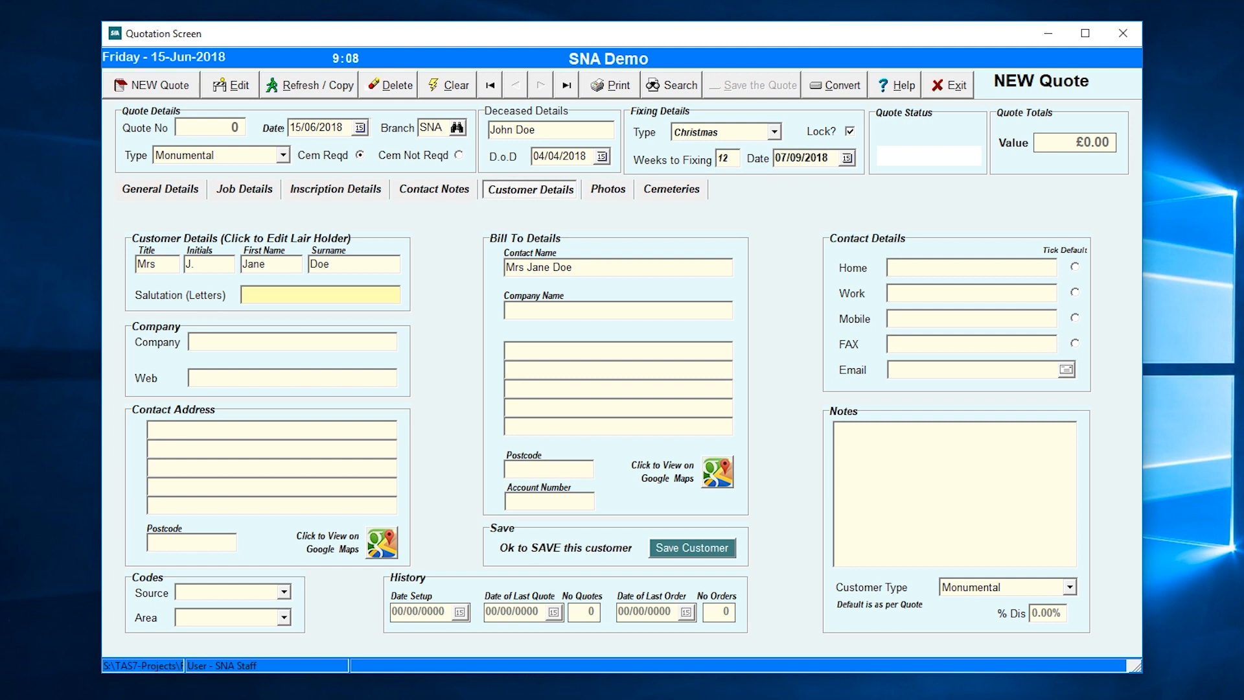
{"action": "key", "text": "Tab"}
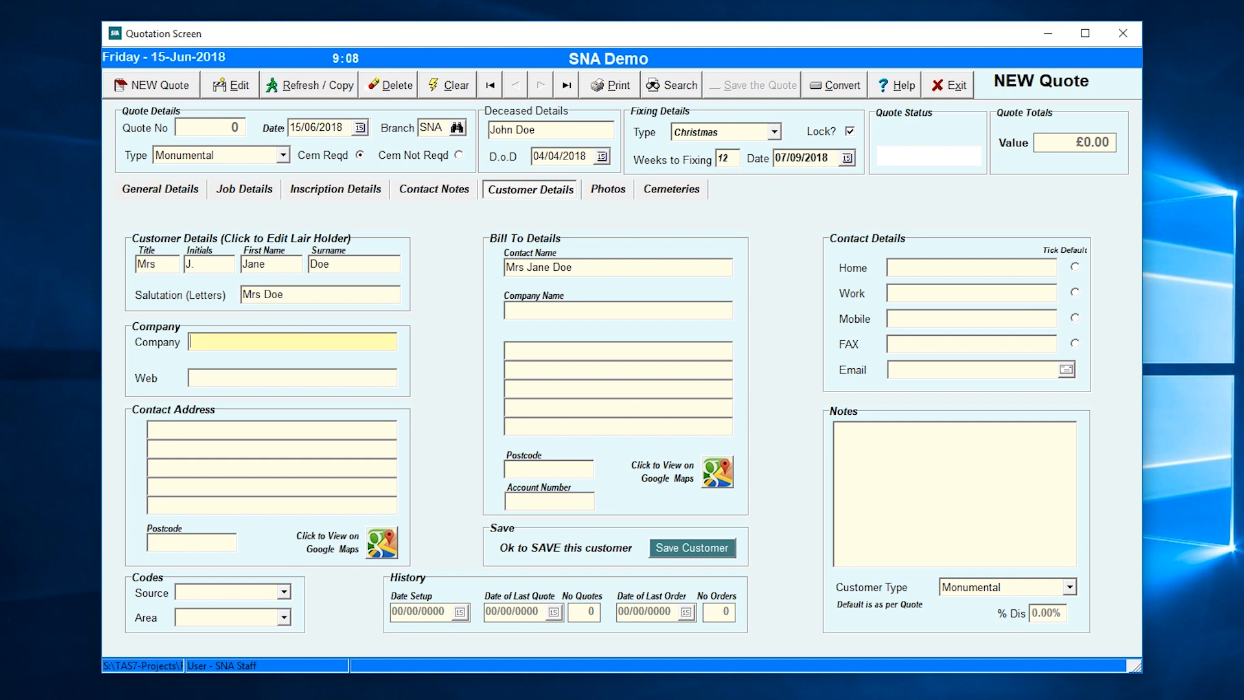
- Enter the customer's contact address lines and postcode, copying them to Bill To
{"action": "key", "text": "Tab"}
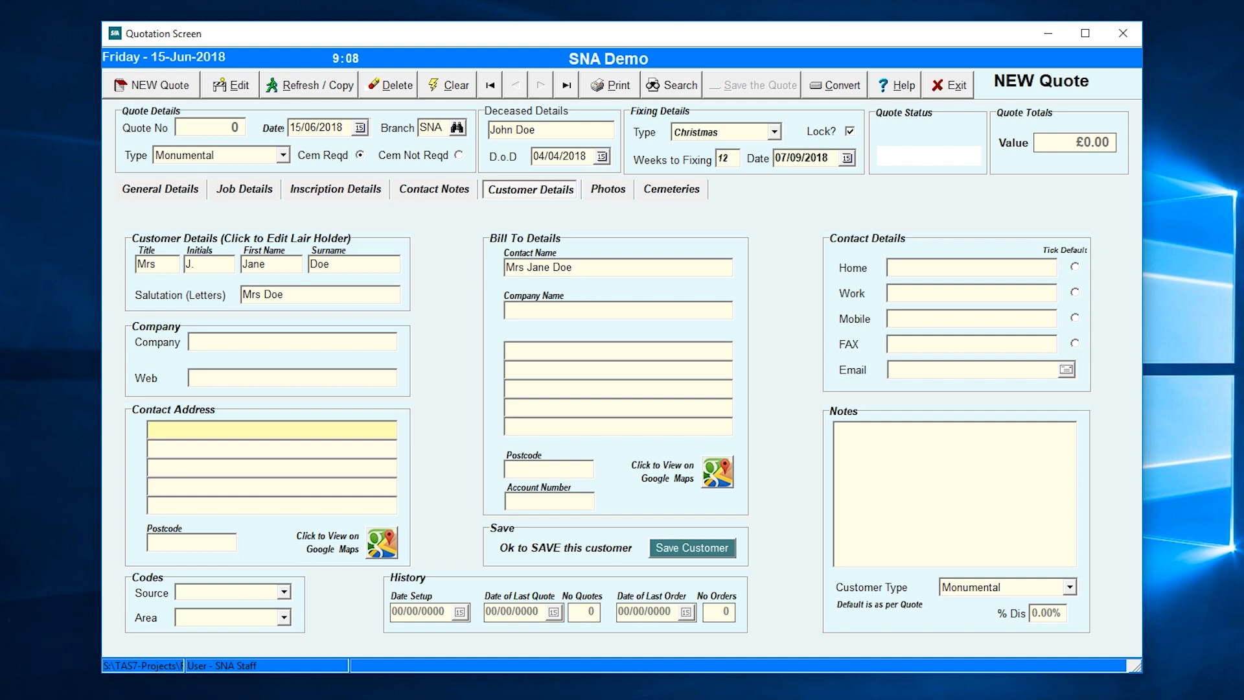
{"action": "type", "text": "The Hearlands"}
{"action": "key", "text": "Tab"}
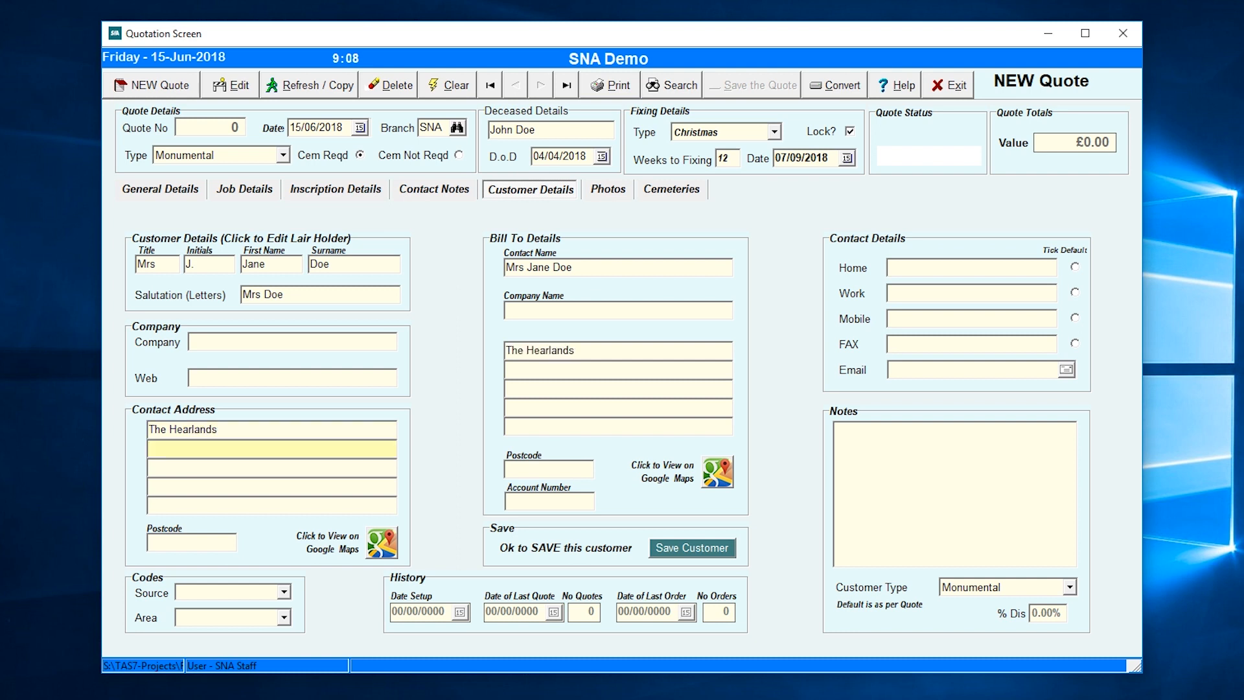
{"action": "type", "text": "123 The Avenue"}
{"action": "key", "text": "Tab"}
{"action": "type", "text": "Bristol"}
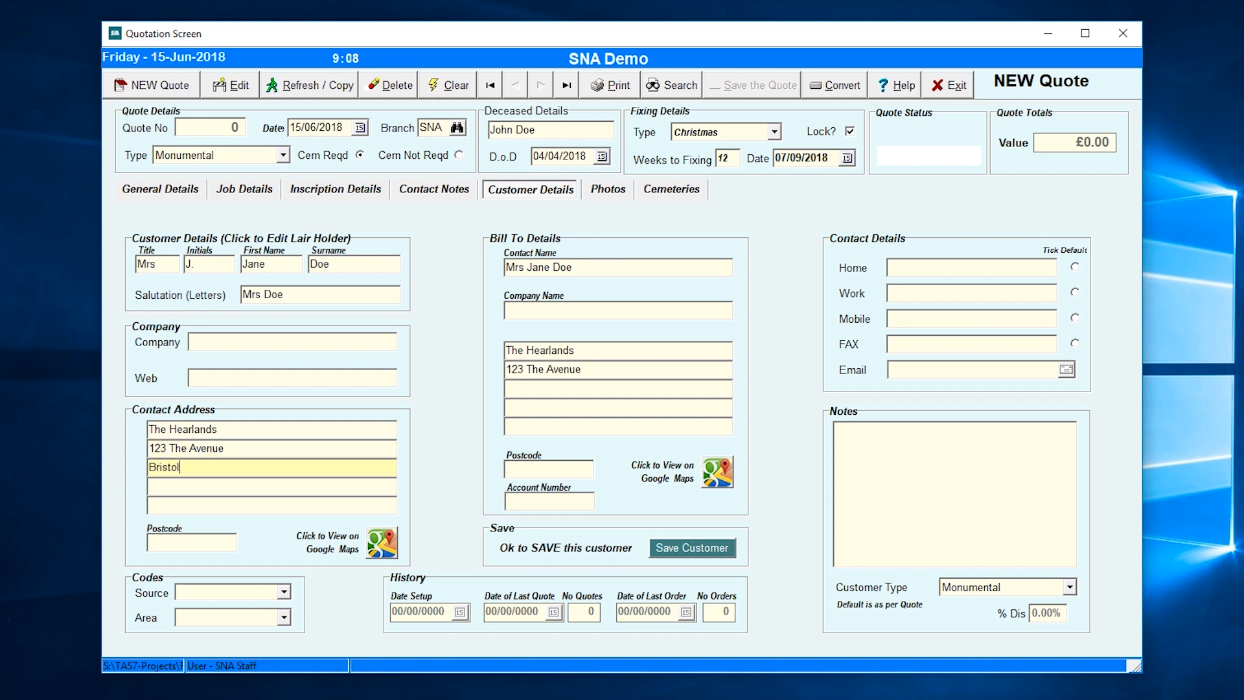
{"action": "key", "text": "Tab"}
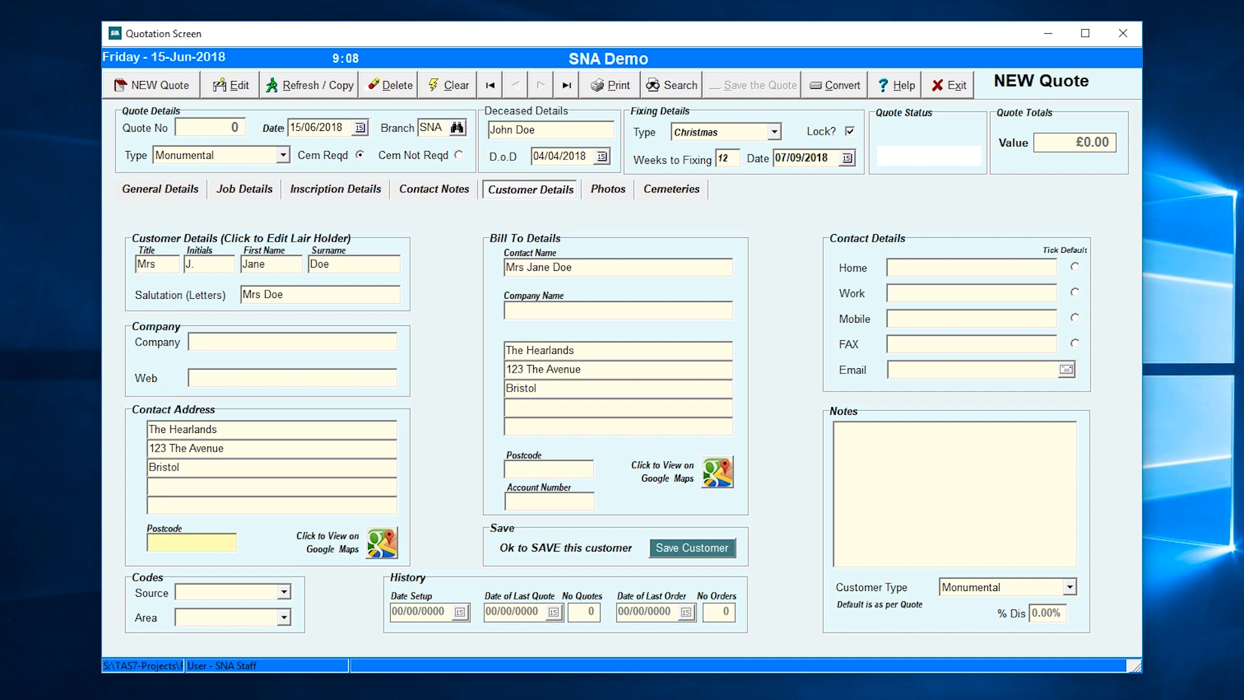
{"action": "type", "text": "BR22 345"}
{"action": "key", "text": "Tab"}
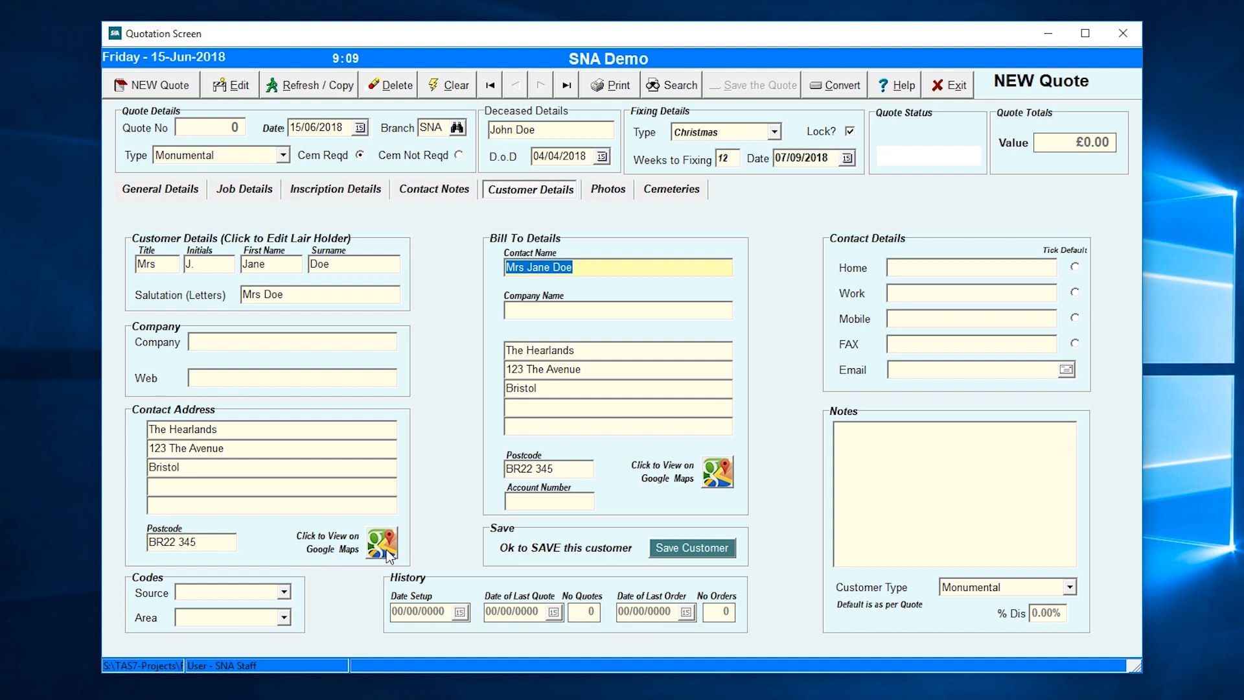
- Set the customer's Source code to Recommendation and Area to Test Location
{"action": "left_click", "coordinate": [572, 304]}
{"action": "key", "text": "Tab"}
{"action": "key", "text": "Tab"}
{"action": "key", "text": "Tab"}
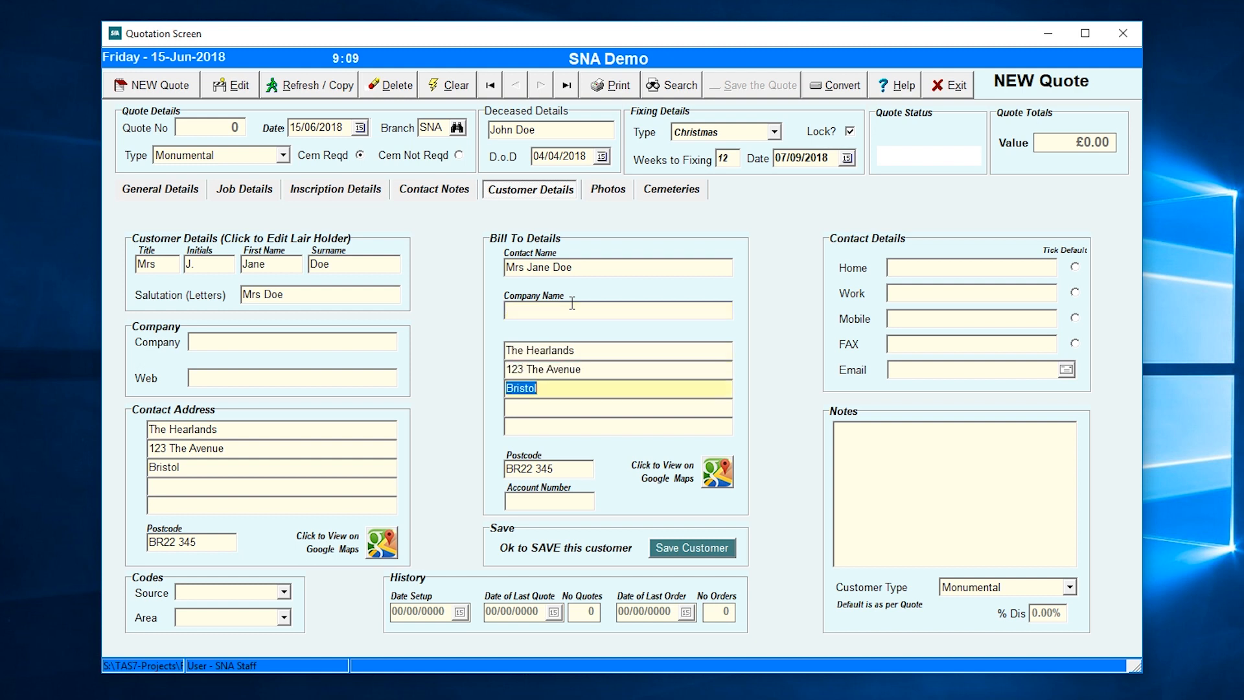
{"action": "key", "text": "Tab"}
{"action": "key", "text": "Tab"}
{"action": "key", "text": "Tab"}
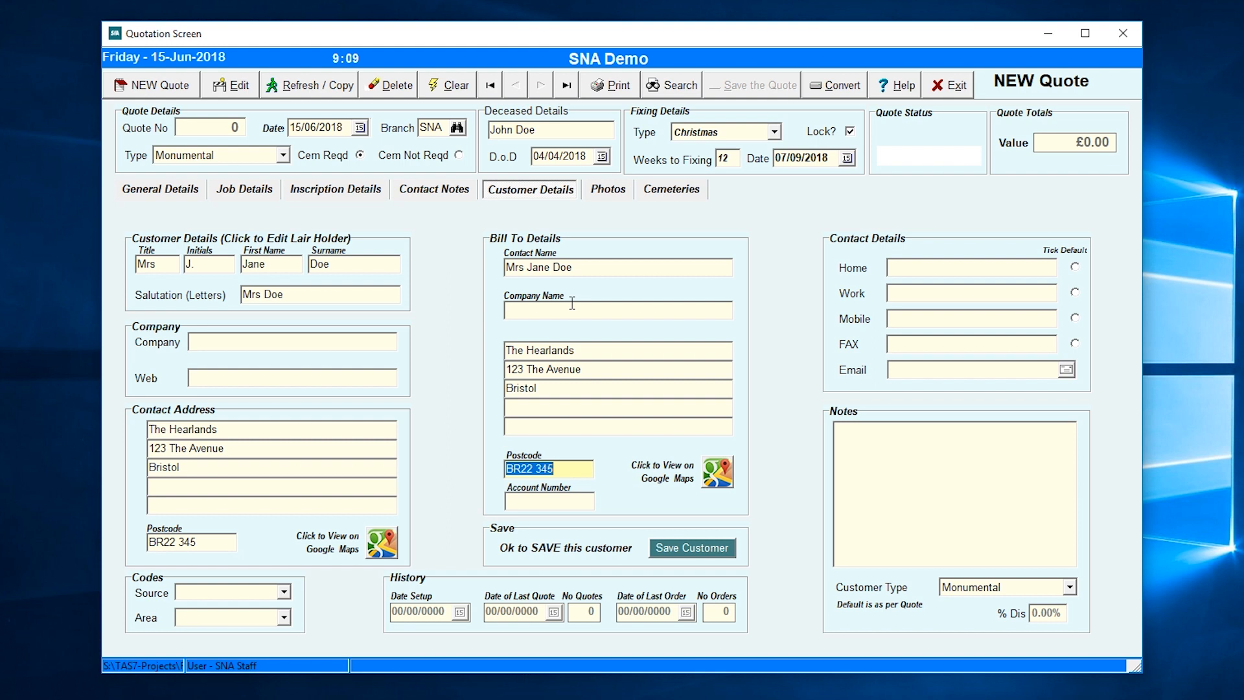
{"action": "key", "text": "Tab"}
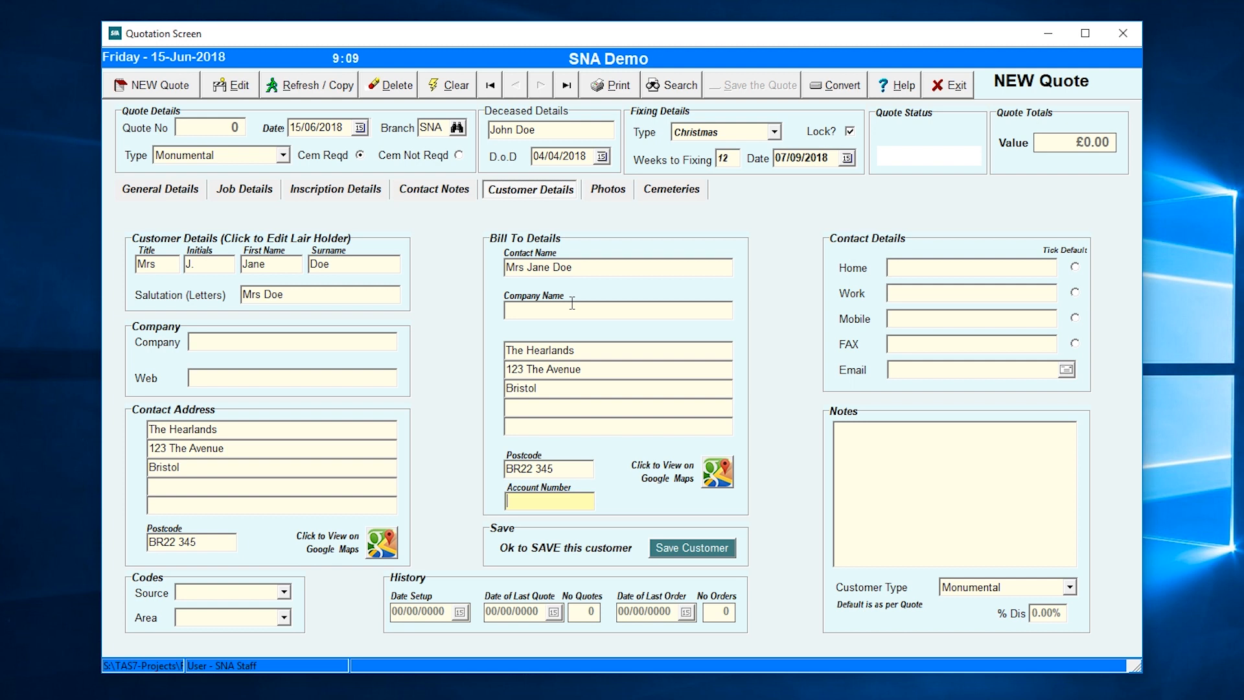
{"action": "key", "text": "Tab"}
{"action": "key", "text": "p"}
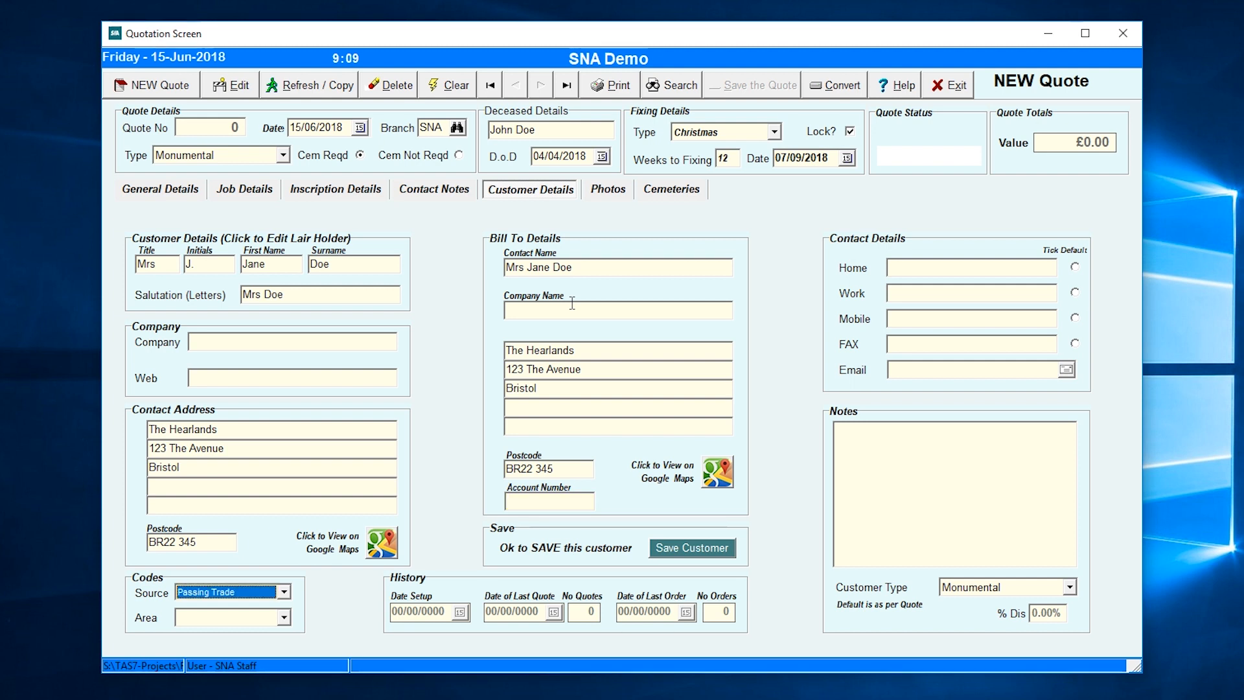
{"action": "key", "text": "r"}
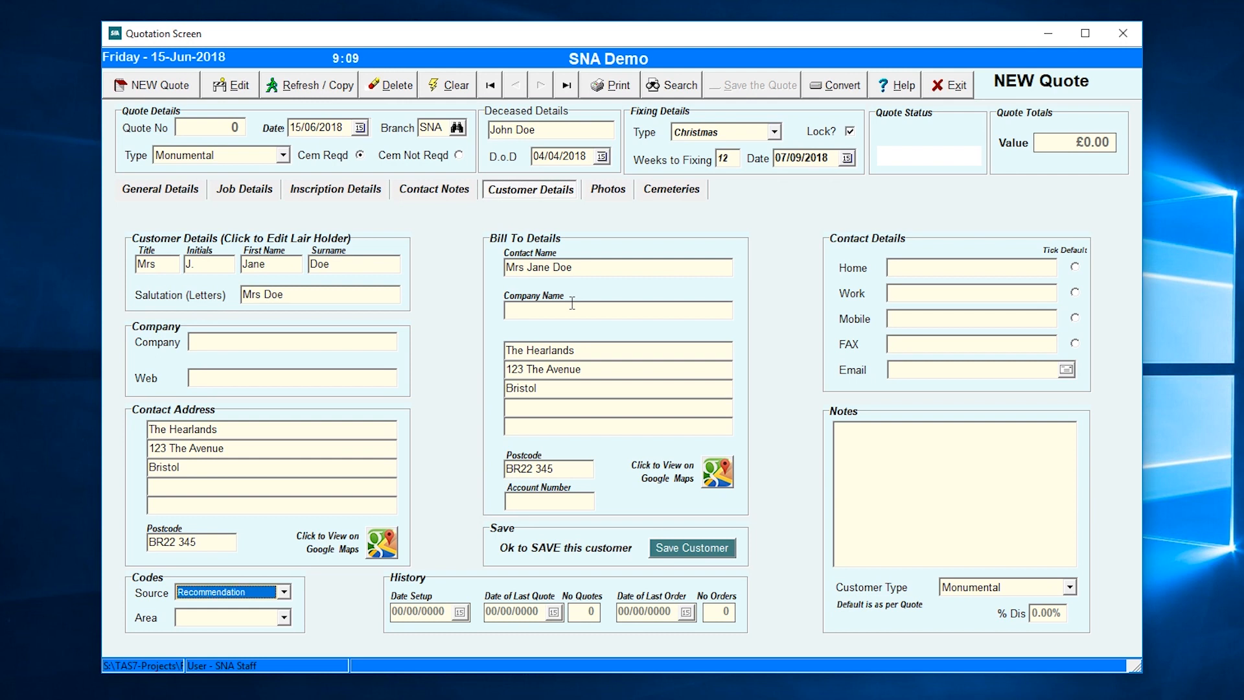
{"action": "key", "text": "Tab"}
{"action": "key", "text": "t"}
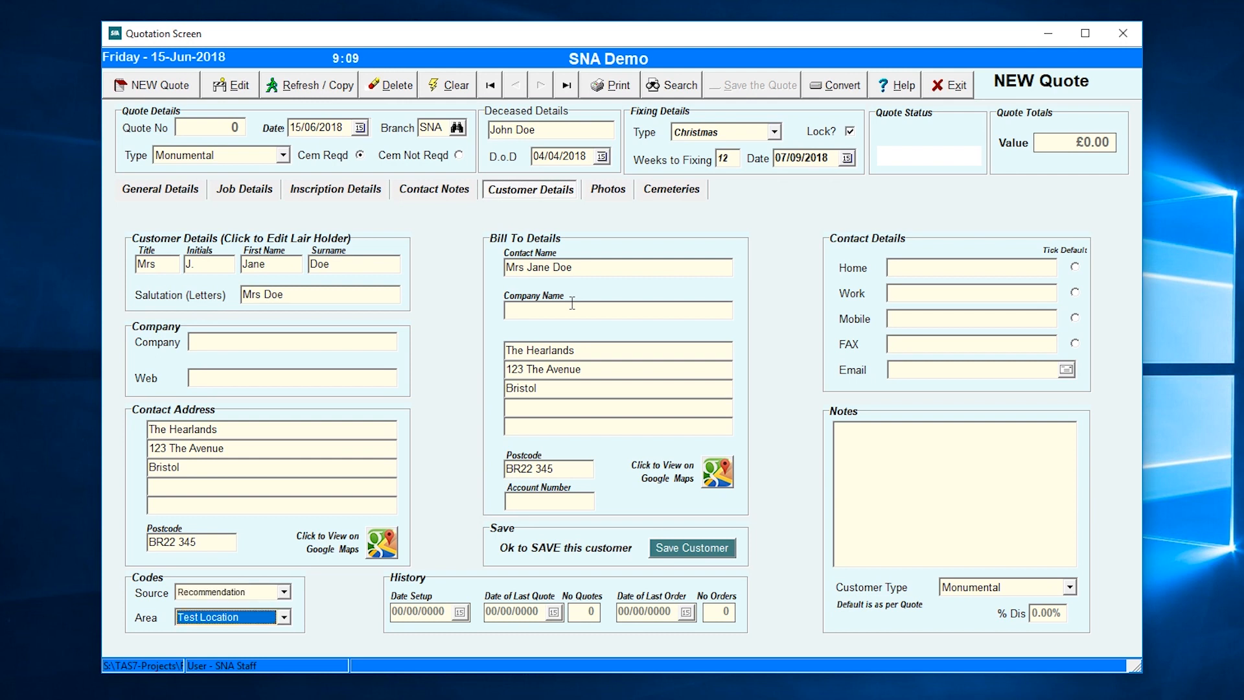
{"action": "key", "text": "Tab"}
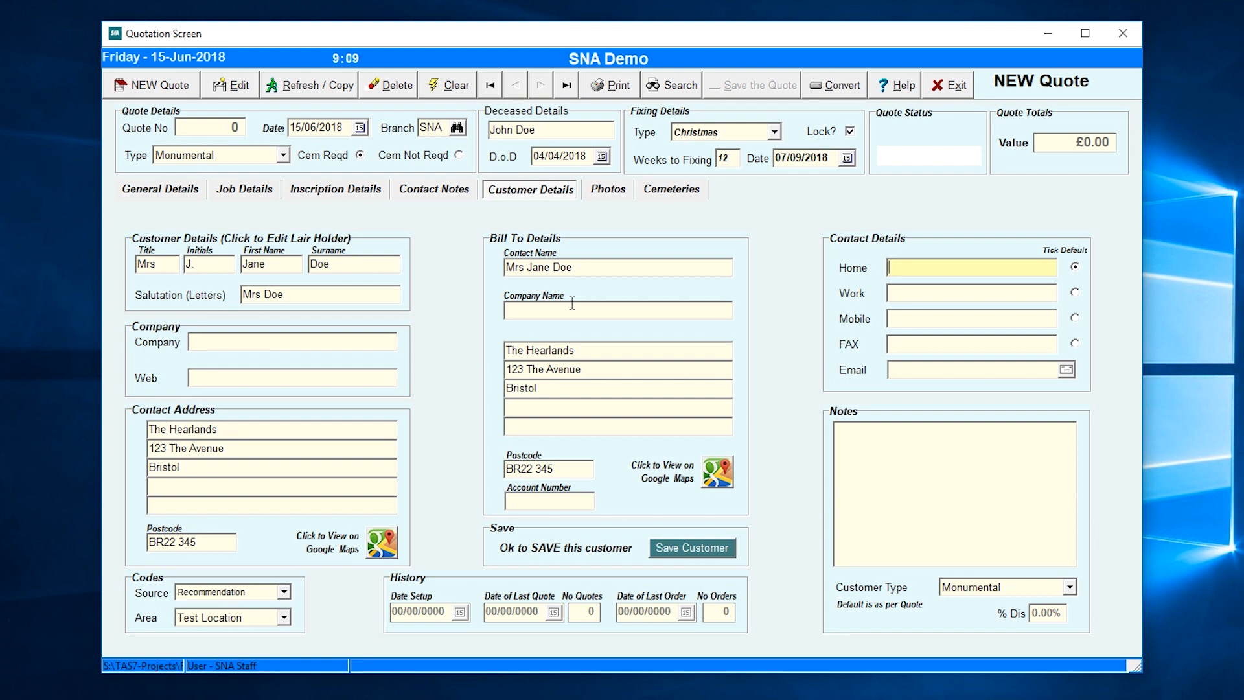
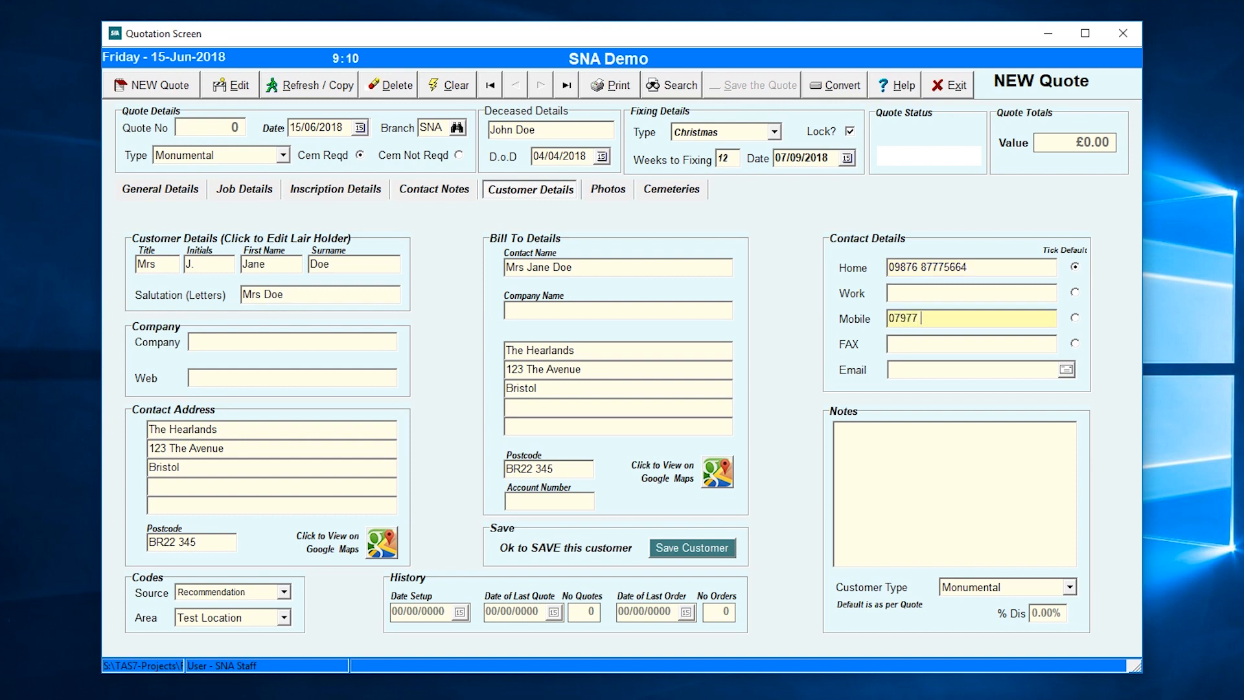
- Enter the home and mobile numbers, make mobile the default, and add her e-mail
{"action": "left_click", "coordinate": [1075, 318]}
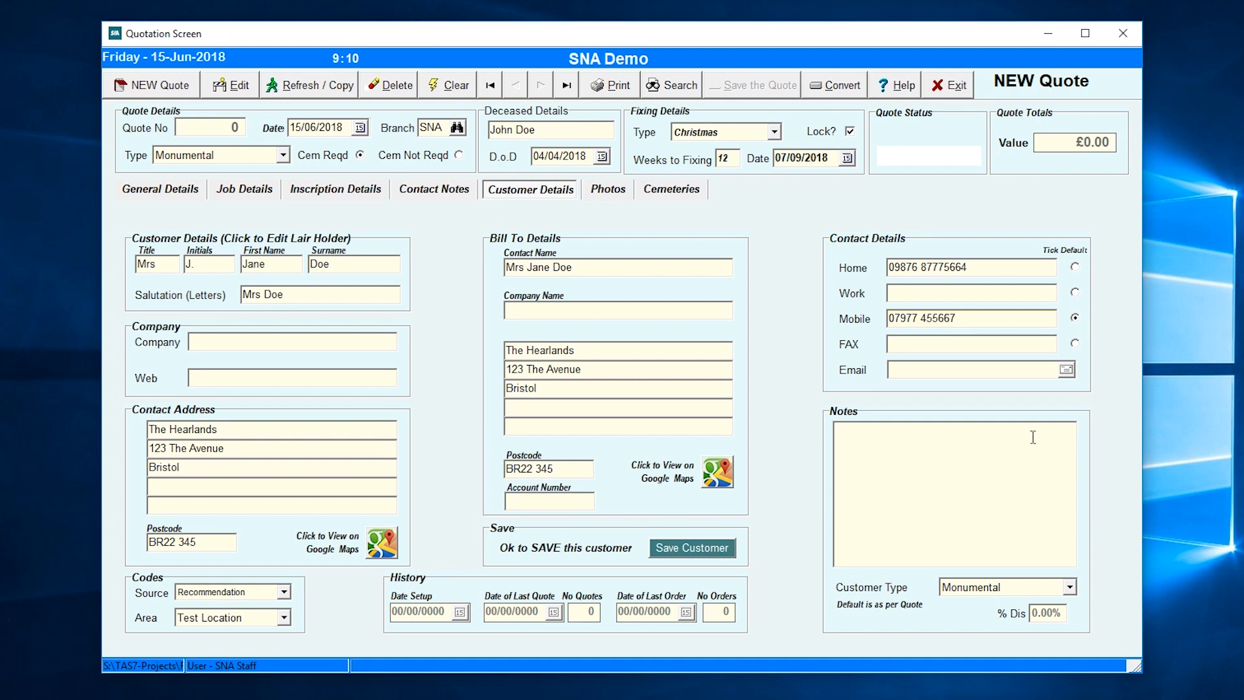
{"action": "left_click", "coordinate": [932, 370]}
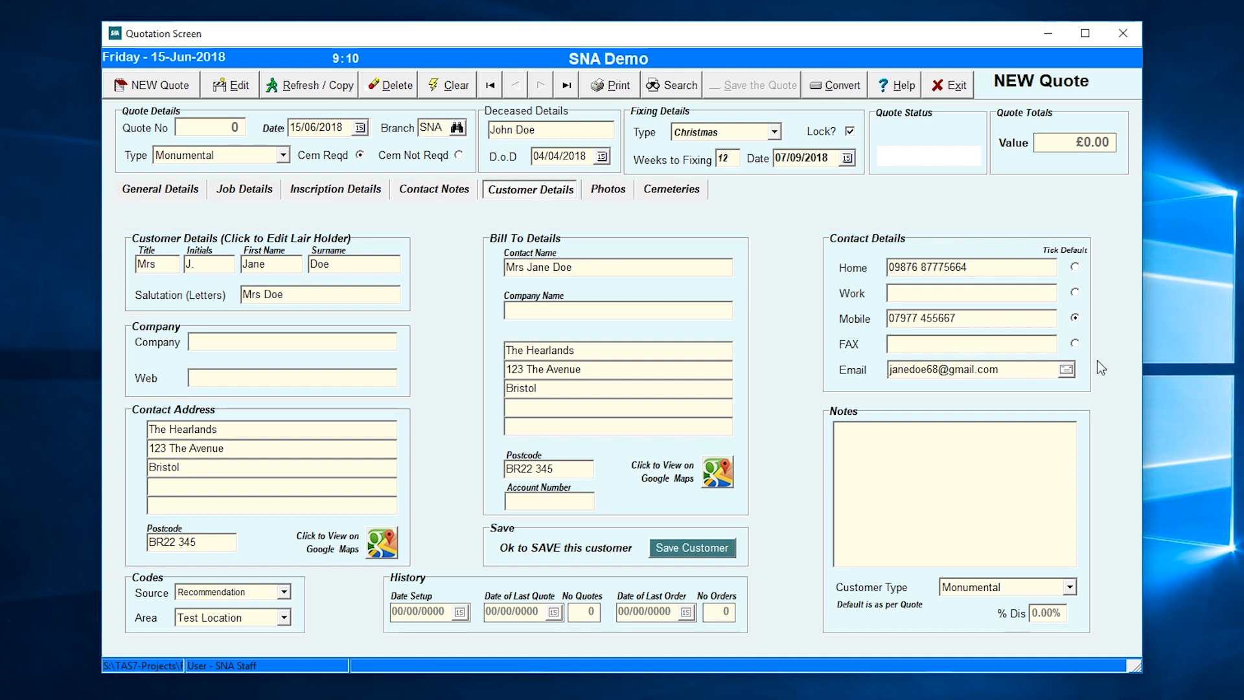
- Add the customer note 'Nervous lady - Will need guidence'
{"action": "left_click", "coordinate": [920, 439]}
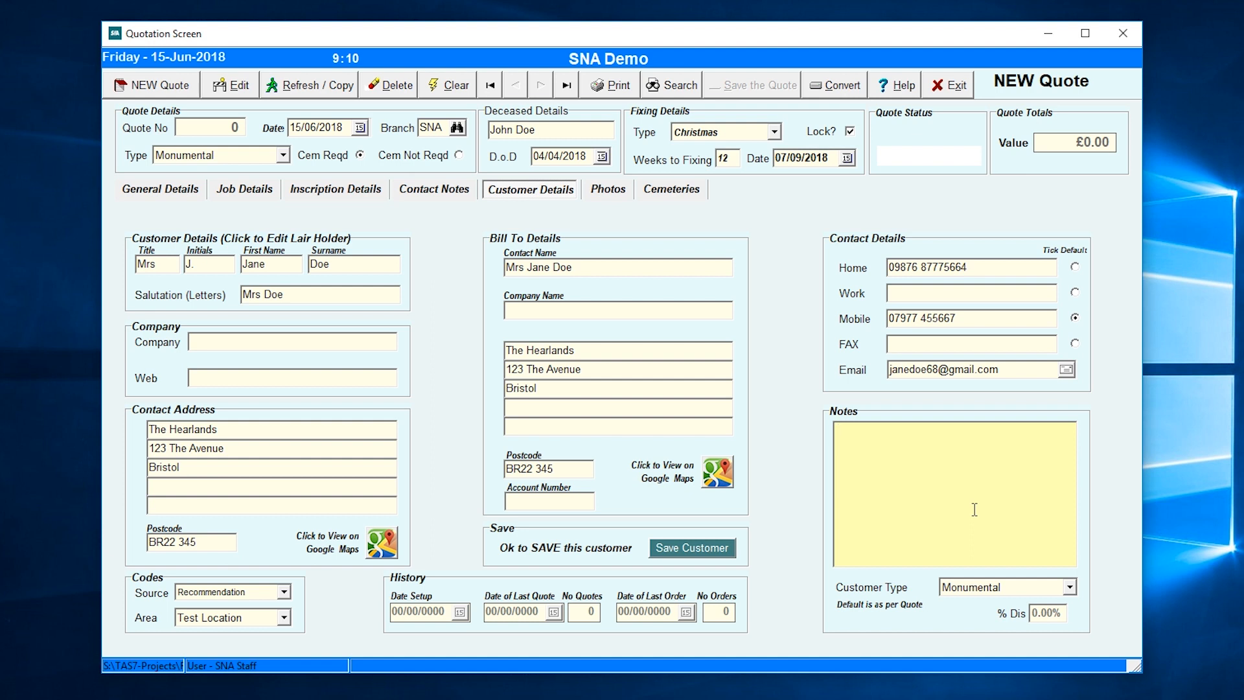
{"action": "type", "text": "Nervous Iady - Wil"}
{"action": "type", "text": "l need gui"}
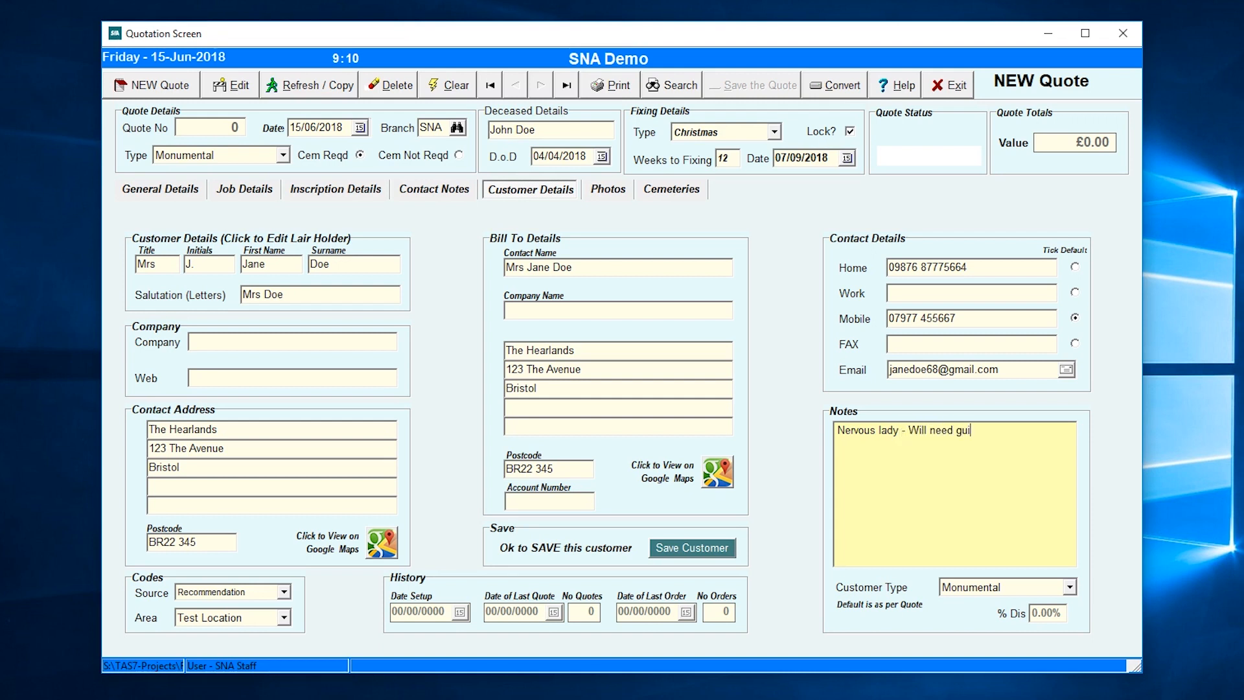
{"action": "type", "text": "dence"}
{"action": "key", "text": "Return"}
- Save the customer, creating quote number 200013
{"action": "left_click", "coordinate": [692, 551]}
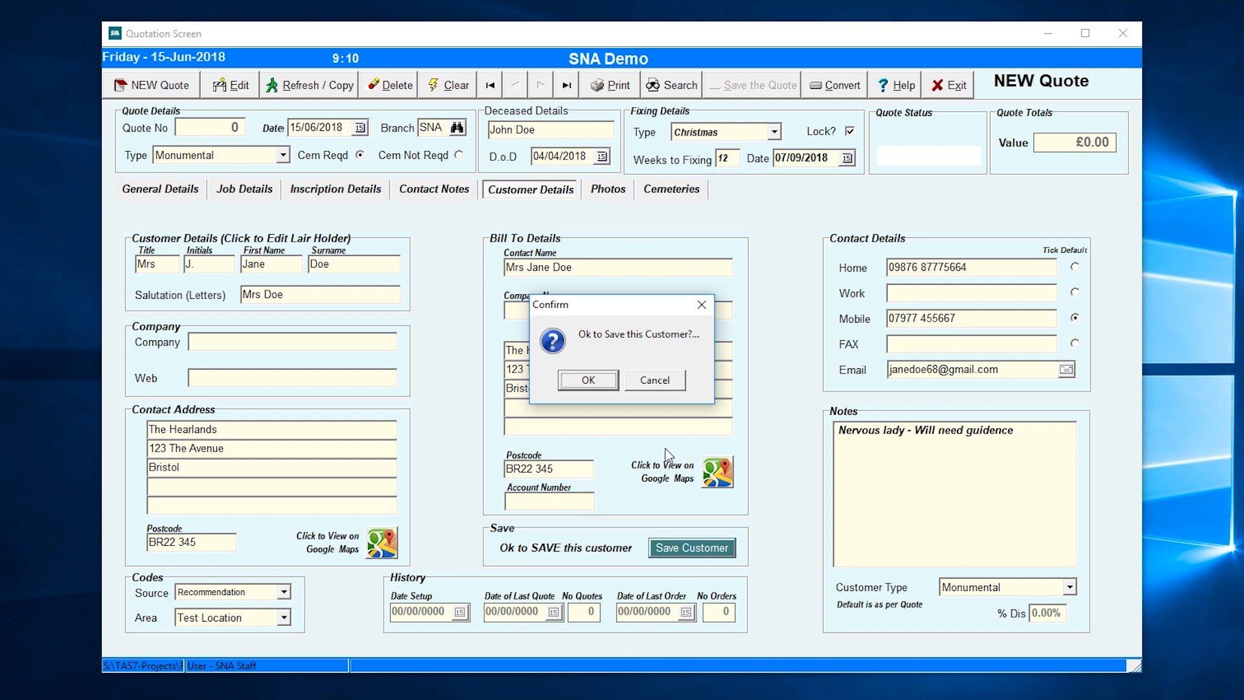
{"action": "left_click", "coordinate": [590, 381]}
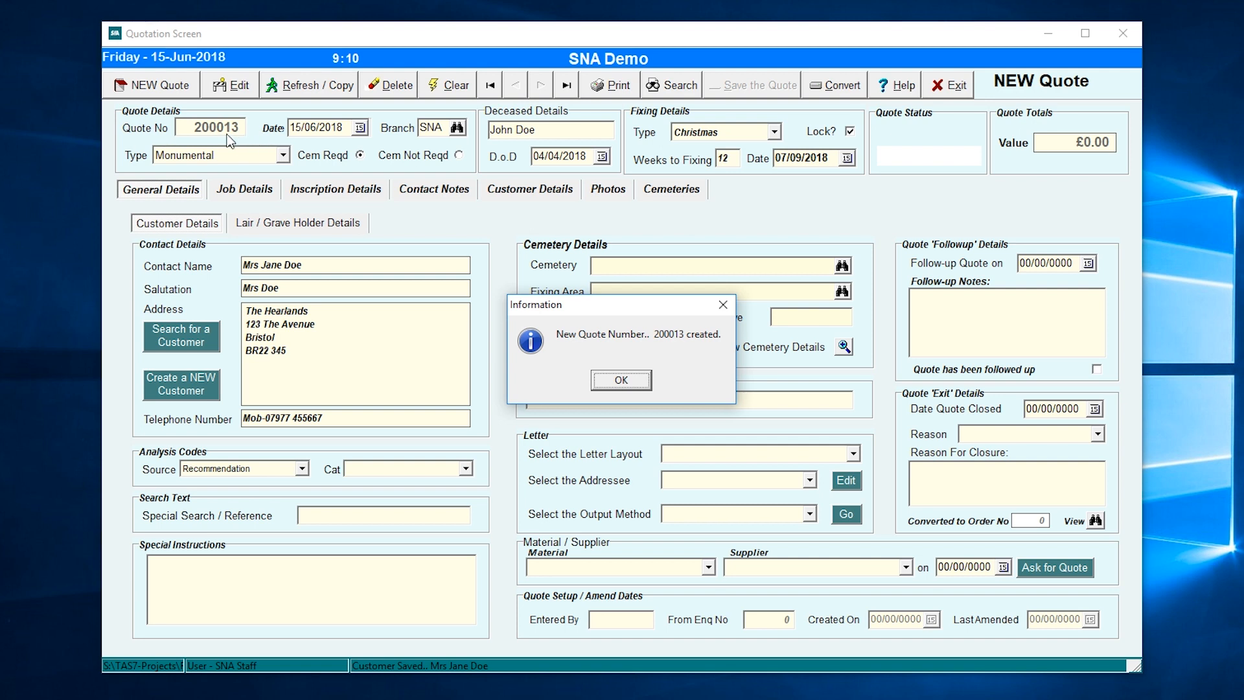
{"action": "left_click", "coordinate": [613, 381]}
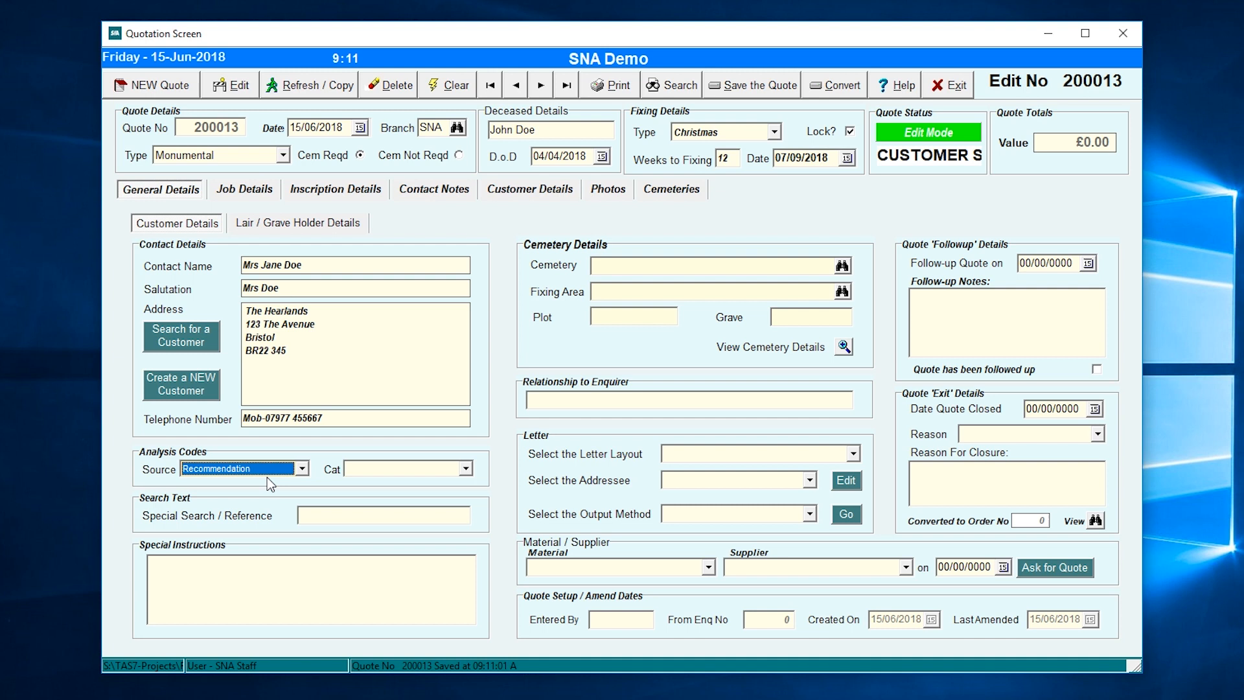
- Set the quote category to New Memorial with search reference DOE
{"action": "key", "text": "Tab"}
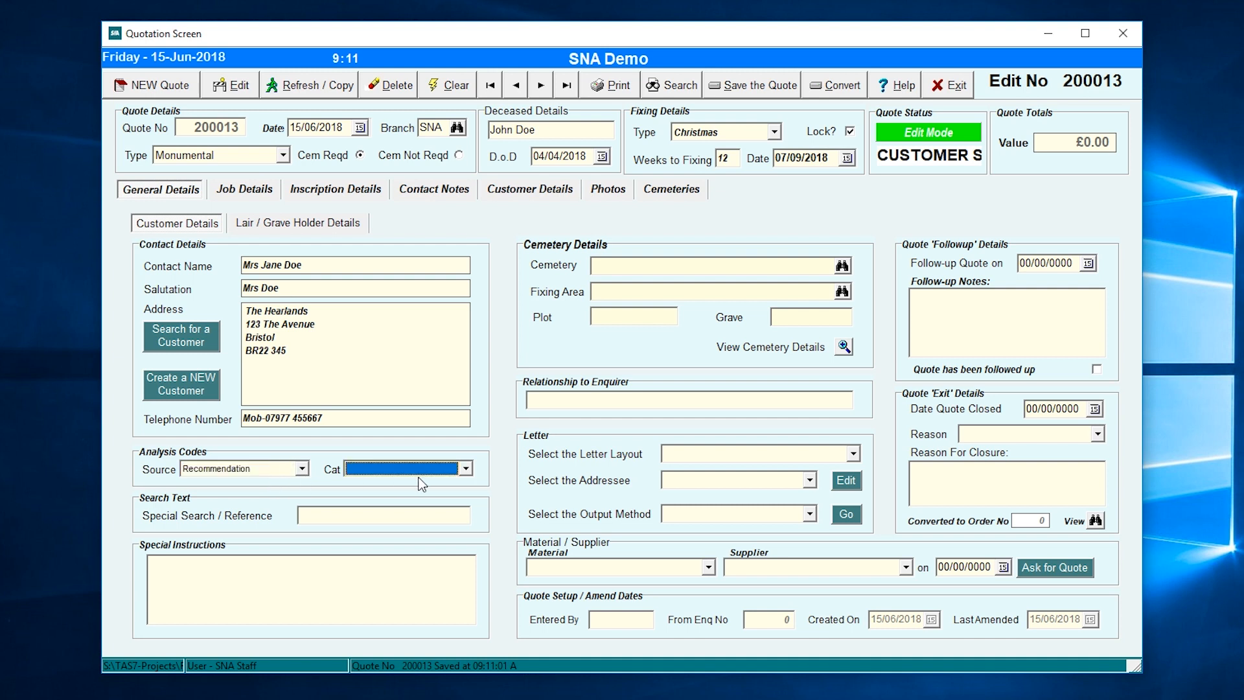
{"action": "left_click", "coordinate": [466, 469]}
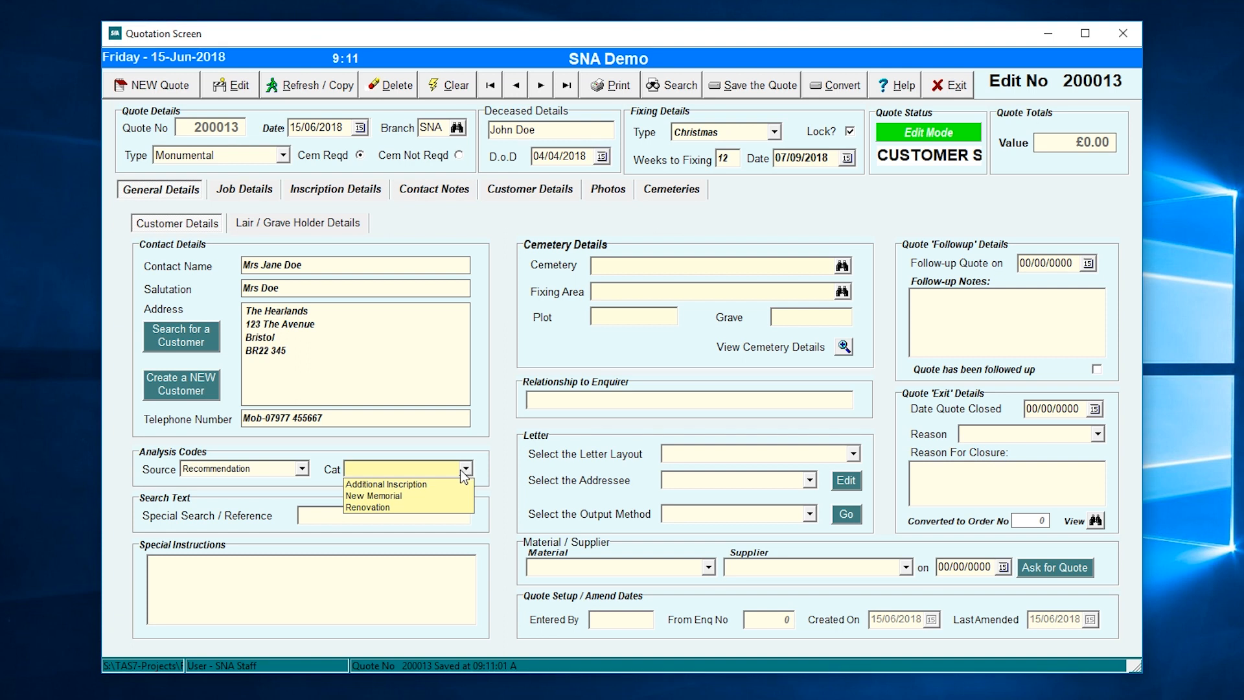
{"action": "left_click", "coordinate": [414, 496]}
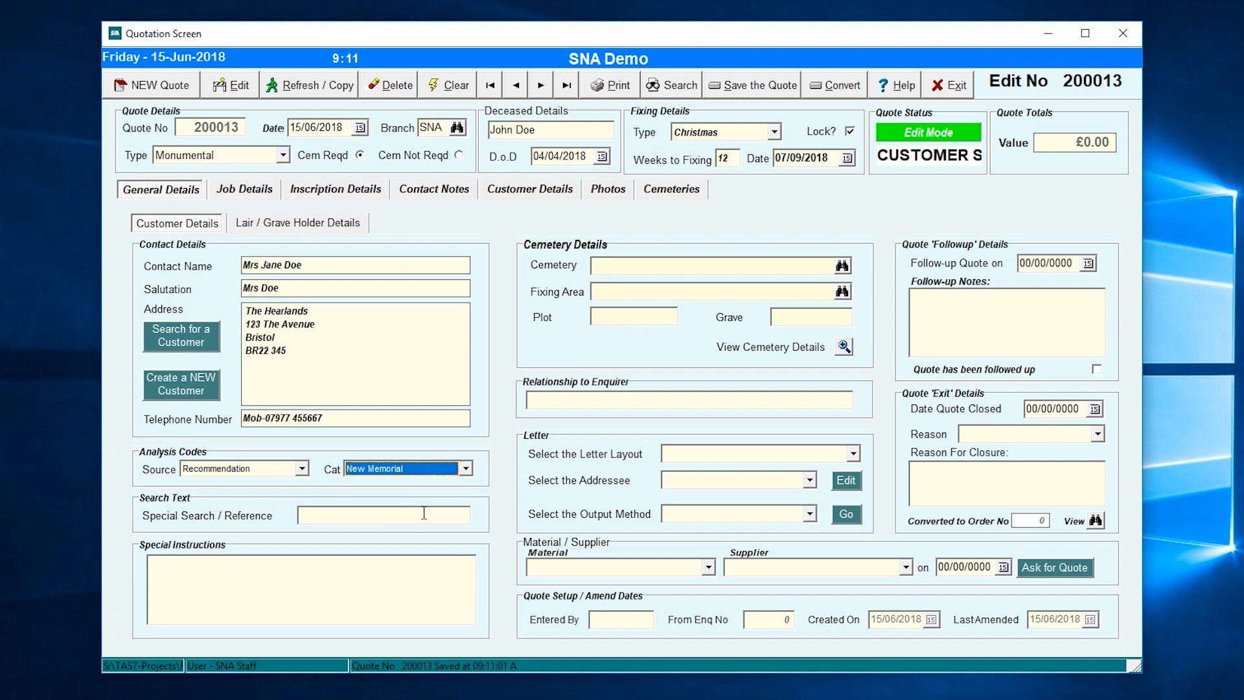
{"action": "left_click", "coordinate": [424, 513]}
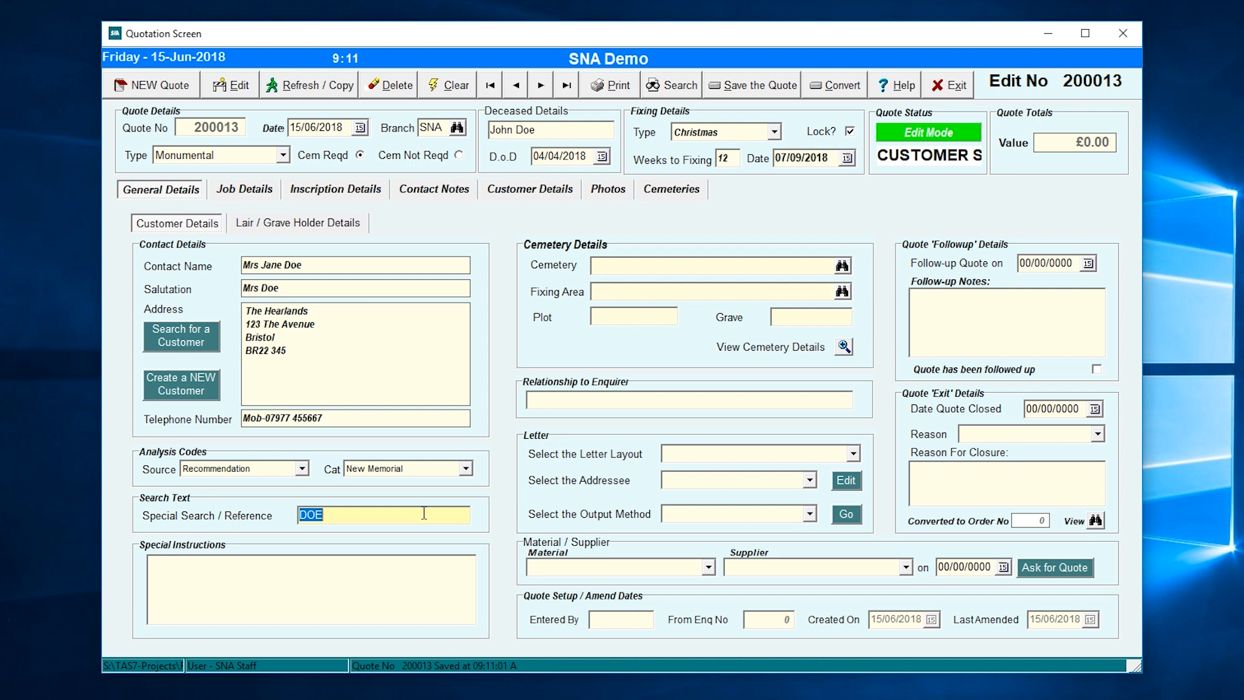
{"action": "key", "text": "Tab"}
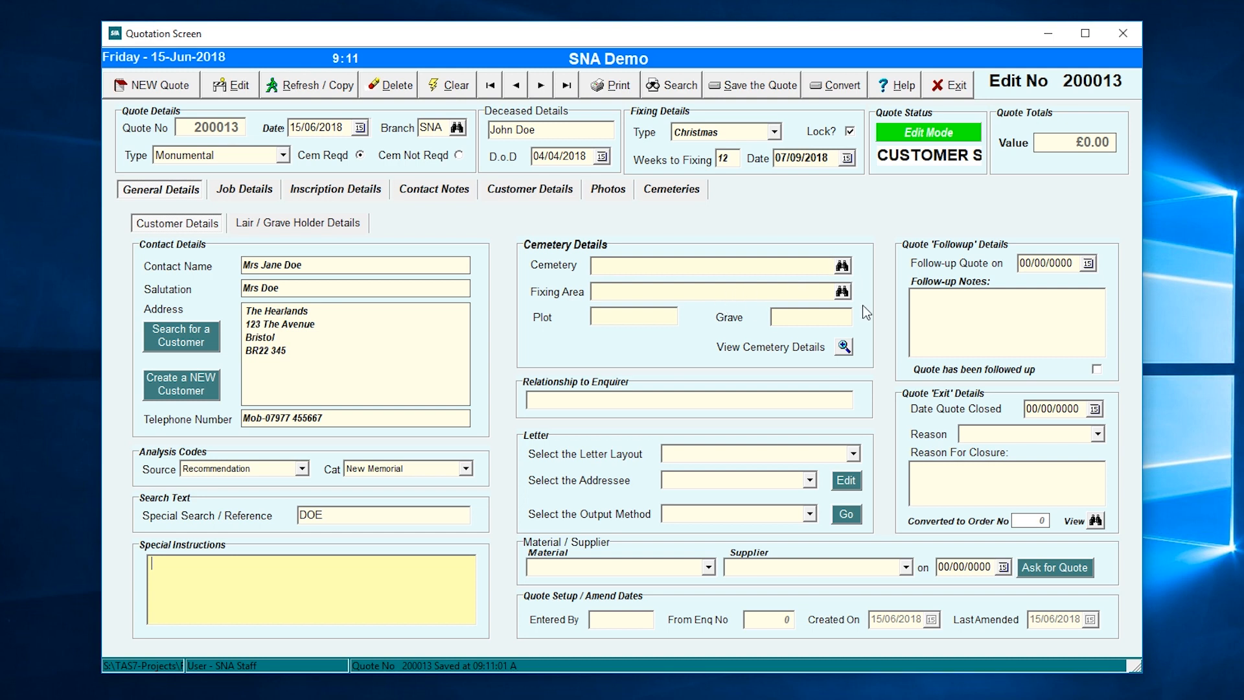
- Pick Balgriffin Cemetery with the North Side fixing area
{"action": "left_click", "coordinate": [842, 266]}
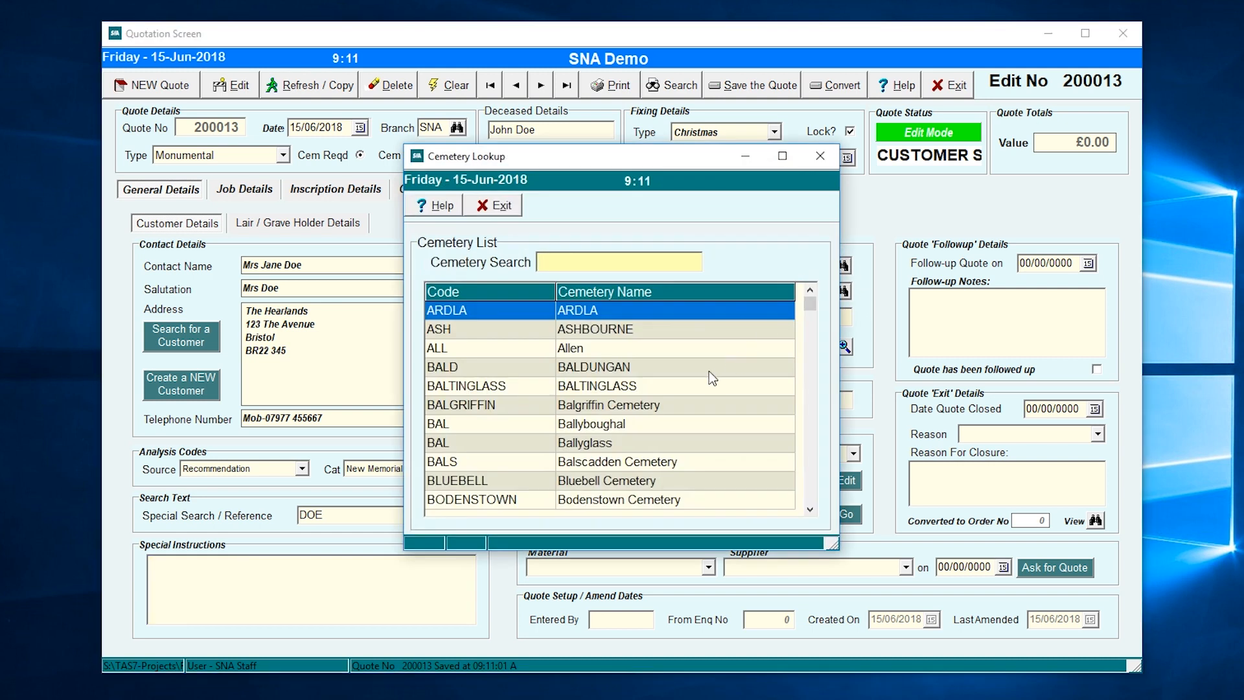
{"action": "double_click", "coordinate": [596, 404]}
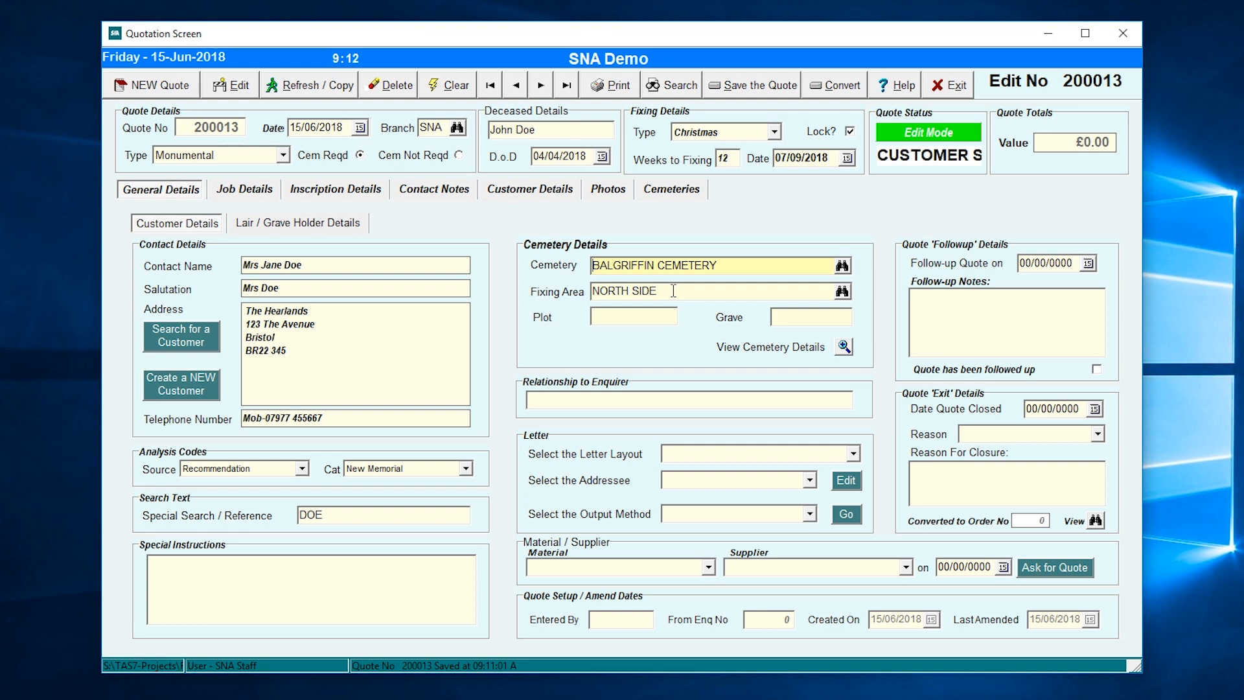
{"action": "key", "text": "Tab"}
- Enter plot ER34, grave 45556/T and relationship to enquirer Husband
{"action": "key", "text": "Tab"}
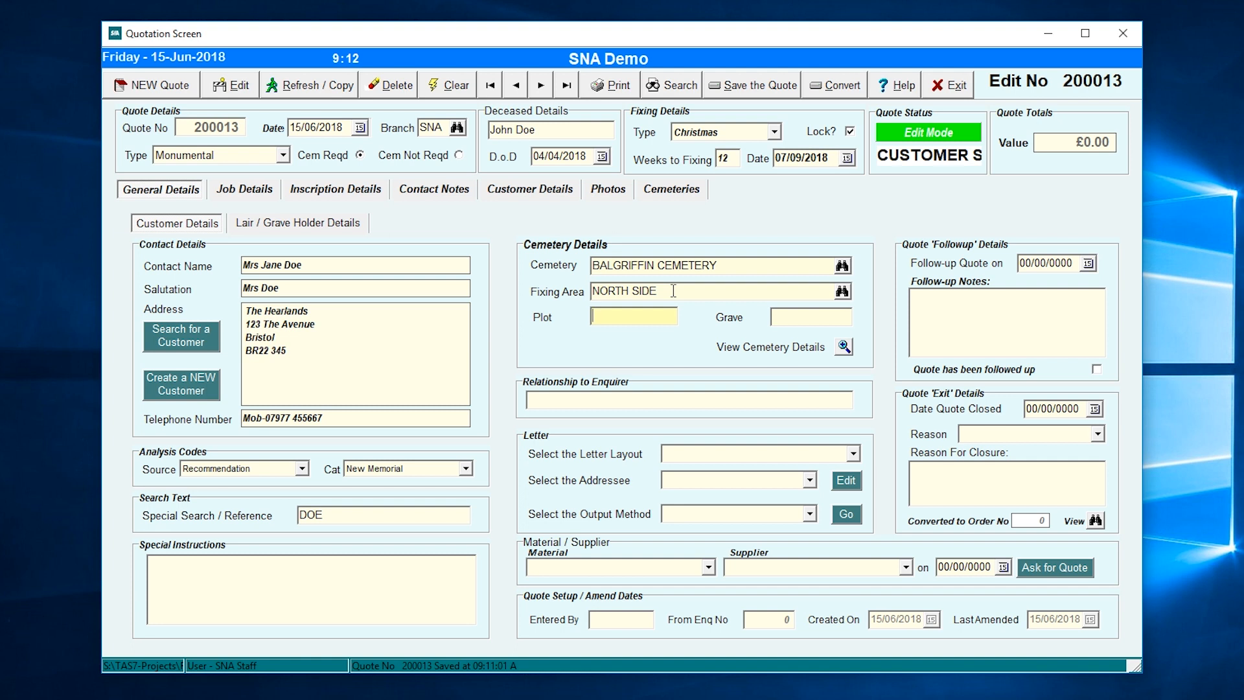
{"action": "type", "text": "ER34"}
{"action": "key", "text": "Tab"}
{"action": "type", "text": "45556/T"}
{"action": "key", "text": "Tab"}
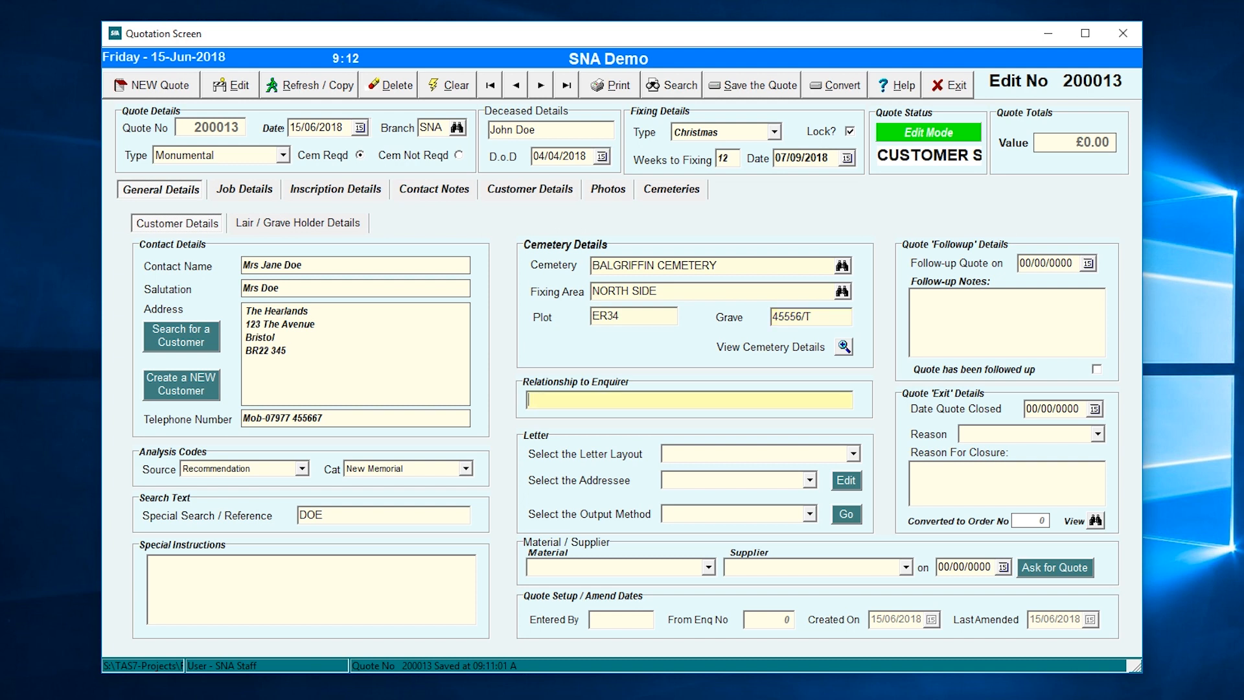
{"action": "type", "text": "Husband"}
{"action": "key", "text": "Tab"}
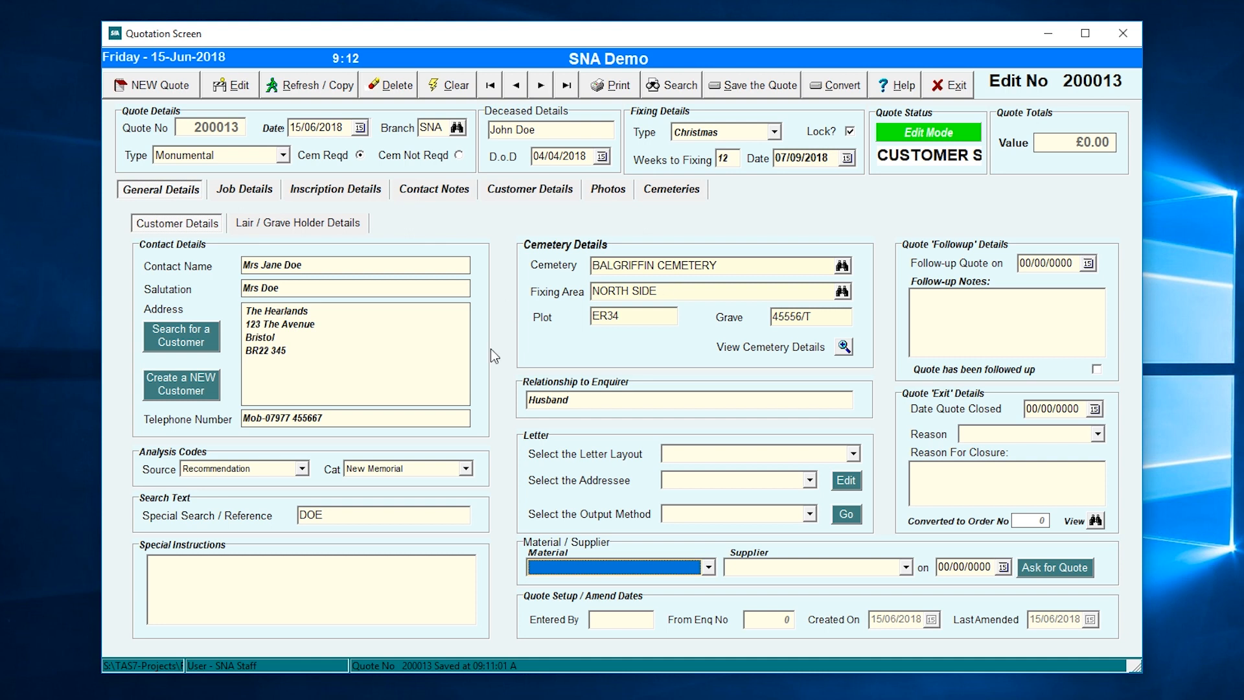
- Set the material to Black Granite and the supplier to Test Supplier
{"action": "left_click", "coordinate": [709, 566]}
{"action": "left_click", "coordinate": [561, 597]}
{"action": "left_click", "coordinate": [905, 568]}
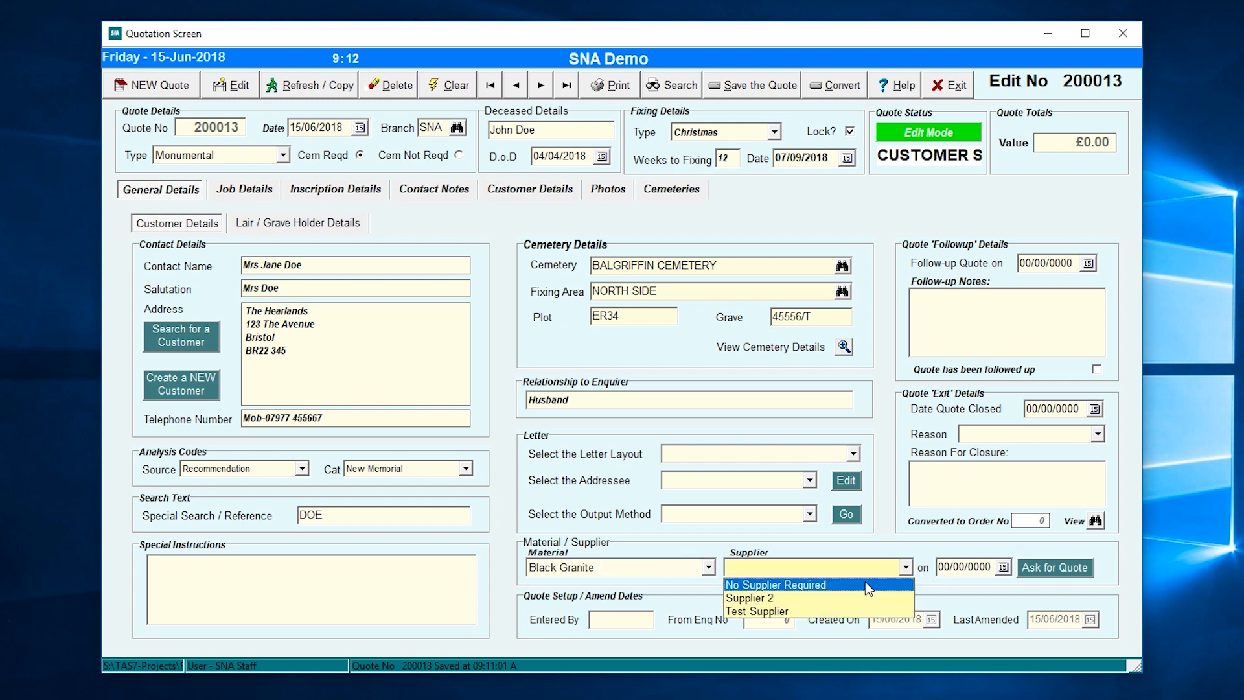
{"action": "left_click", "coordinate": [781, 613]}
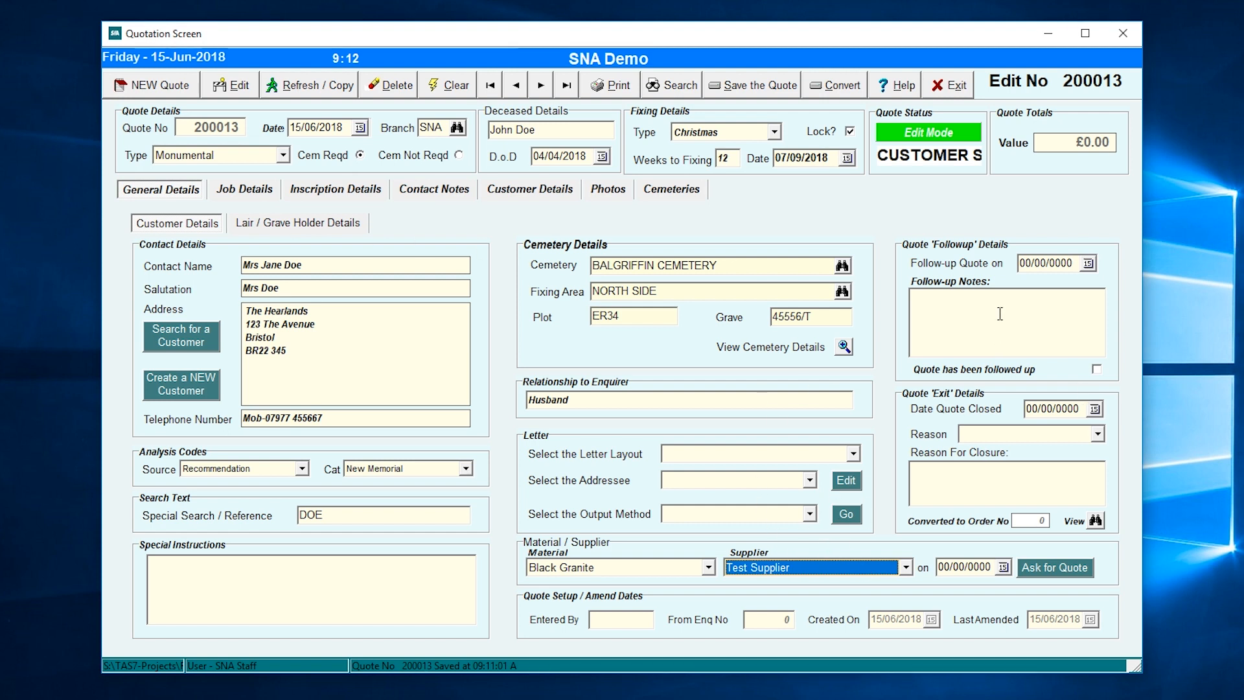
- Schedule a 06/07/2018 follow-up noting to call about the quote and any questions
{"action": "left_click", "coordinate": [981, 308]}
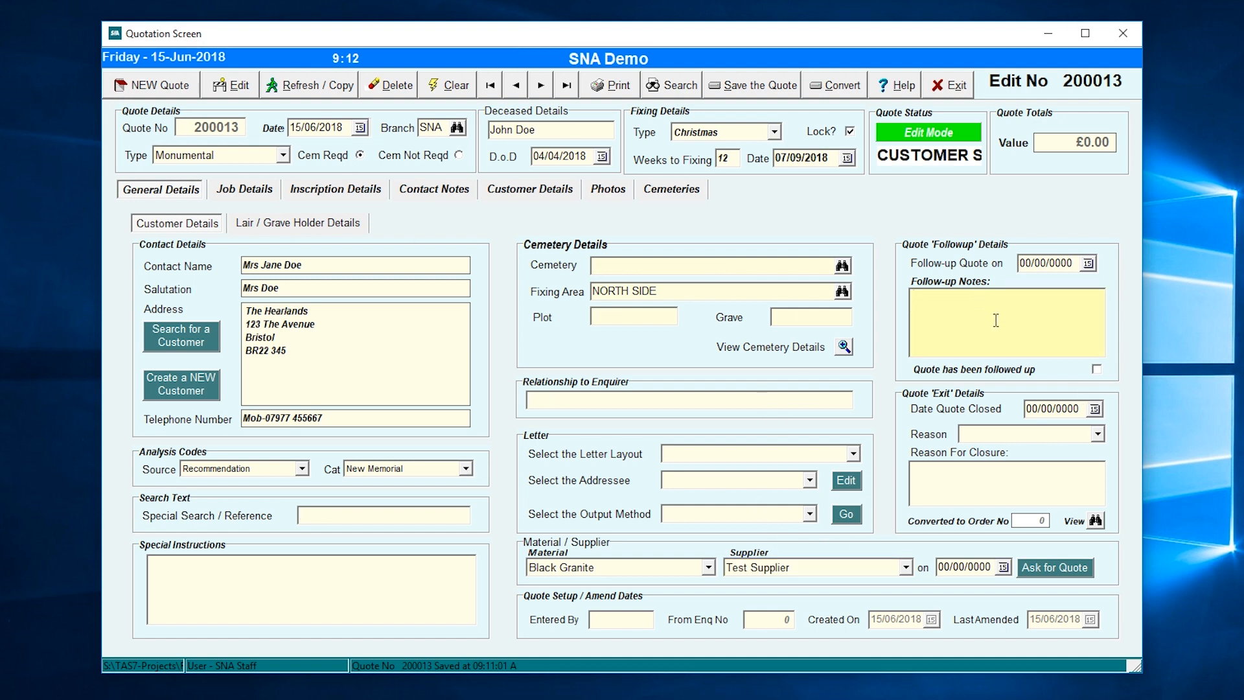
{"action": "left_click", "coordinate": [1093, 266]}
{"action": "left_click", "coordinate": [1092, 267]}
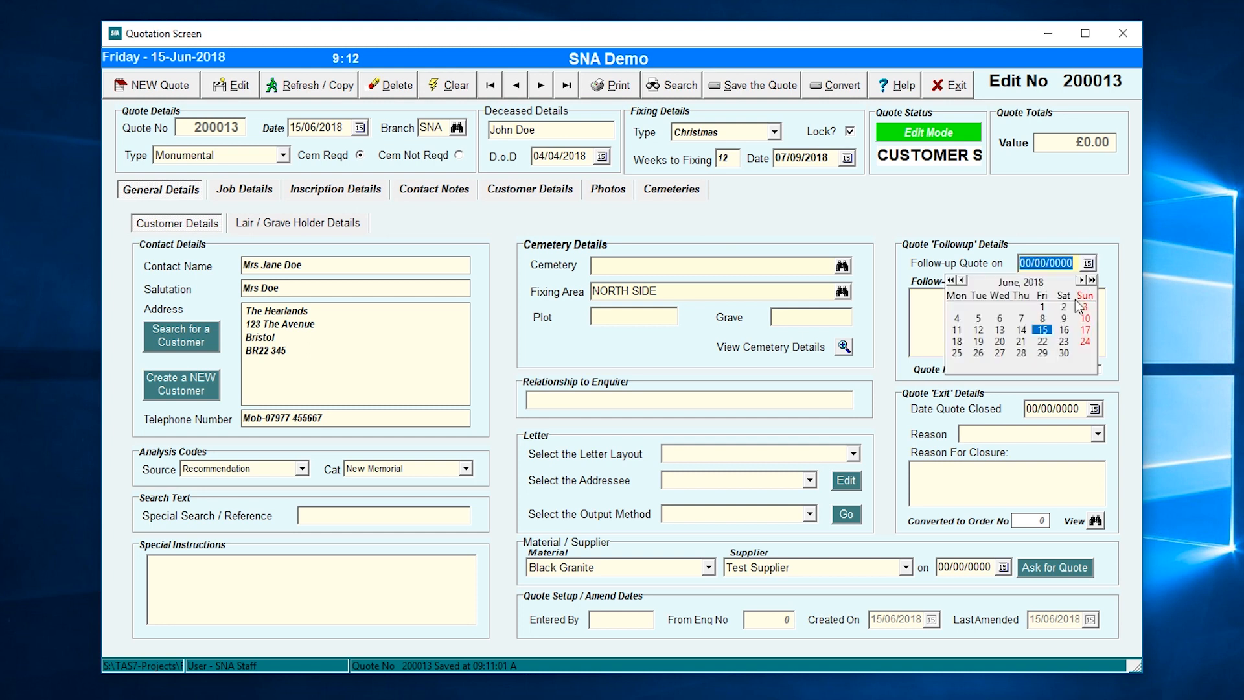
{"action": "left_click", "coordinate": [1081, 281]}
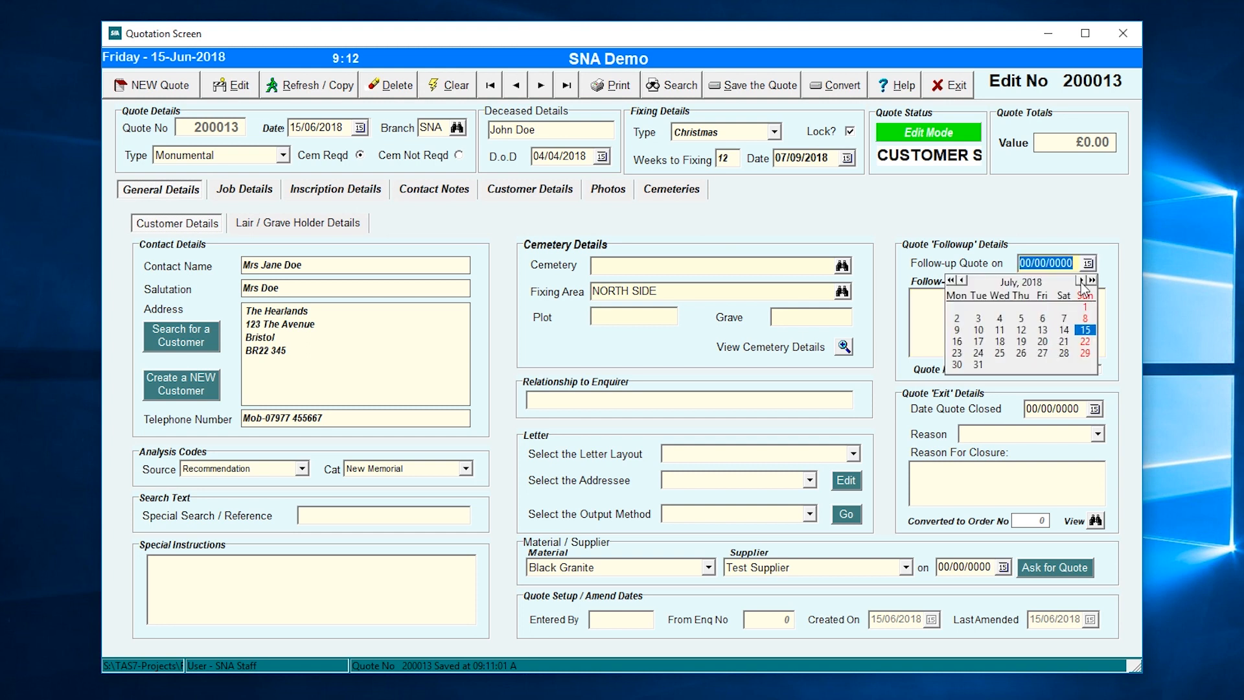
{"action": "left_click", "coordinate": [1043, 319]}
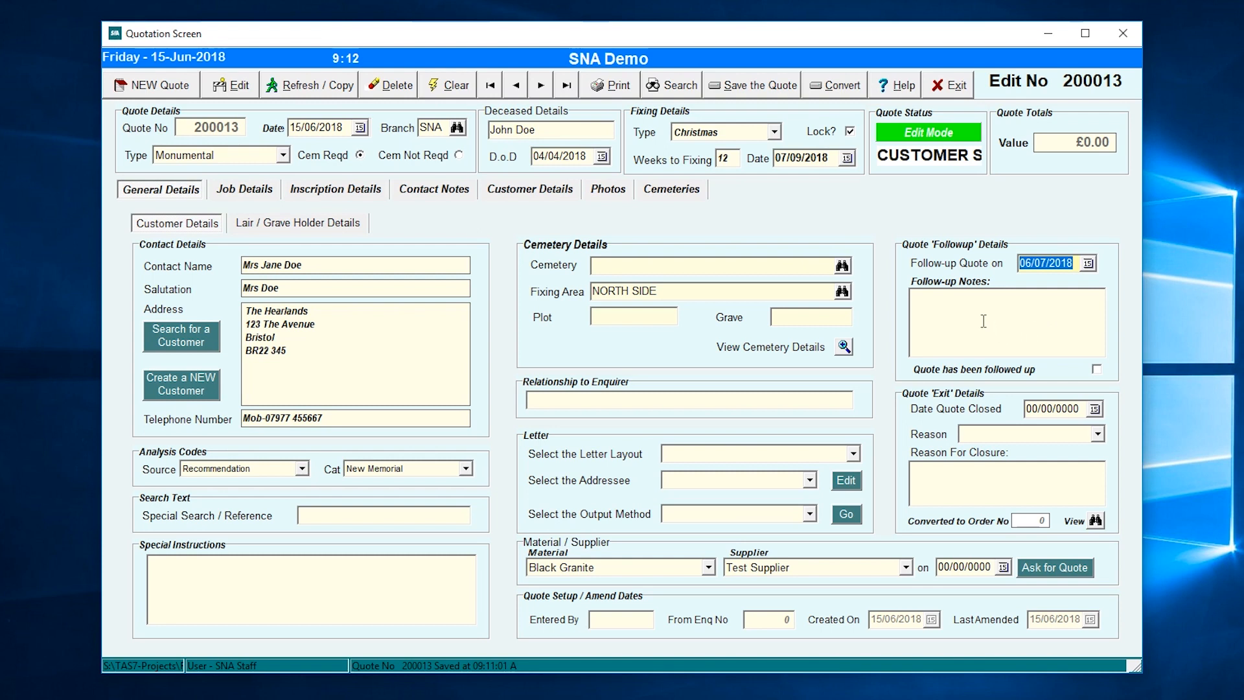
{"action": "left_click", "coordinate": [954, 305]}
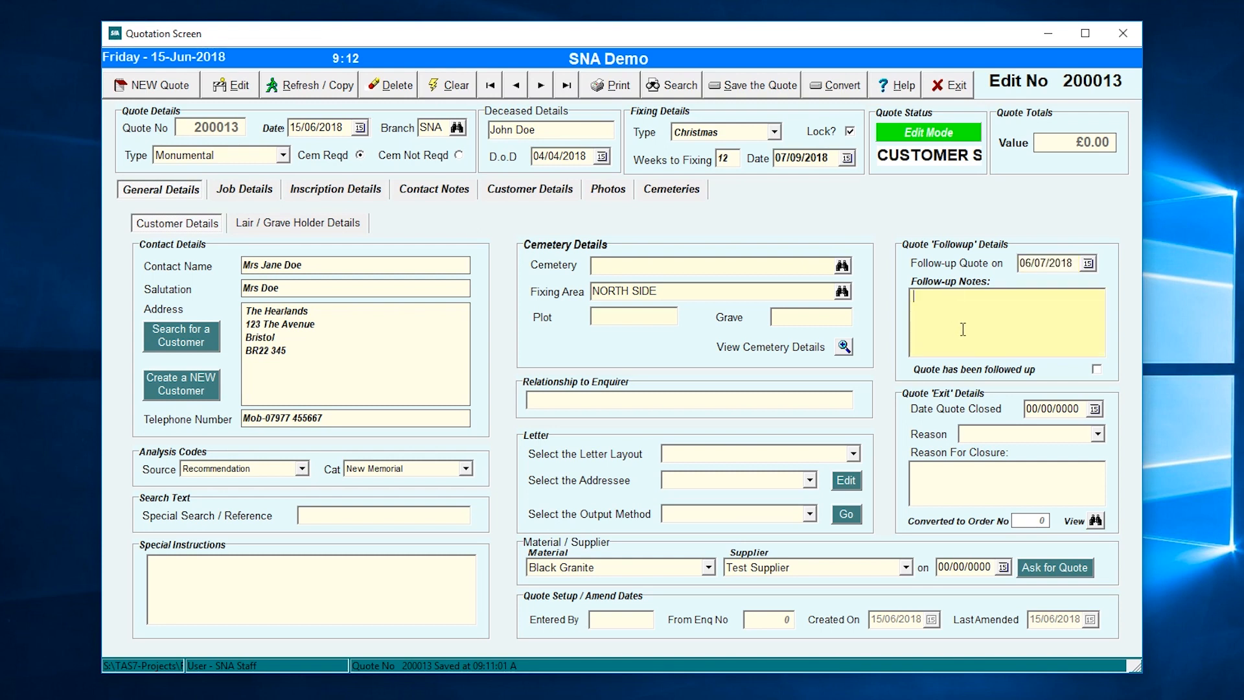
{"action": "type", "text": "Please call to check on quote"}
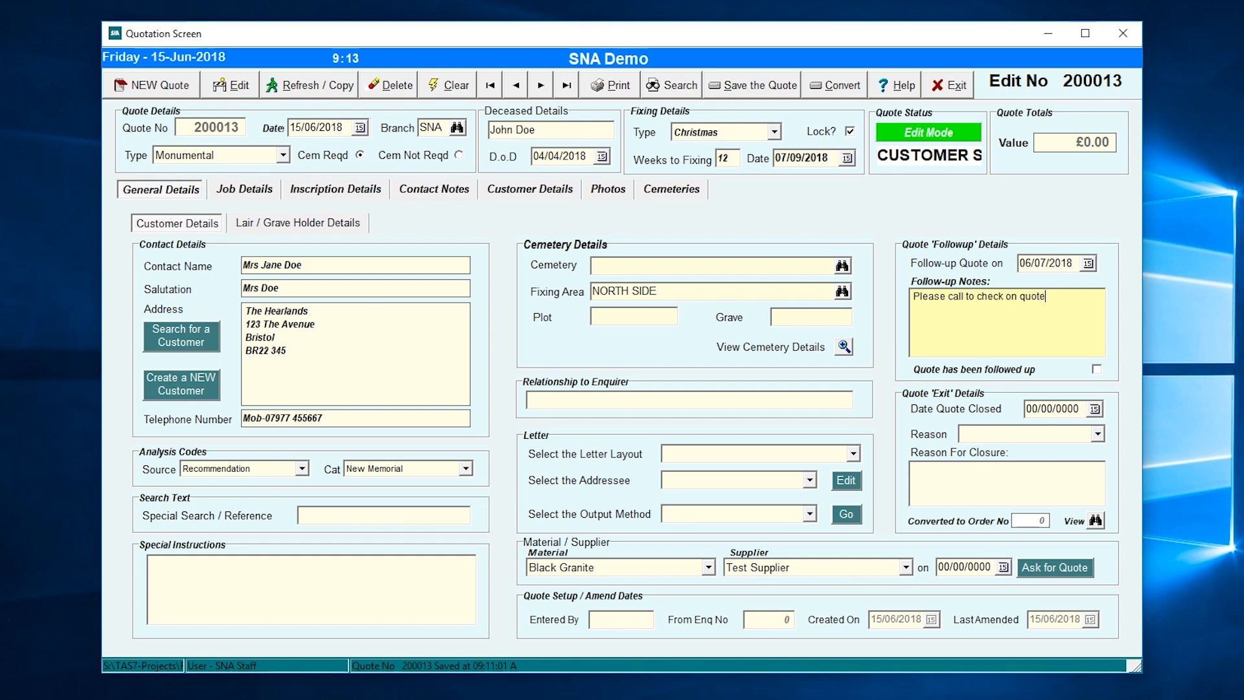
{"action": "type", "text": " and if any question"}
{"action": "type", "text": "s¬"}
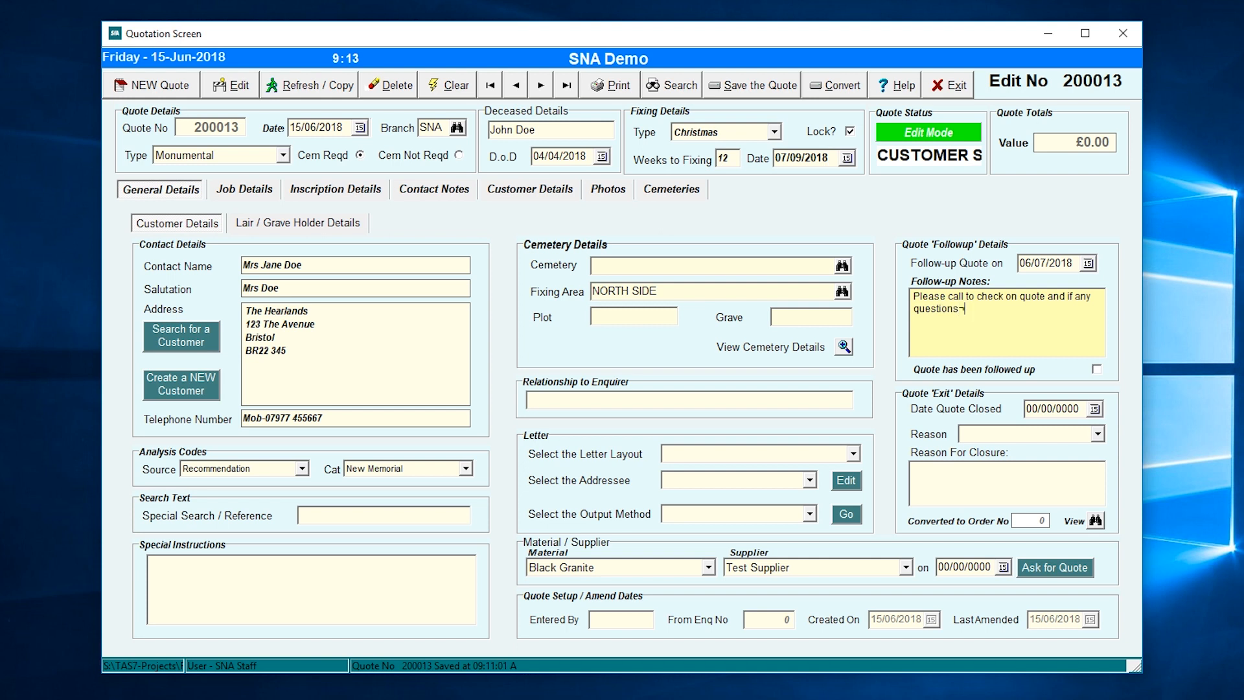
{"action": "key", "text": "BackSpace"}
{"action": "type", "text": "!"}
- Add job lines 'To Supply and Fix of a Black Granite Memorial', 'Ogee Top' and 'Headstone 2'6" x 2' x 4"'
{"action": "left_click", "coordinate": [233, 189]}
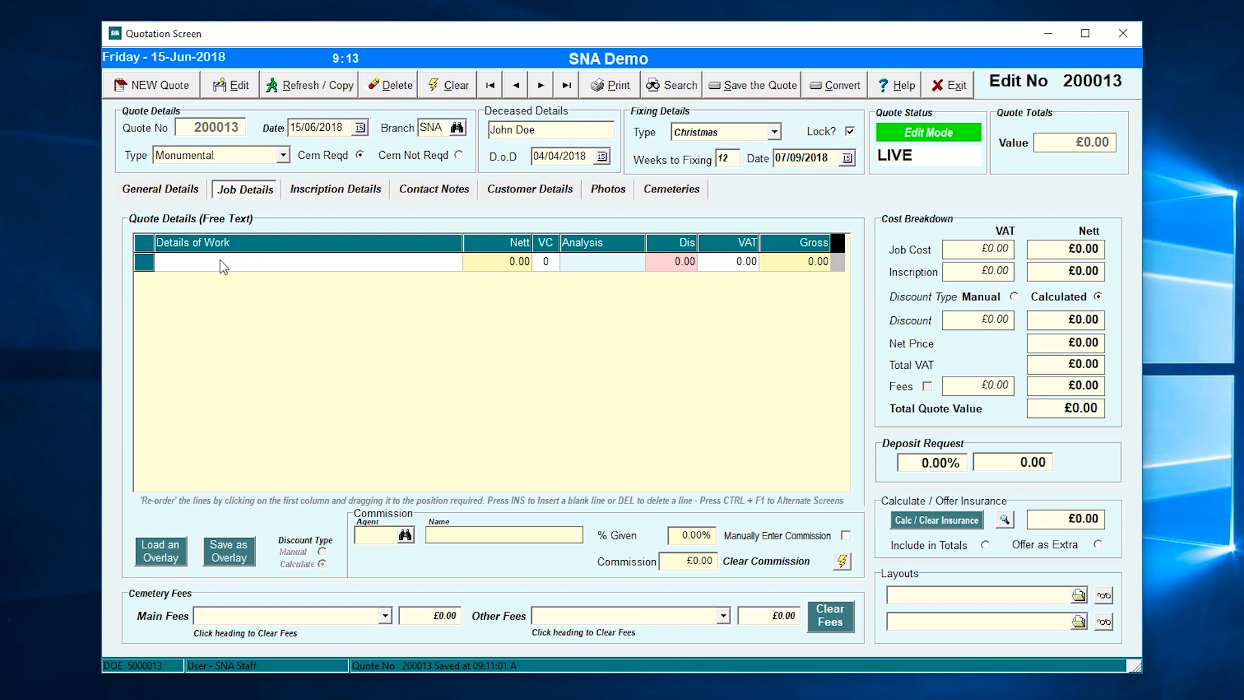
{"action": "type", "text": "To Supply and Fix o"}
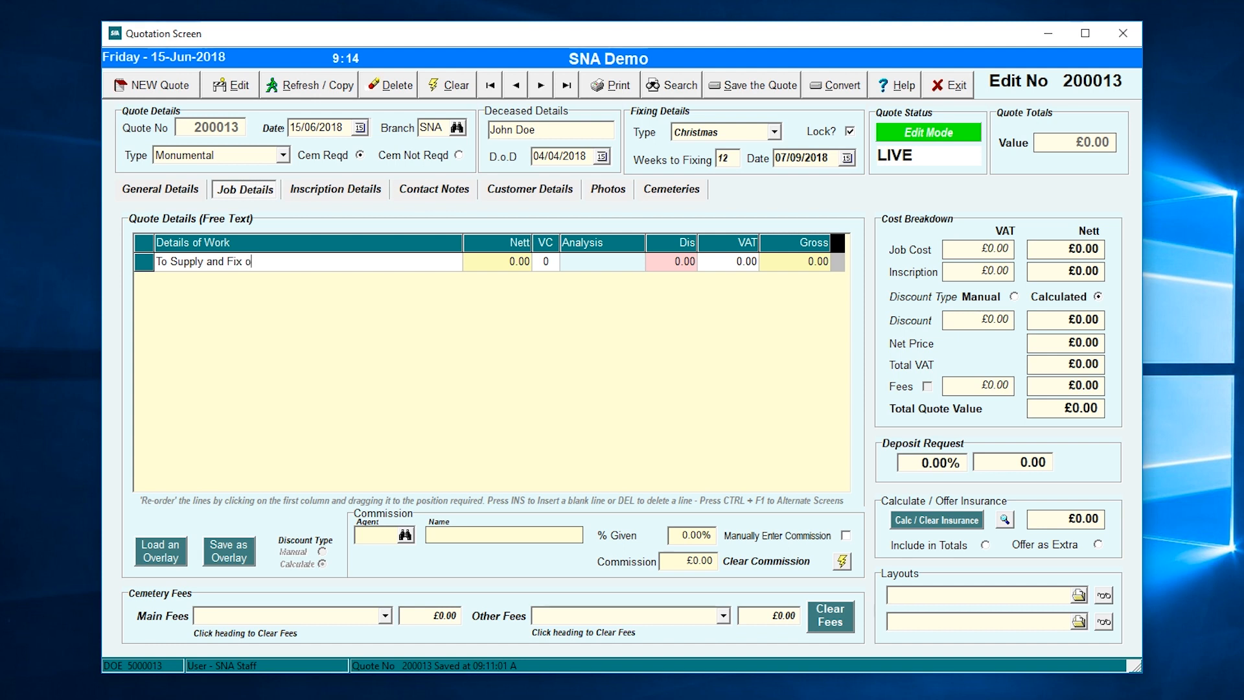
{"action": "type", "text": "f a Black Granite Memorial"}
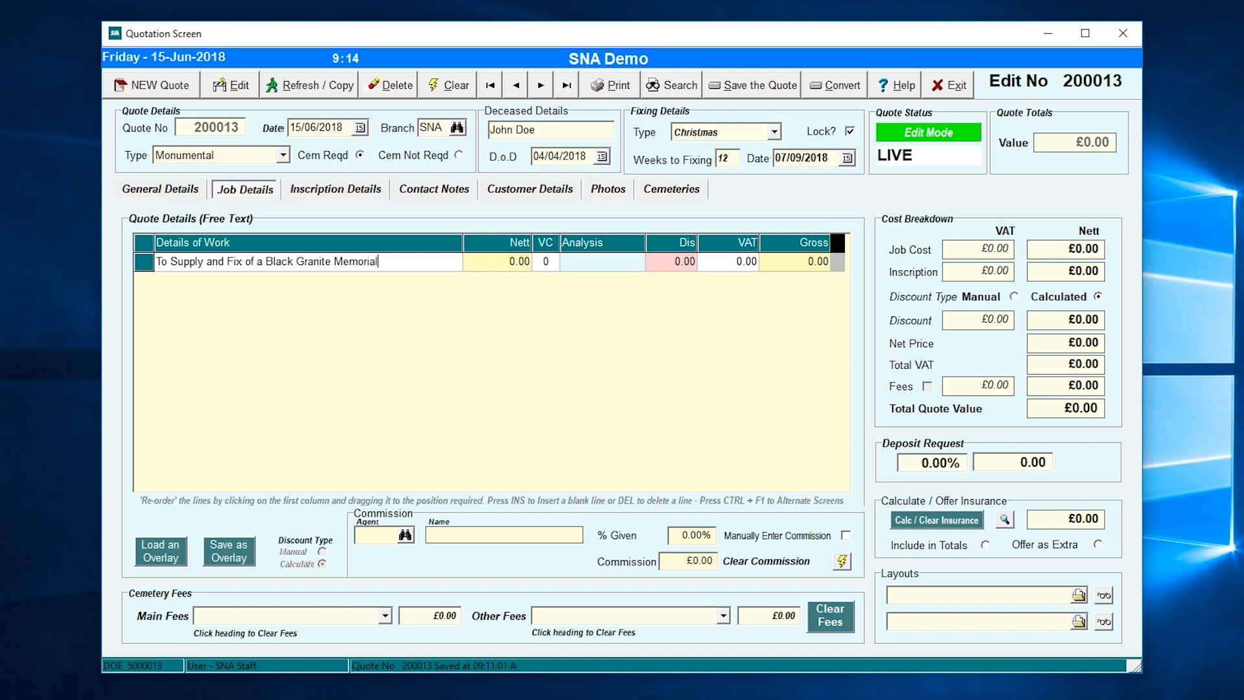
{"action": "key", "text": "Down"}
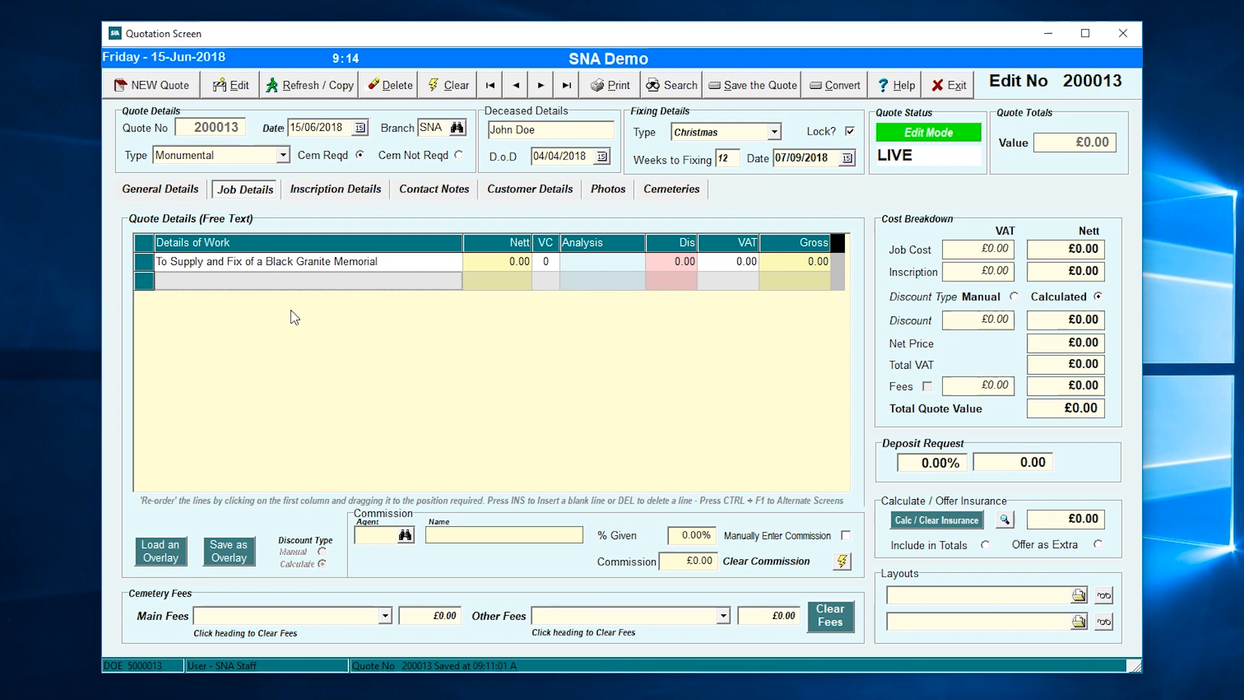
{"action": "type", "text": "Ogee Top"}
{"action": "key", "text": "Down"}
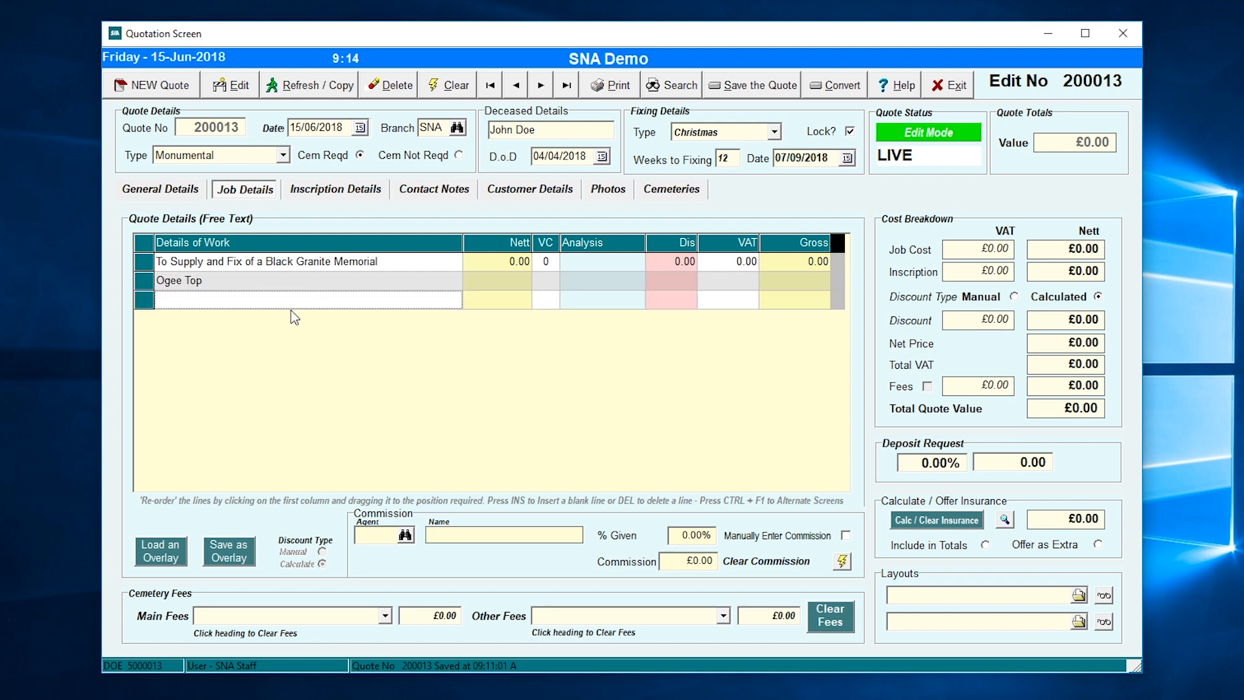
{"action": "type", "text": "Head"}
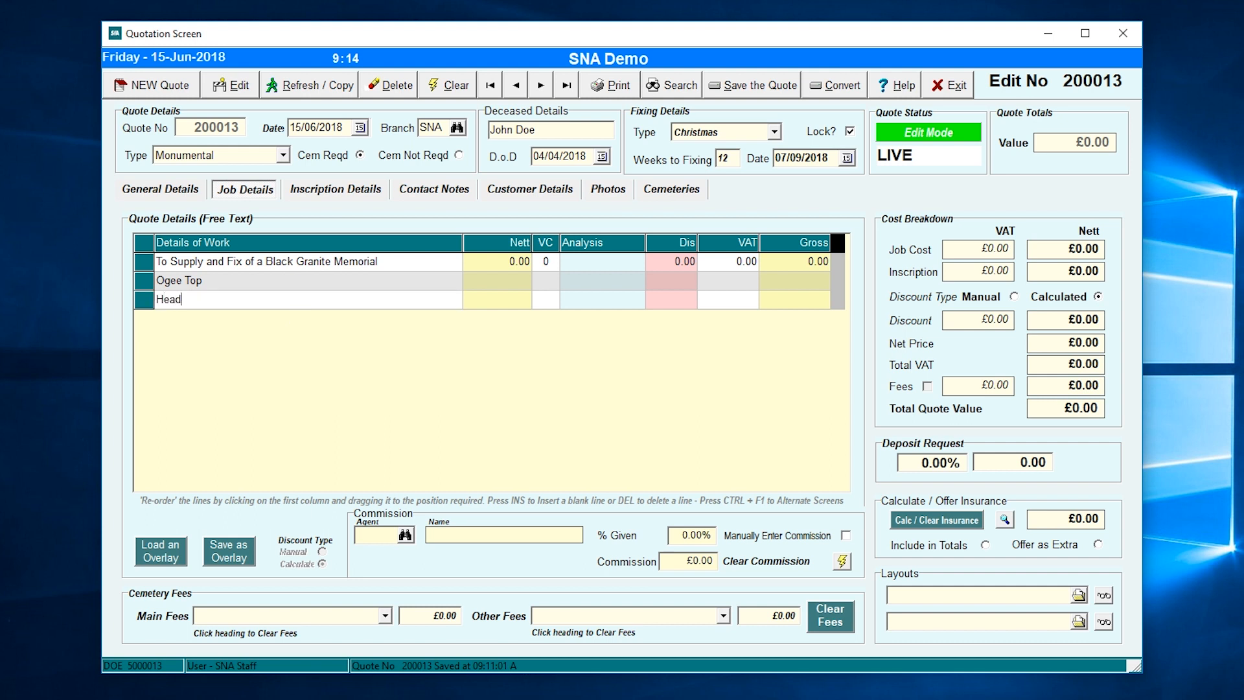
{"action": "type", "text": "stone 2'6\" x 2' x 4\""}
{"action": "key", "text": "Tab"}
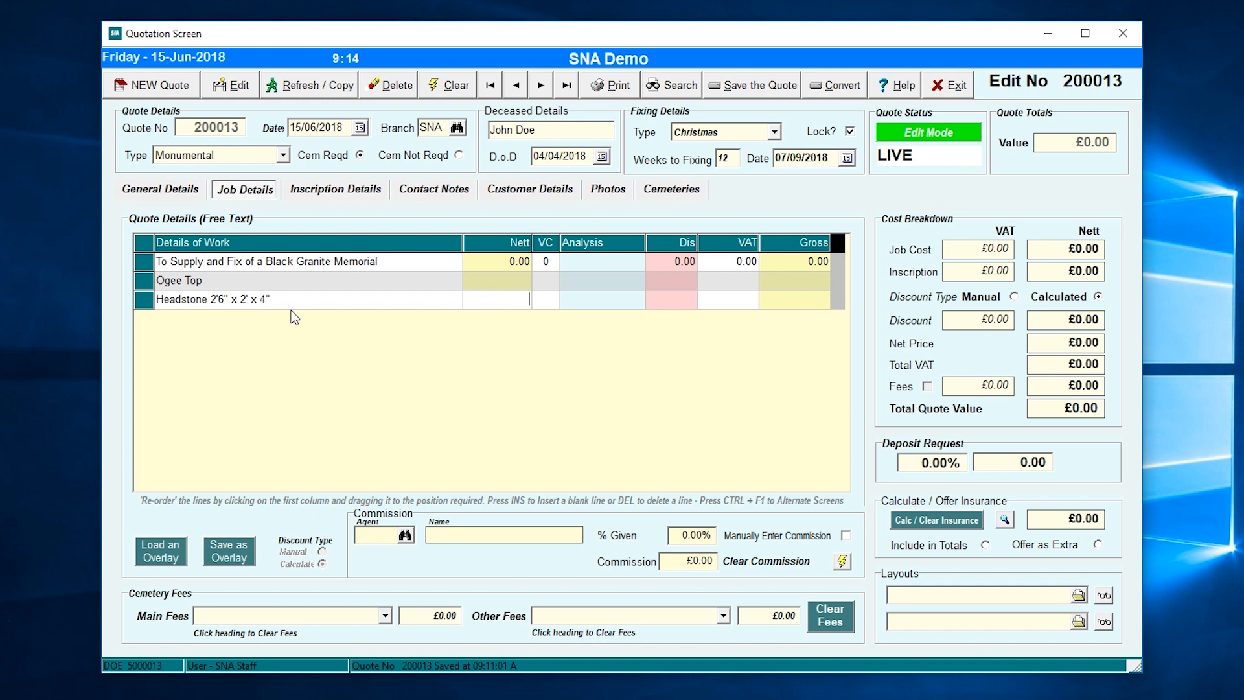
- Add a 'Base 4" x 2' x 2'' line at 890 nett, VC 1, analysis New Memorial
{"action": "left_click", "coordinate": [291, 311]}
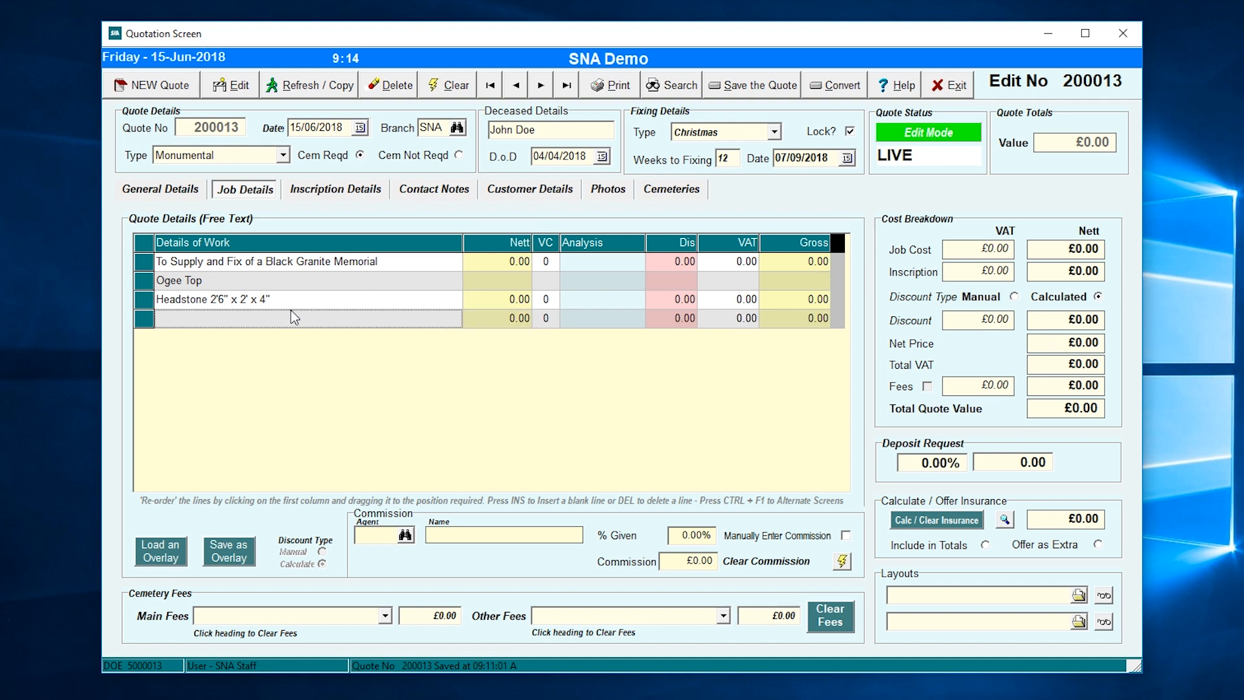
{"action": "type", "text": "Base "}
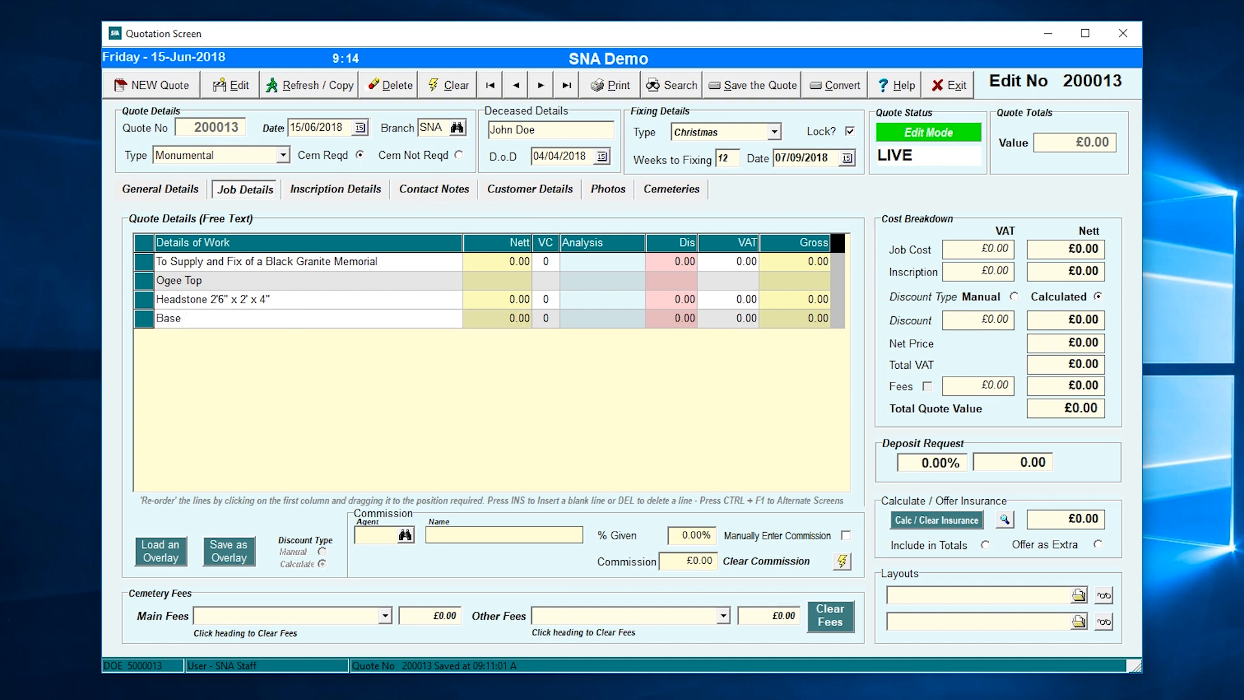
{"action": "type", "text": "4\" x 2' x 2'"}
{"action": "key", "text": "Tab"}
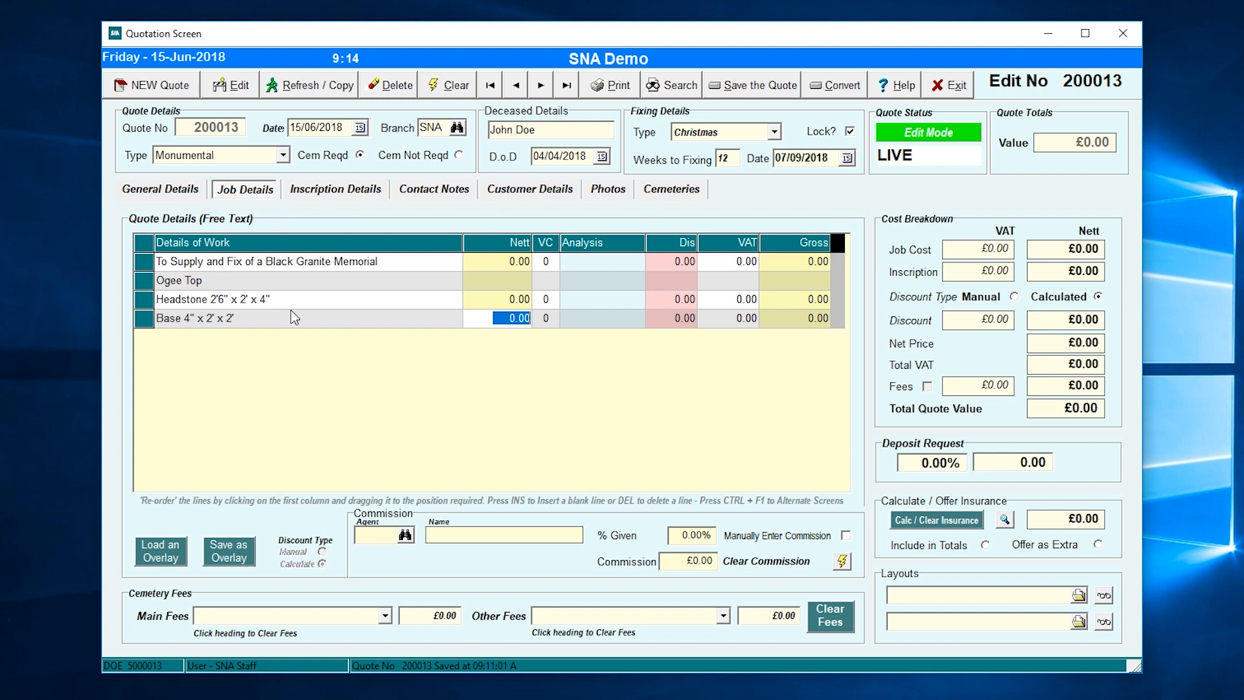
{"action": "type", "text": "890"}
{"action": "key", "text": "Tab"}
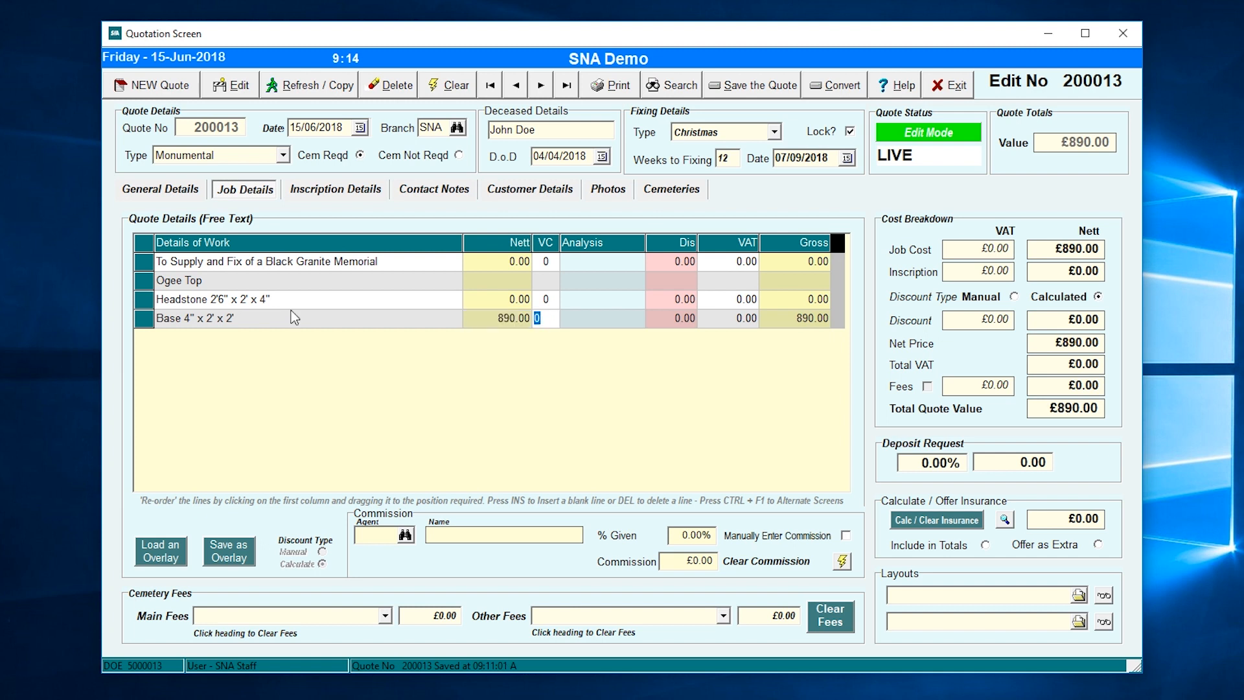
{"action": "type", "text": "1"}
{"action": "key", "text": "Tab"}
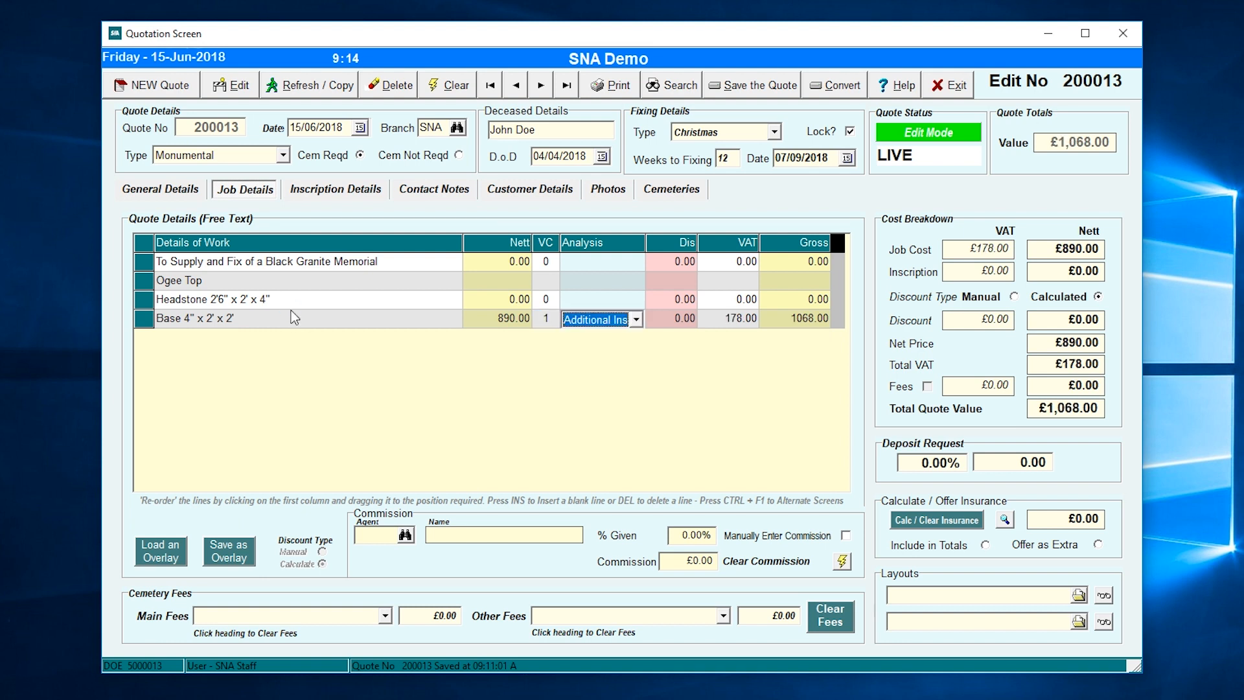
{"action": "key", "text": "Down"}
{"action": "key", "text": "Down"}
{"action": "key", "text": "Down"}
{"action": "key", "text": "Tab"}
{"action": "key", "text": "Tab"}
{"action": "key", "text": "Tab"}
{"action": "key", "text": "Tab"}
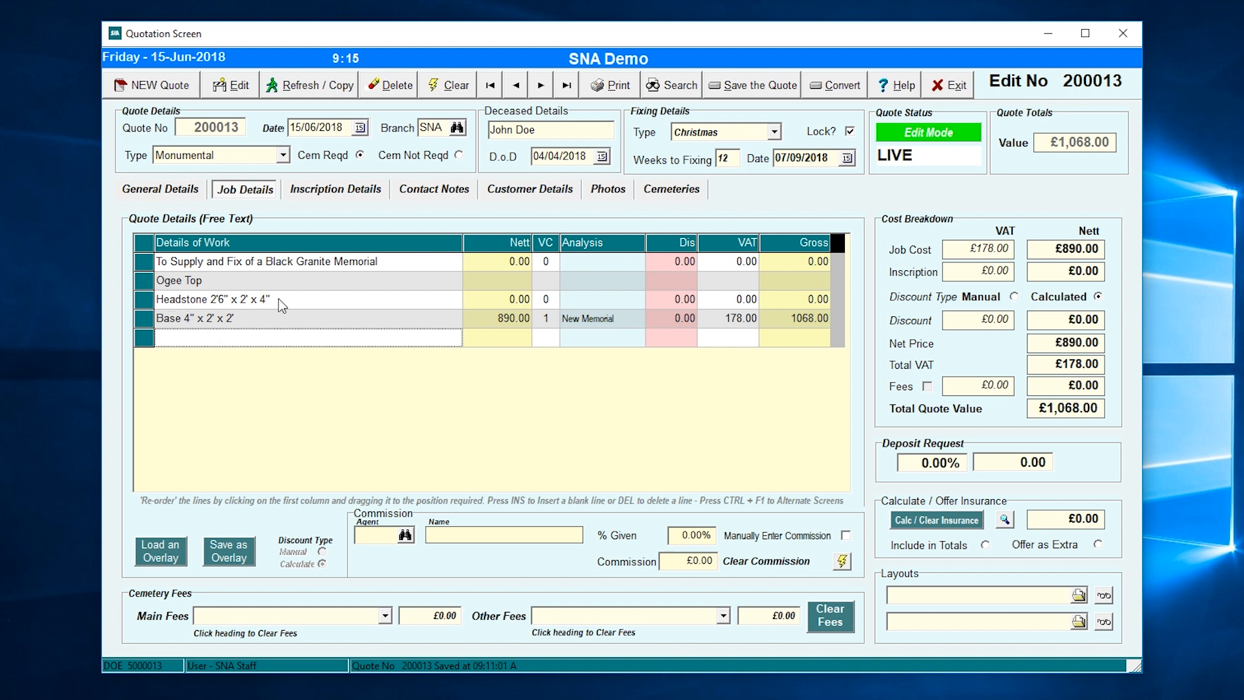
- Insert blank lines above Headstone and Base, and add 'The following are the dimensions:-' above Headstone
{"action": "left_click", "coordinate": [167, 301]}
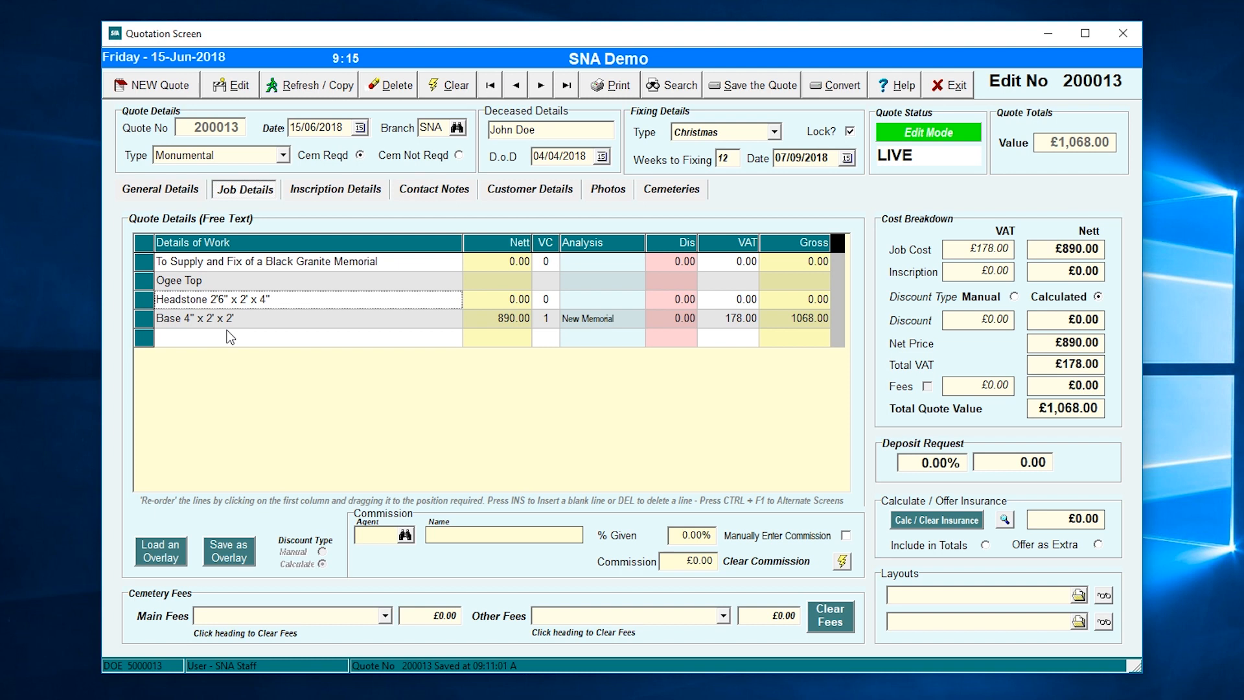
{"action": "key", "text": "Insert"}
{"action": "key", "text": "Down"}
{"action": "key", "text": "Down"}
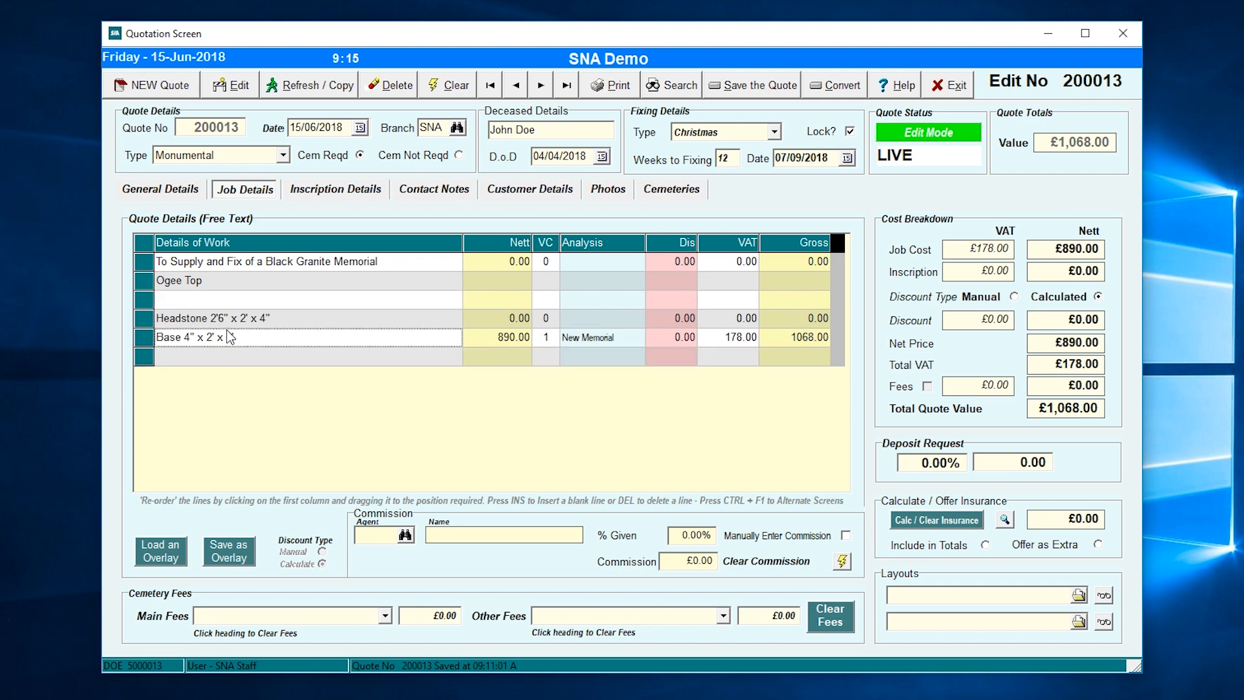
{"action": "key", "text": "Insert"}
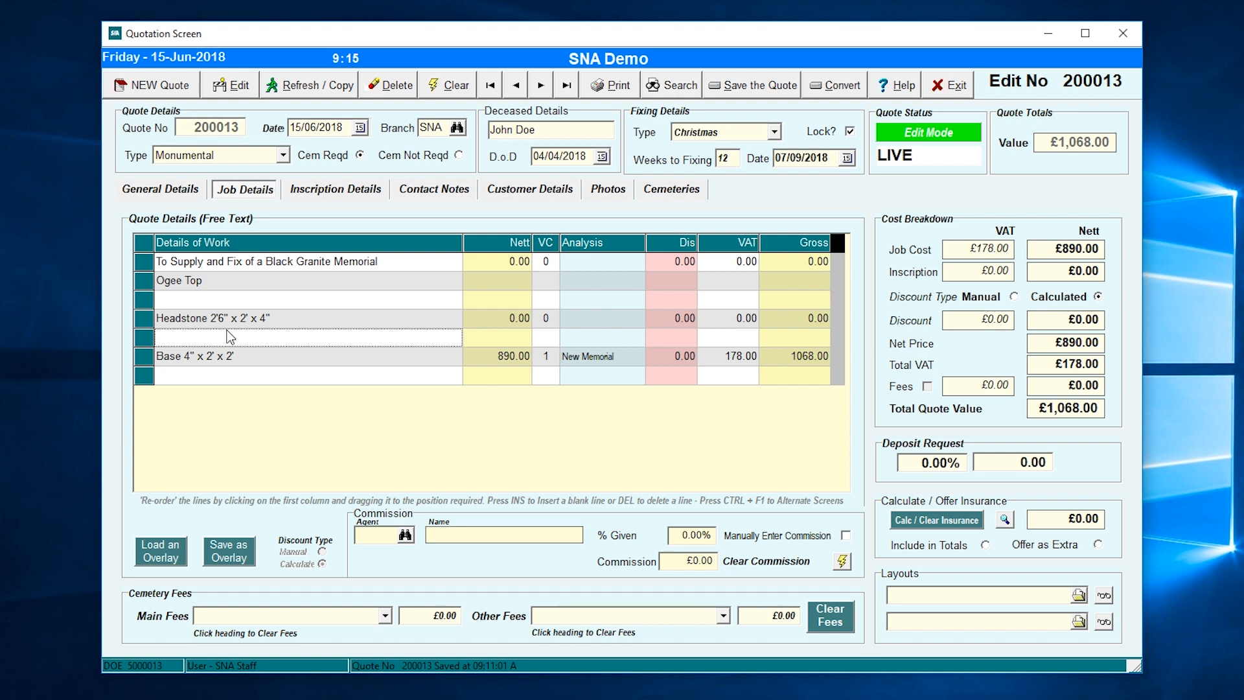
{"action": "left_click", "coordinate": [174, 378]}
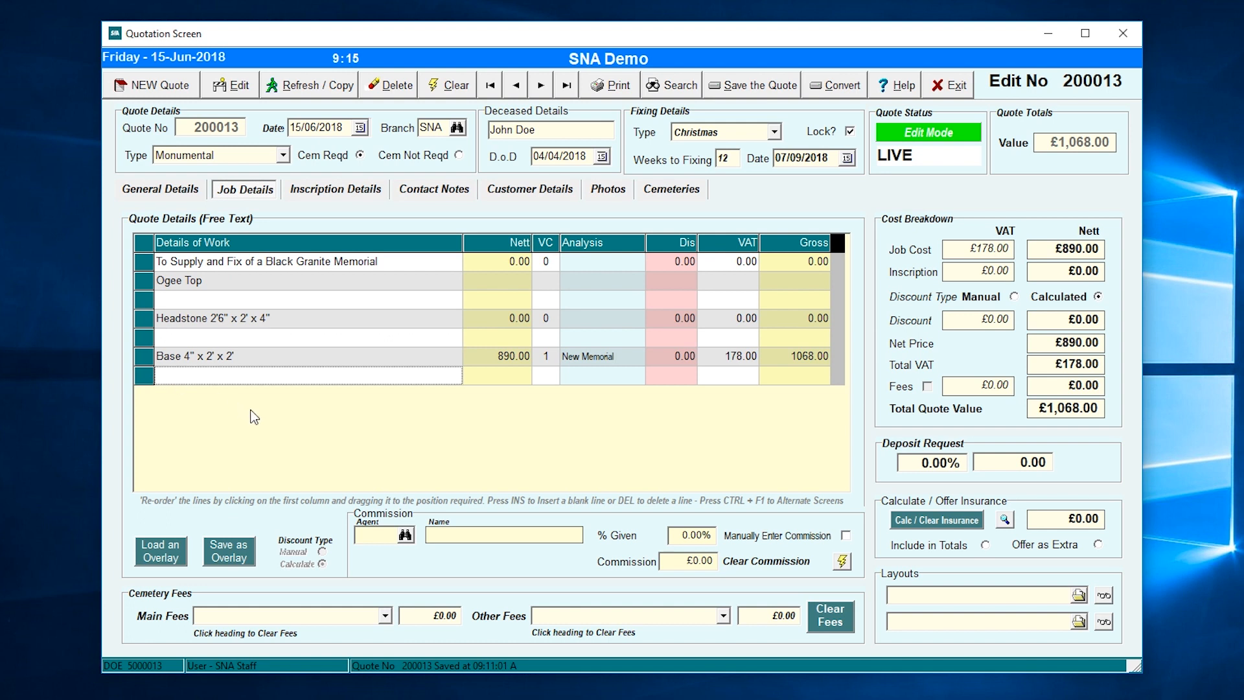
{"action": "type", "text": "The"}
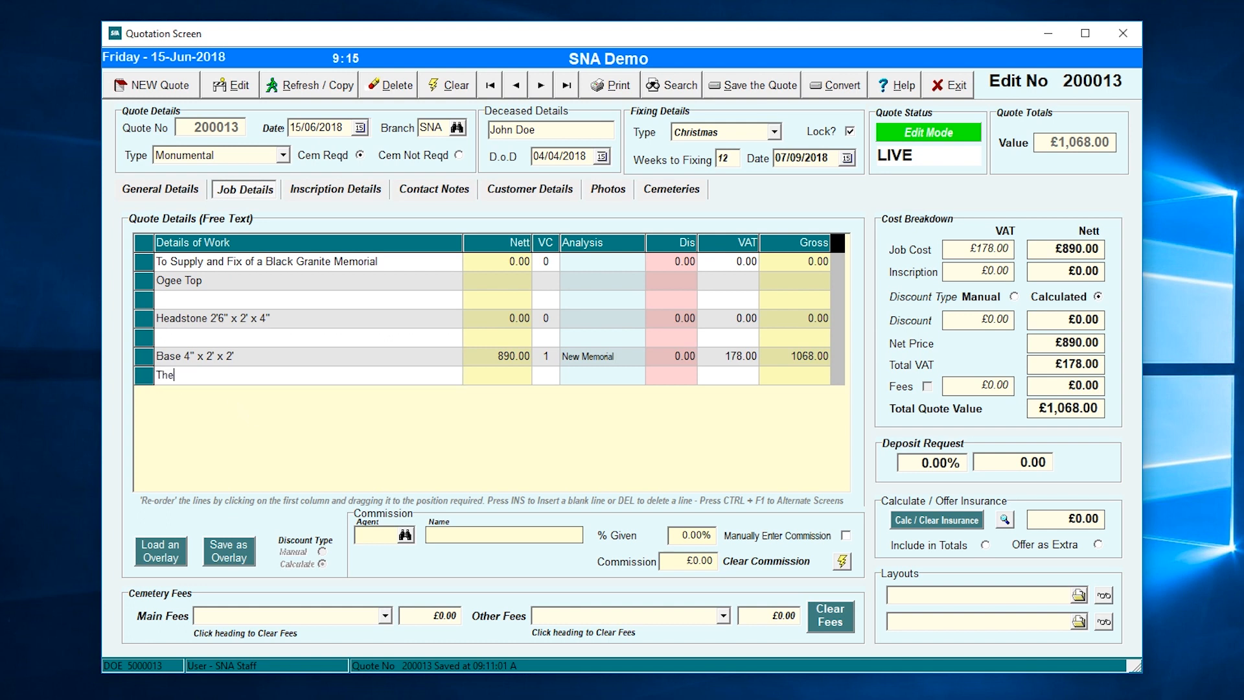
{"action": "type", "text": " following are the dimensions"}
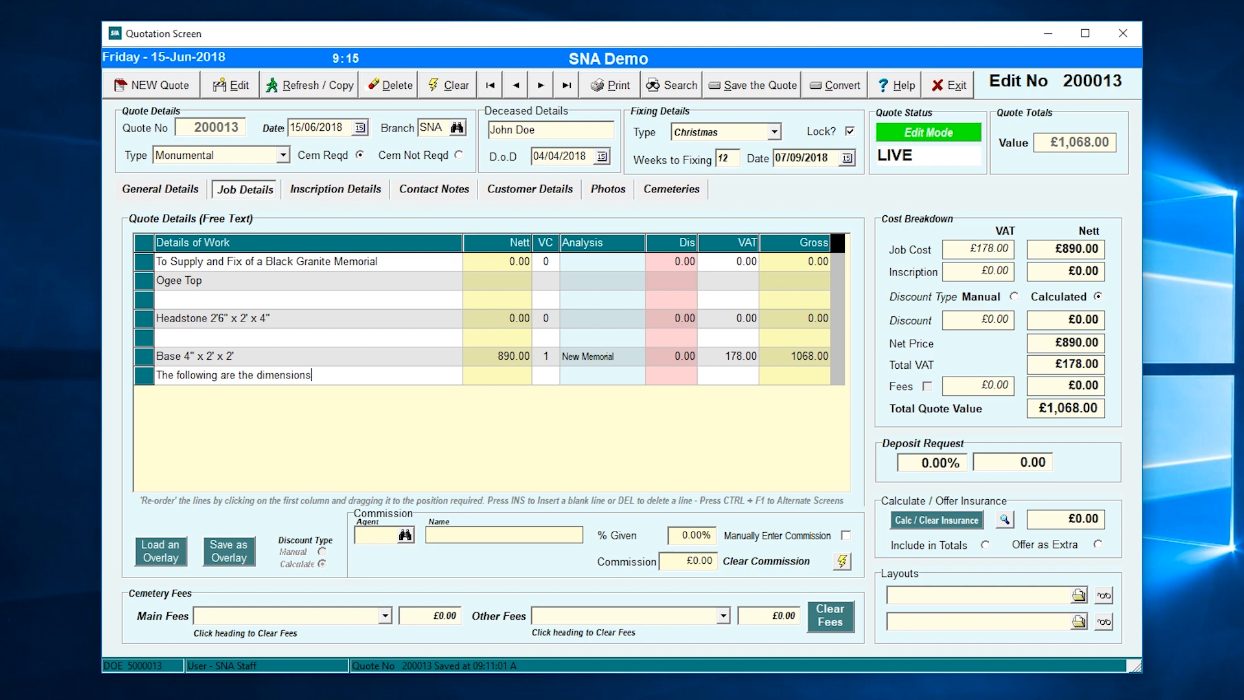
{"action": "type", "text": ":-"}
{"action": "key", "text": "Return"}
{"action": "left_click_drag", "start_coordinate": [148, 379], "coordinate": [138, 317]}
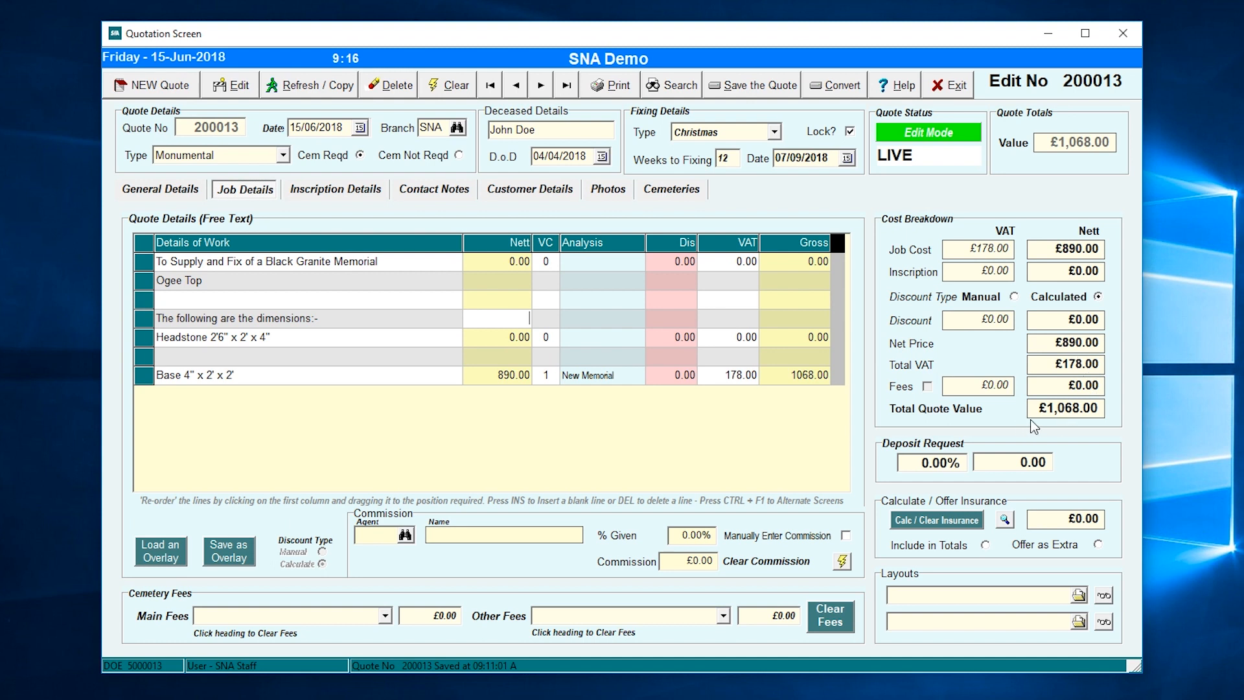
- Set the deposit request to 50%, then a 550 deposit amount
{"action": "left_click", "coordinate": [942, 464]}
{"action": "type", "text": "50"}
{"action": "key", "text": "Tab"}
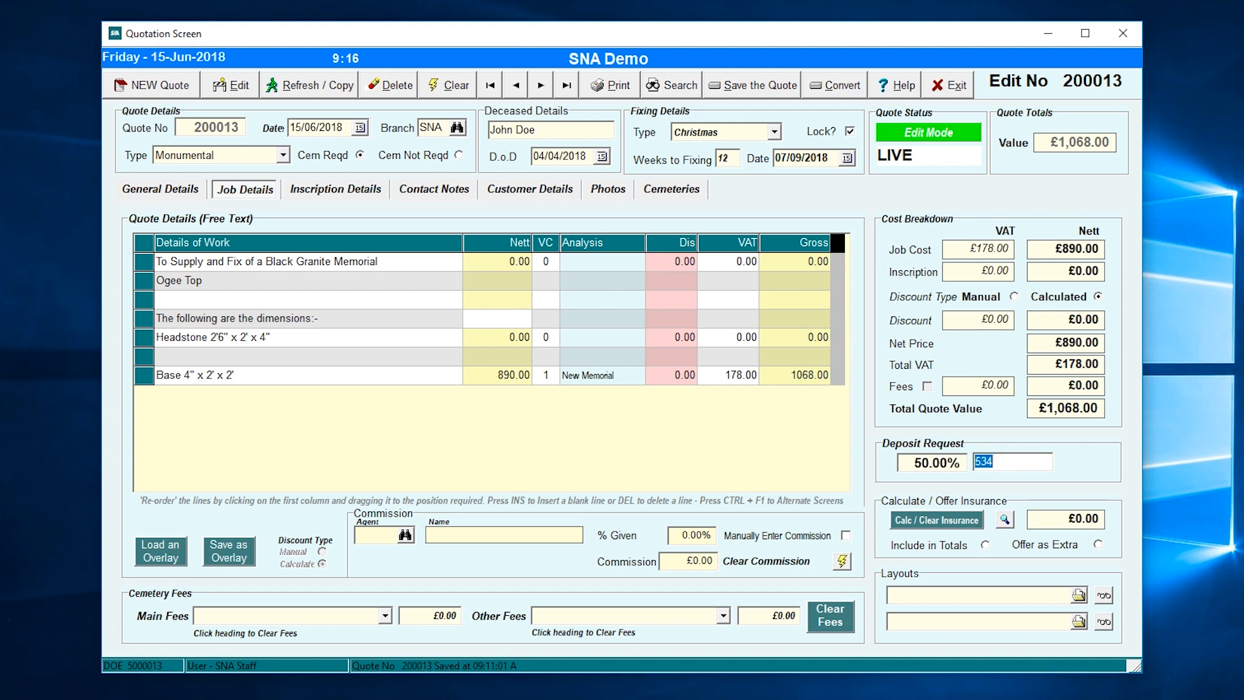
{"action": "type", "text": "550"}
{"action": "key", "text": "Tab"}
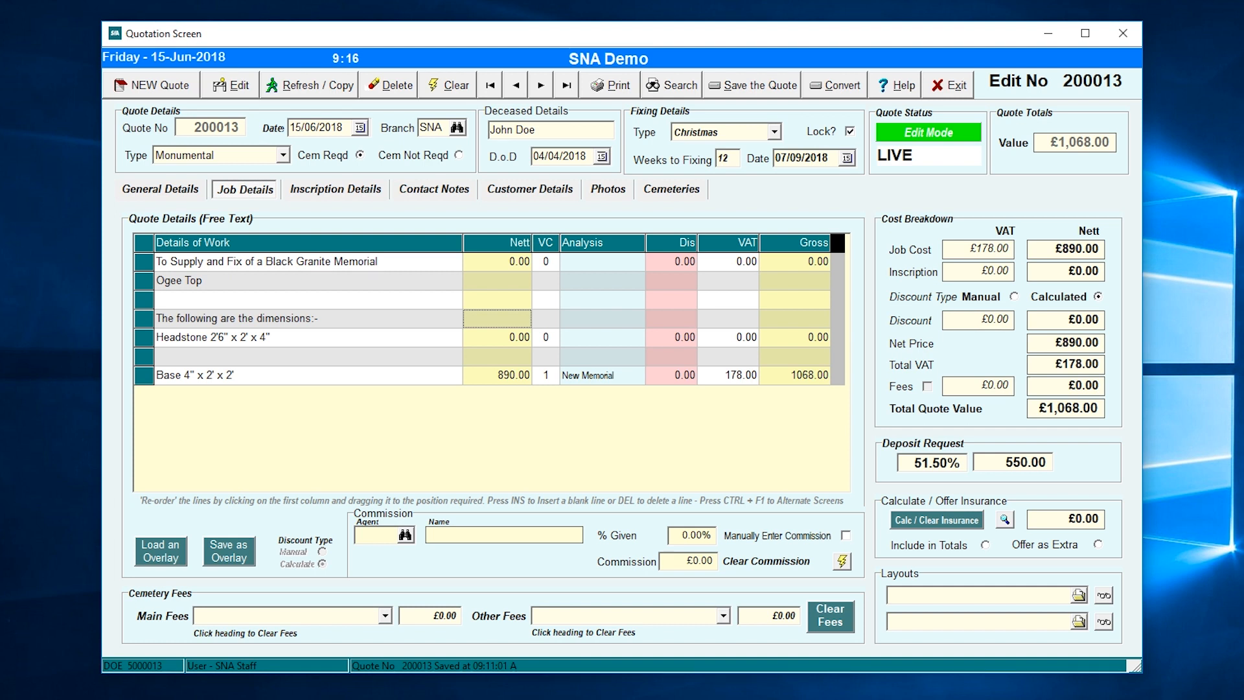
- Add Cemetery Fee as the main fee and assign Feables Funeral Directors as agent
{"action": "left_click", "coordinate": [386, 617]}
{"action": "scroll", "coordinate": [285, 667], "scroll_direction": "up", "scroll_amount": 1}
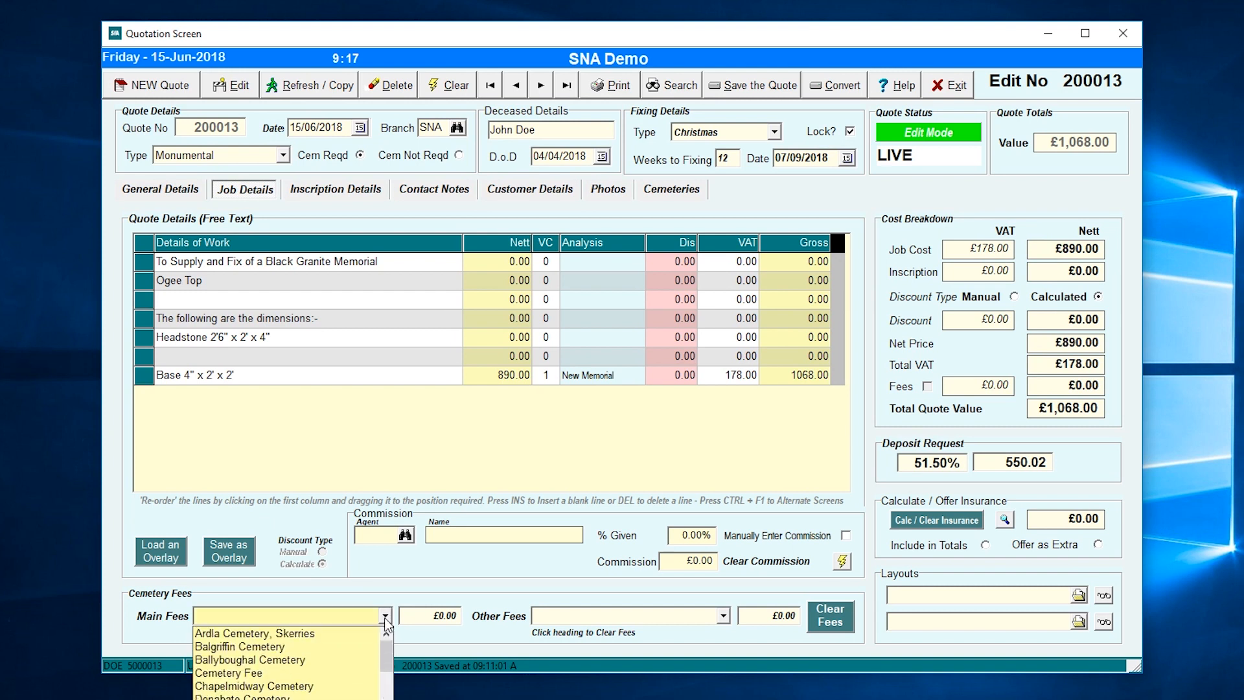
{"action": "left_click", "coordinate": [272, 675]}
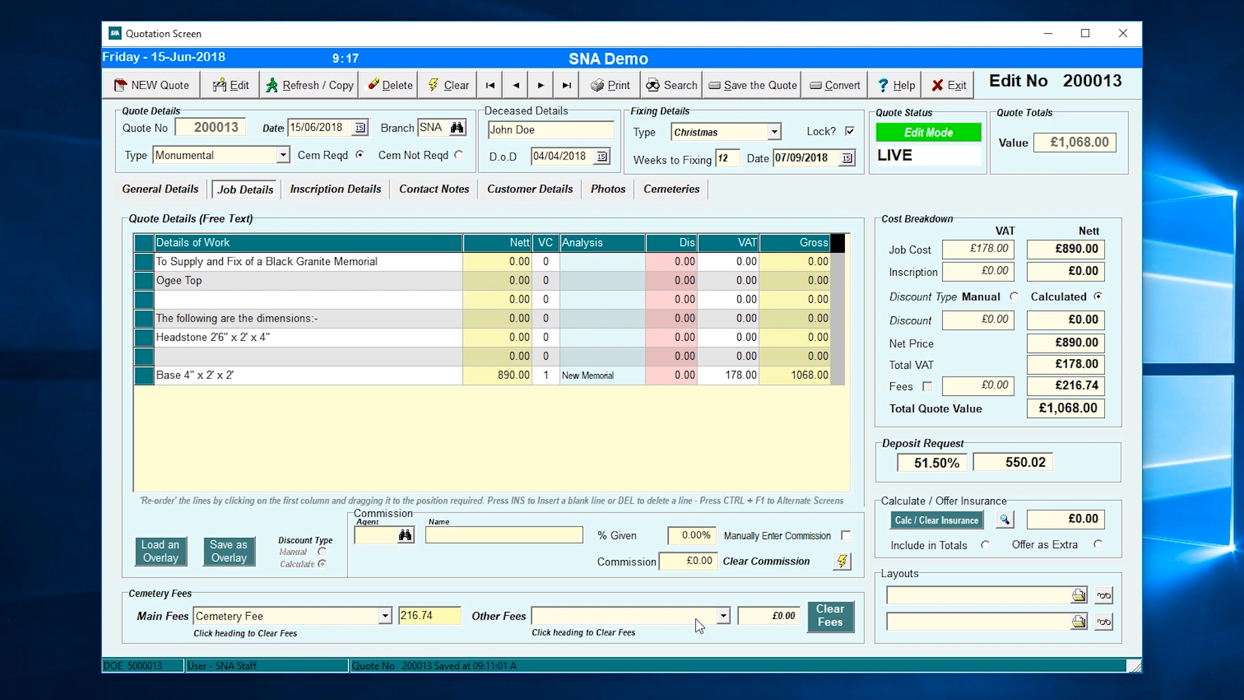
{"action": "left_click", "coordinate": [405, 537]}
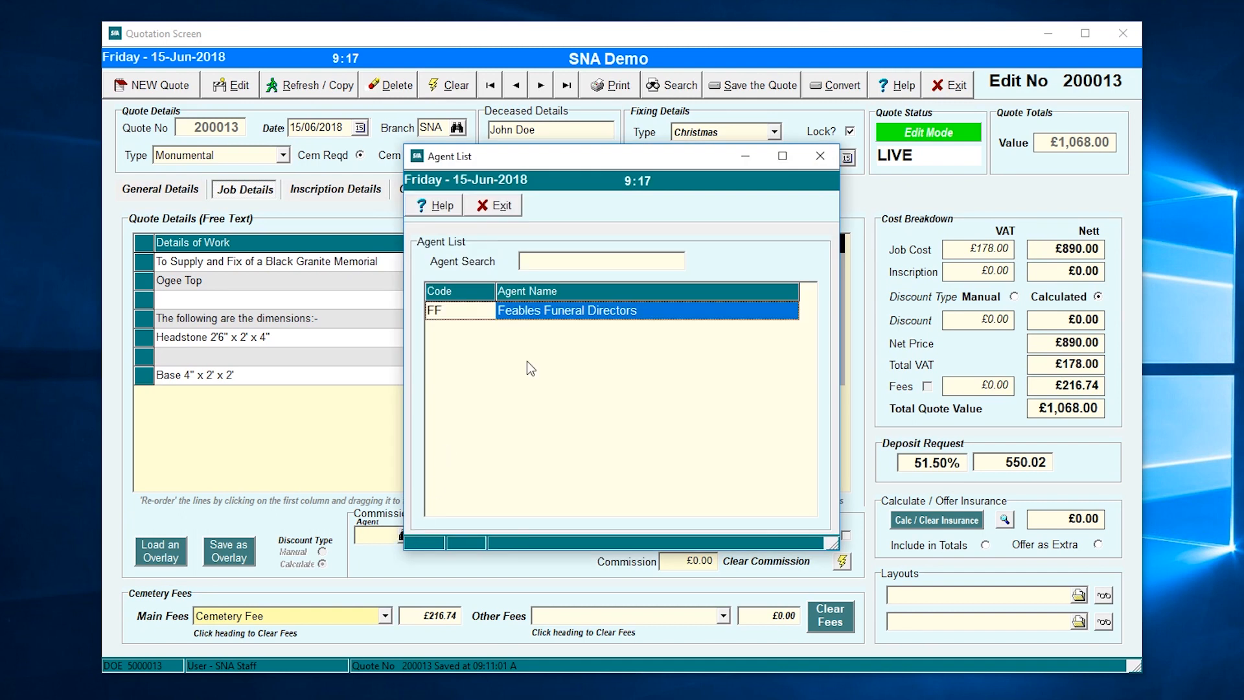
{"action": "double_click", "coordinate": [576, 312]}
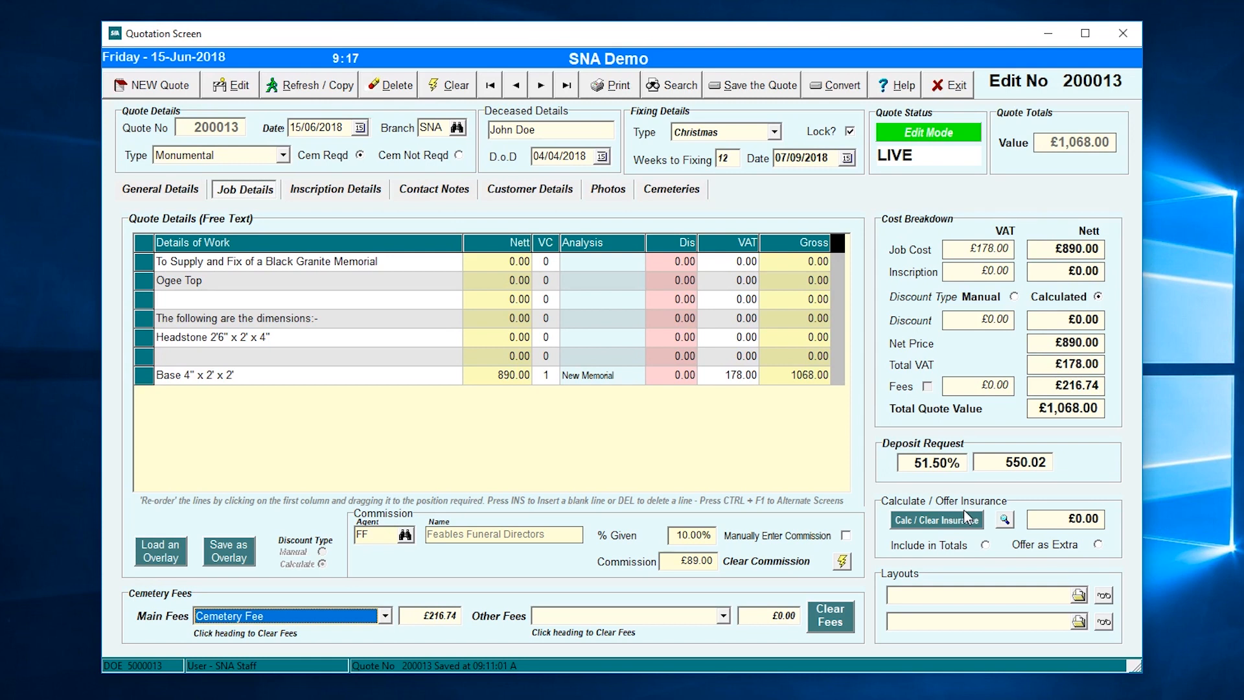
- Calculate the £77.00 insurance and set it to Offer as Extra rather than Include in Totals
{"action": "left_click", "coordinate": [949, 520]}
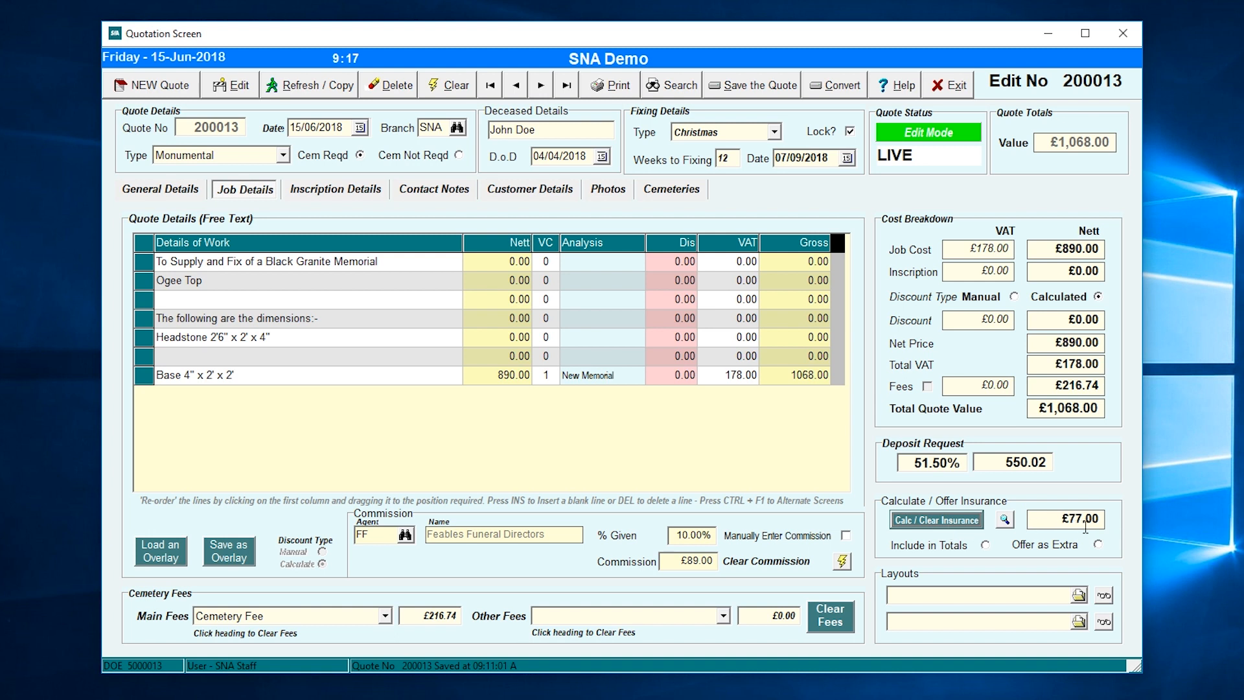
{"action": "left_click", "coordinate": [975, 546]}
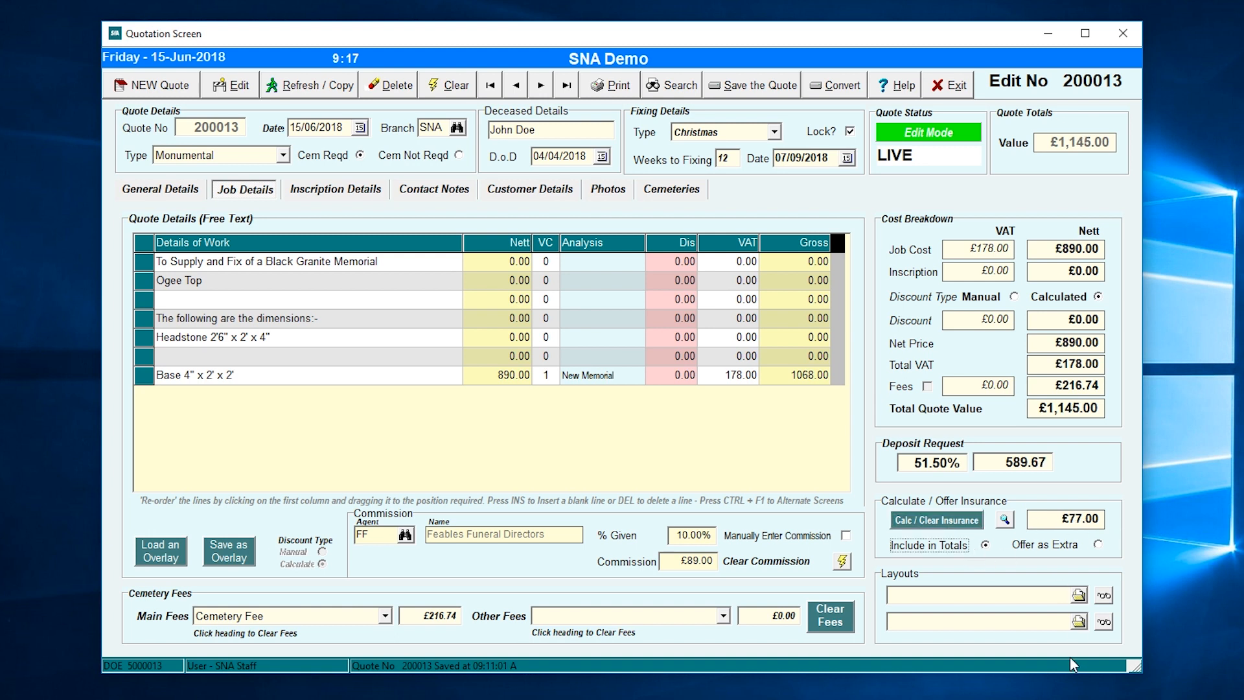
{"action": "left_click", "coordinate": [1074, 546]}
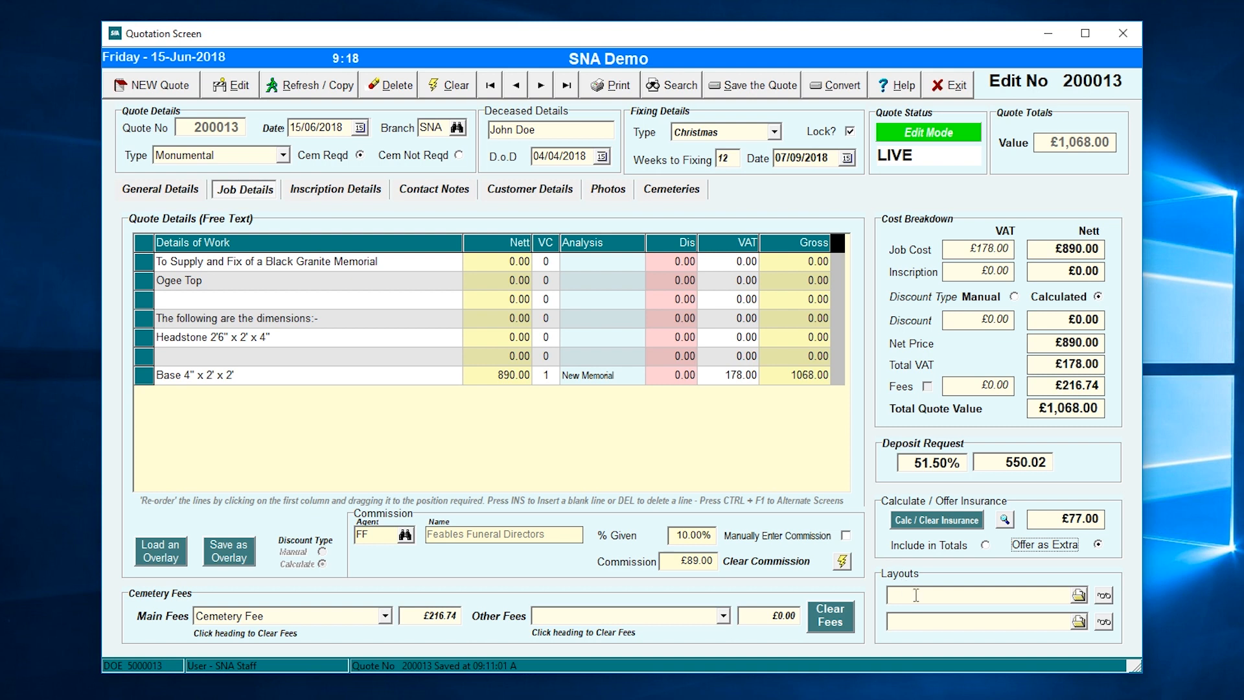
- Attach a memorial photo from the Photos folder as the quote's layout picture
{"action": "left_click", "coordinate": [1079, 595]}
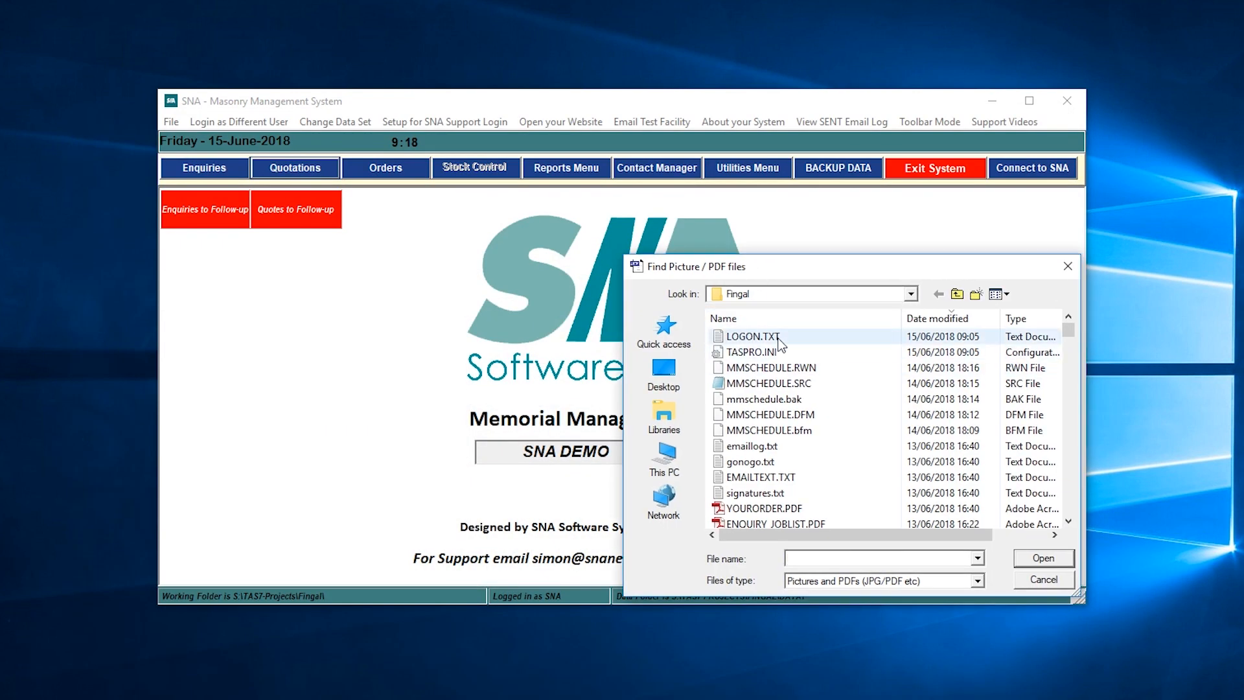
{"action": "left_click", "coordinate": [764, 318]}
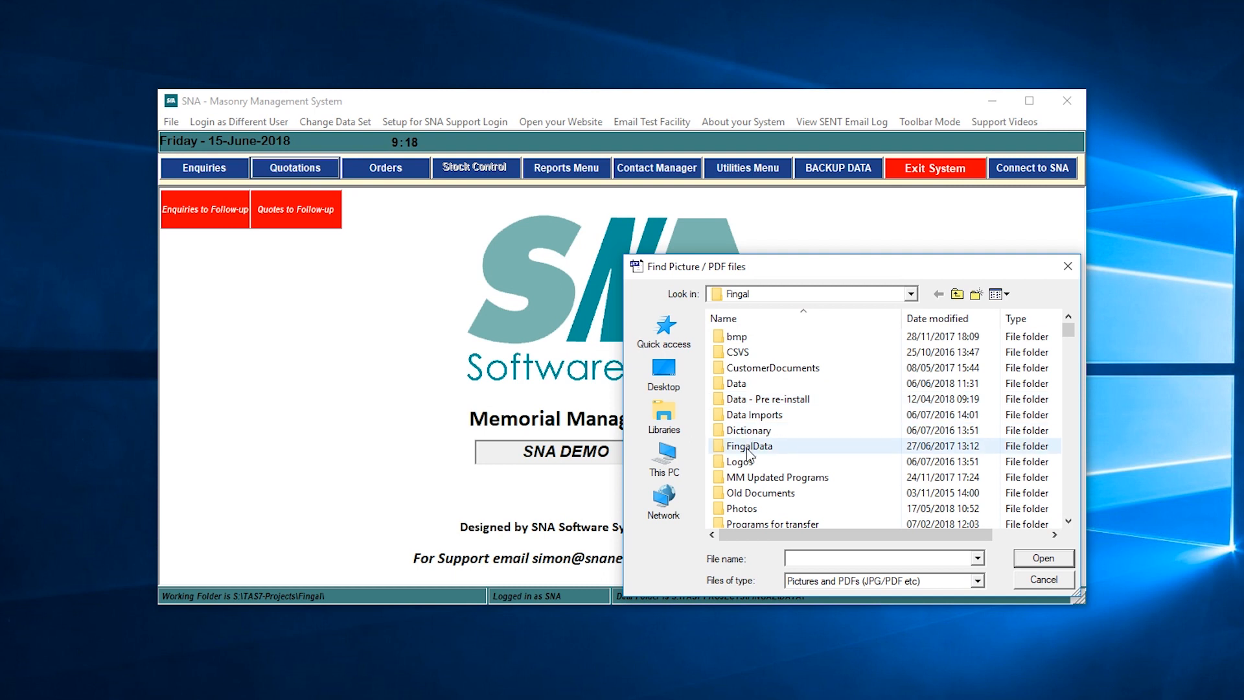
{"action": "left_click", "coordinate": [743, 510]}
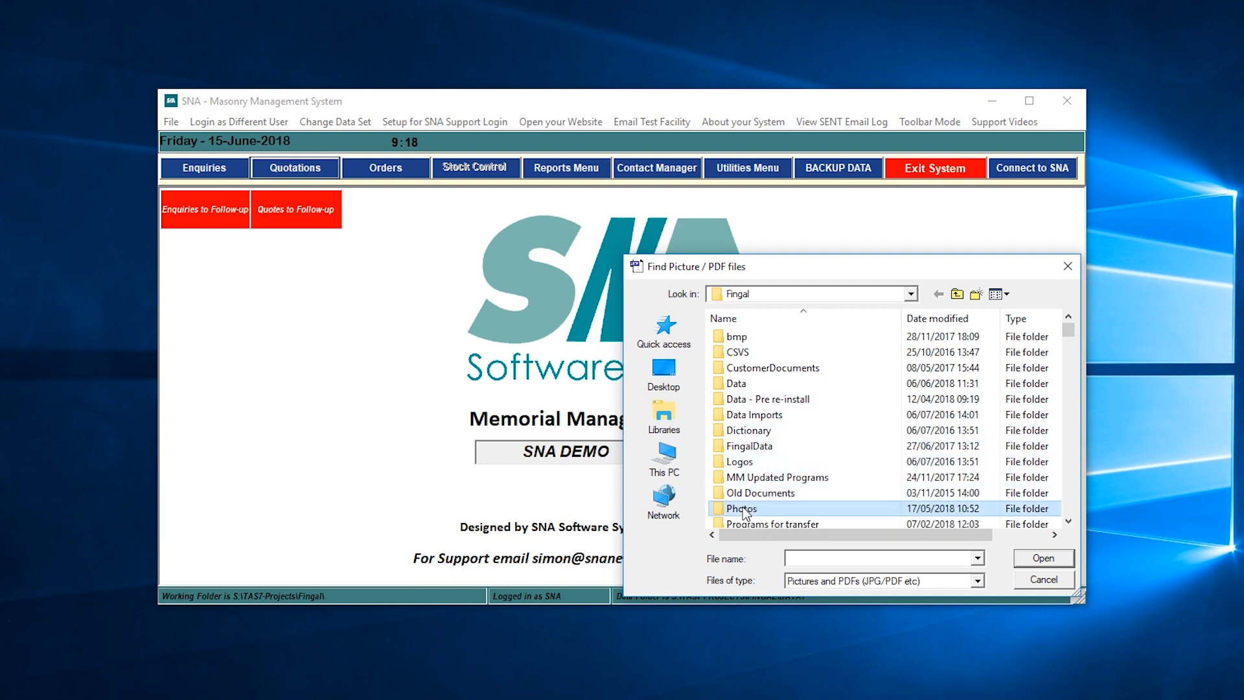
{"action": "double_click", "coordinate": [742, 510]}
{"action": "left_click", "coordinate": [750, 463]}
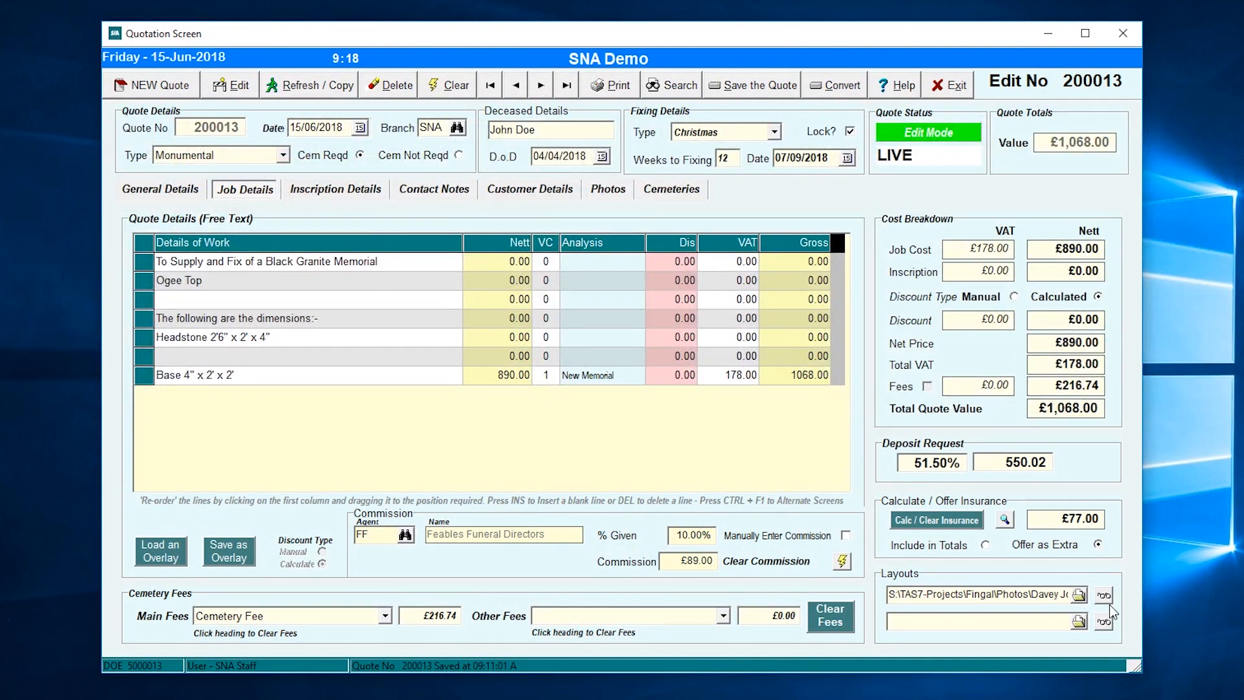
- Save quote 200013 and view its attached memorial layout, moving the quote window aside and back
{"action": "left_click", "coordinate": [753, 85]}
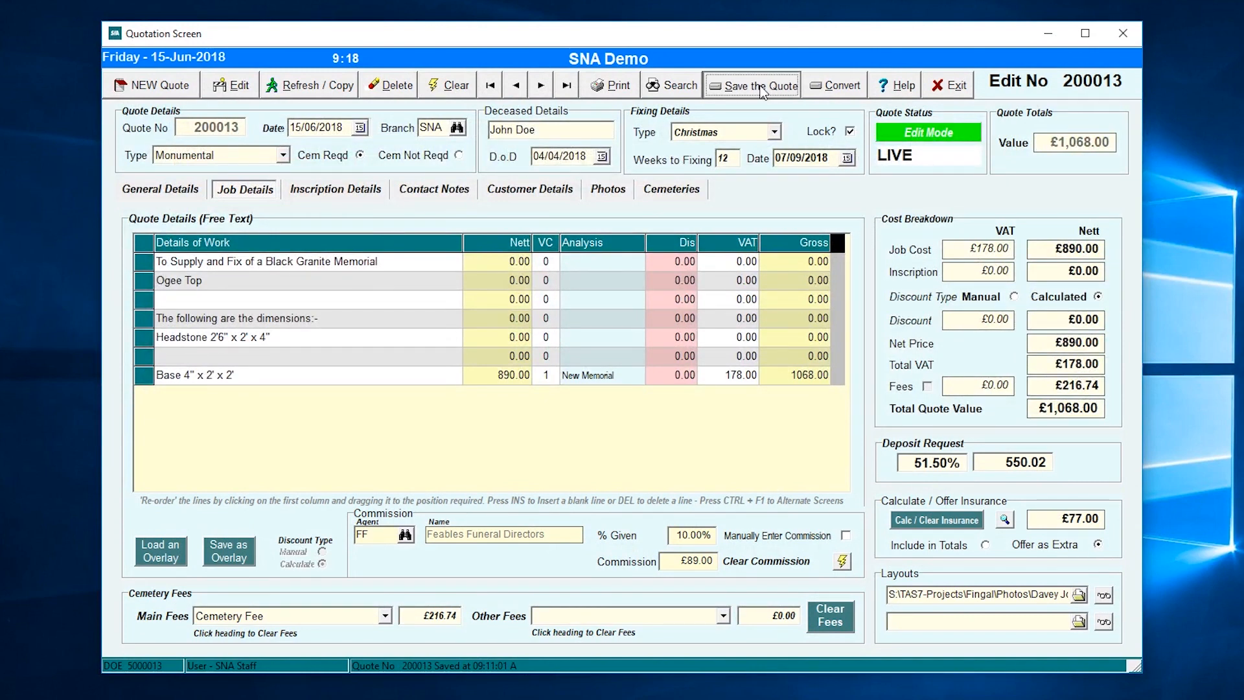
{"action": "left_click", "coordinate": [1103, 595]}
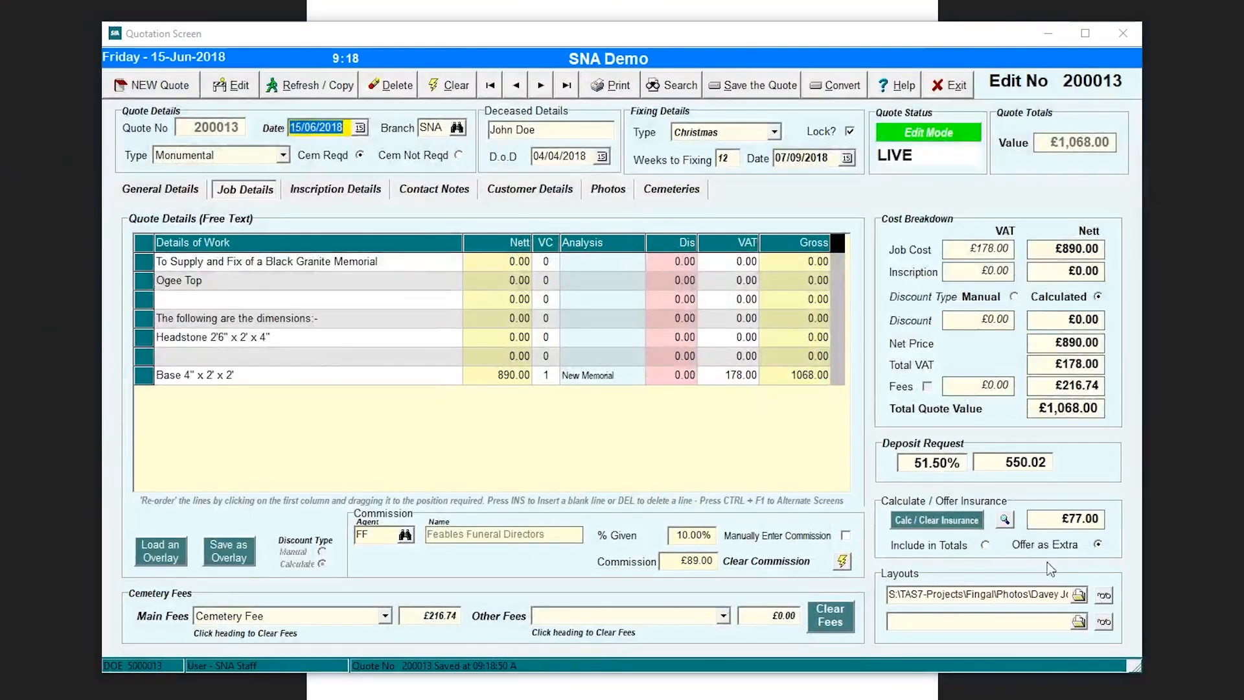
{"action": "left_click_drag", "start_coordinate": [707, 38], "coordinate": [728, 648]}
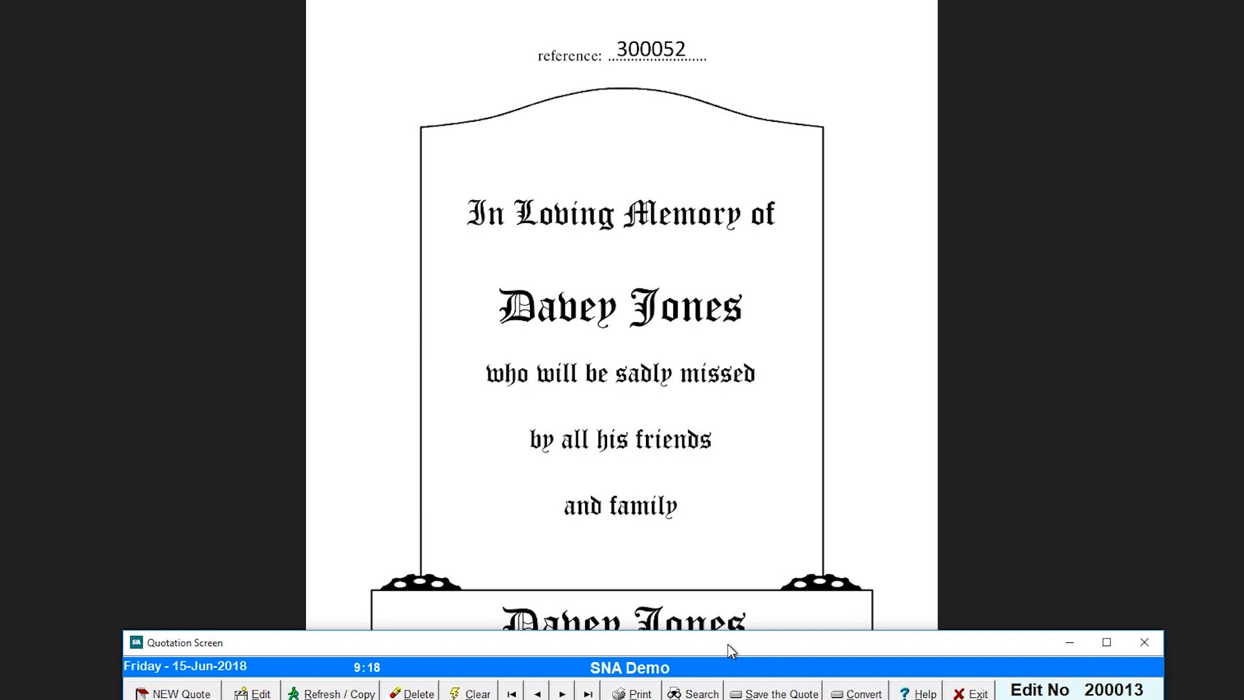
{"action": "left_click_drag", "start_coordinate": [729, 644], "coordinate": [728, 30]}
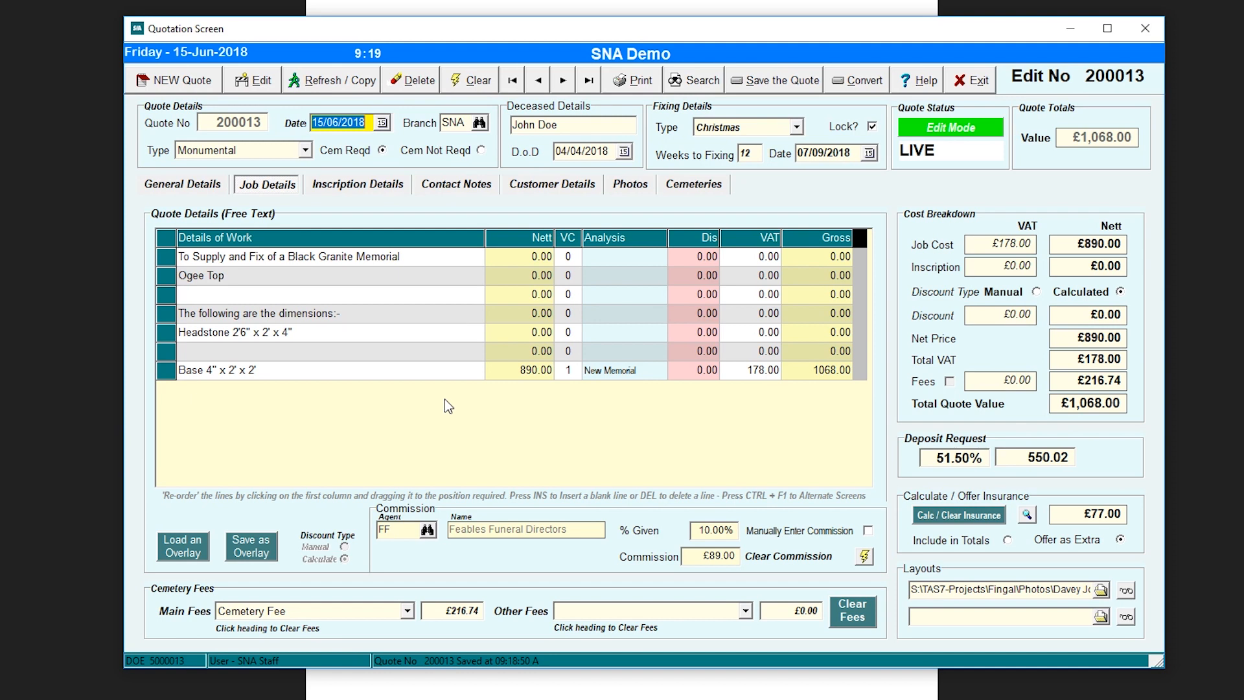
- Save the job lines as overlay NEW9 with description 'New Overllay Number 9'
{"action": "left_click", "coordinate": [249, 556]}
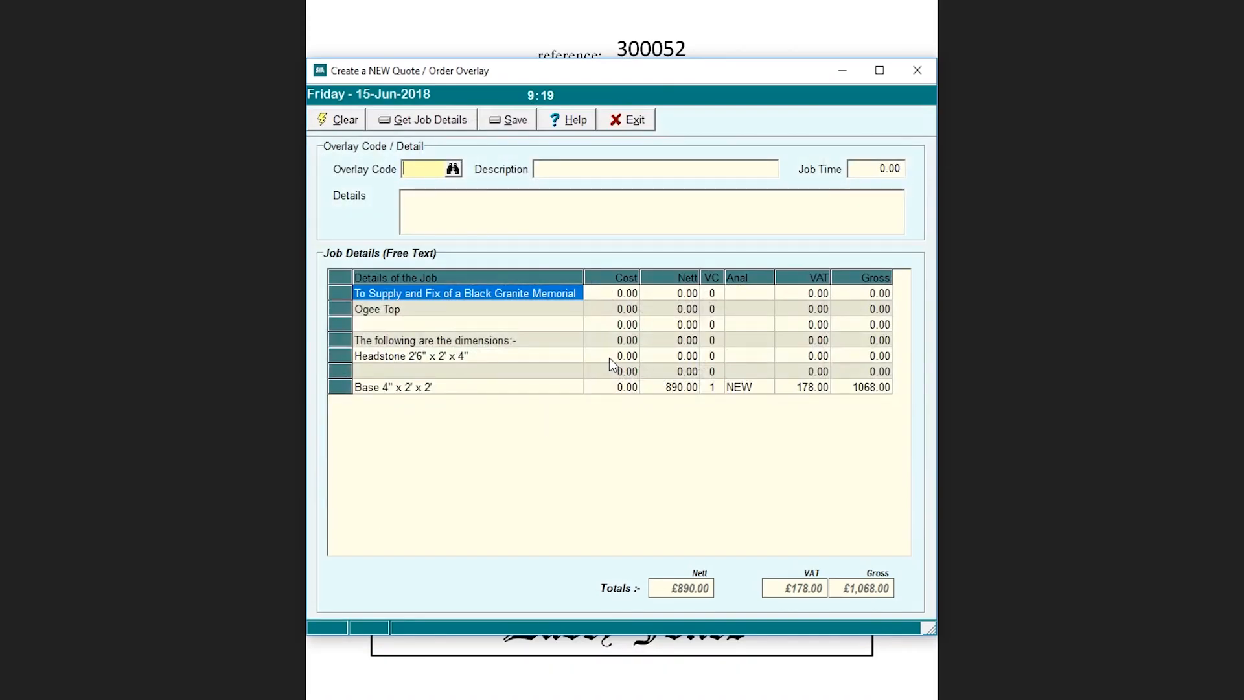
{"action": "left_click", "coordinate": [410, 166]}
{"action": "type", "text": "NEW9"}
{"action": "key", "text": "Tab"}
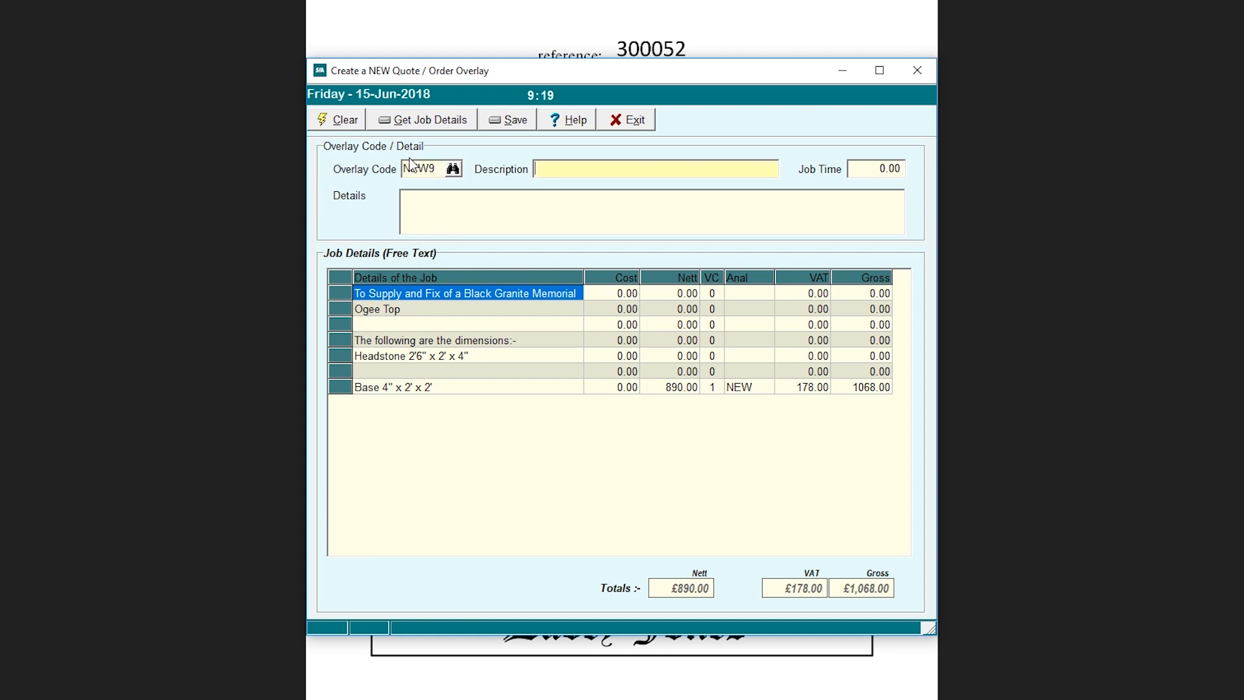
{"action": "type", "text": "Ne"}
{"action": "type", "text": "w Overl"}
{"action": "type", "text": "lay"}
{"action": "type", "text": " Number 9"}
{"action": "left_click", "coordinate": [451, 197]}
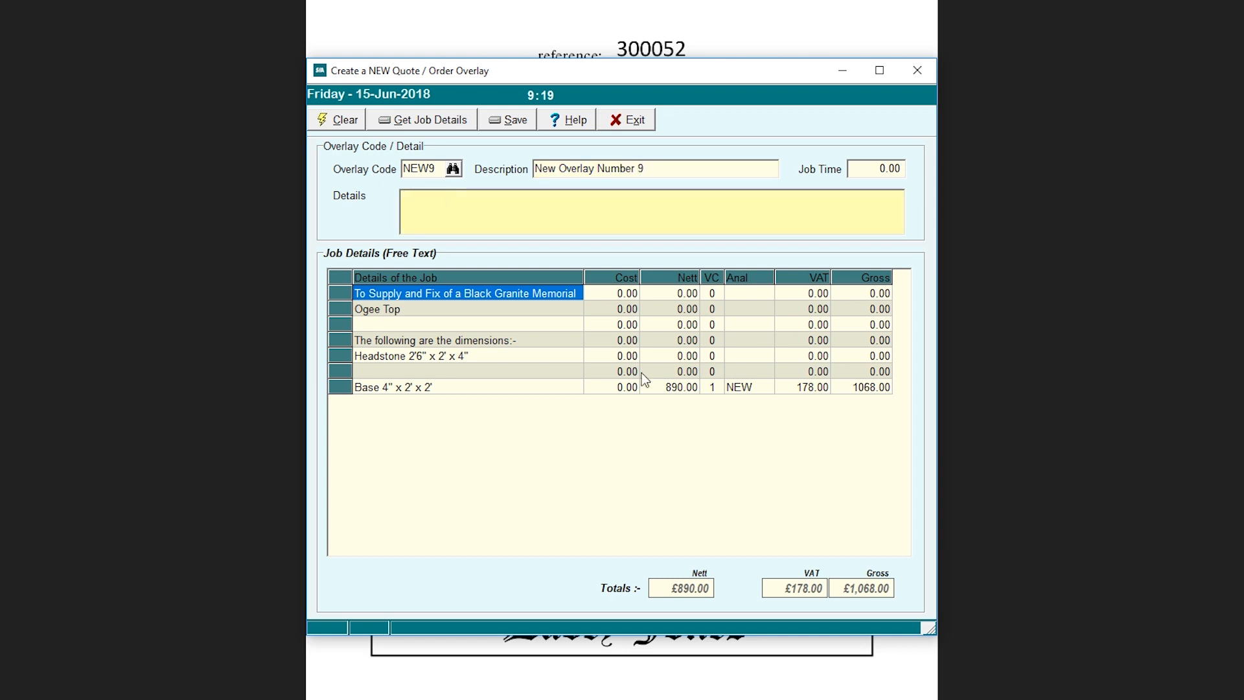
{"action": "left_click", "coordinate": [517, 124]}
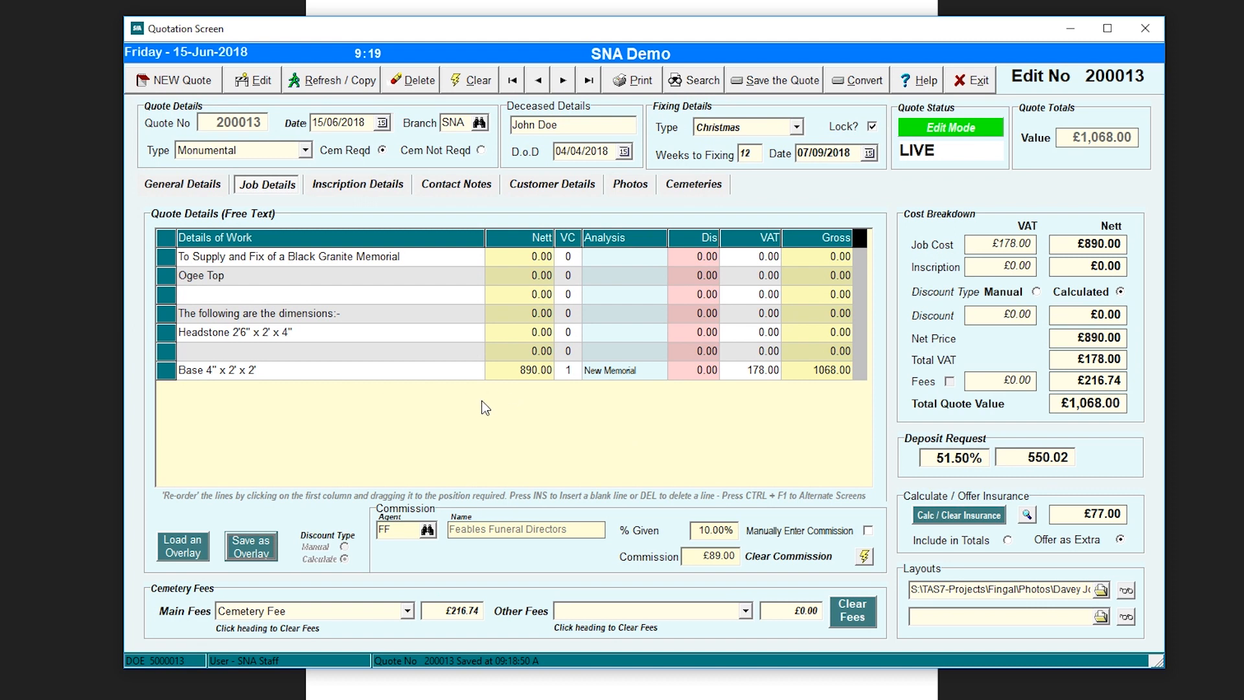
- Replace the job lines with Robs Overlay, recalculate insurance for a £1,011.60 total, and open Inscription Details
{"action": "left_click", "coordinate": [184, 550]}
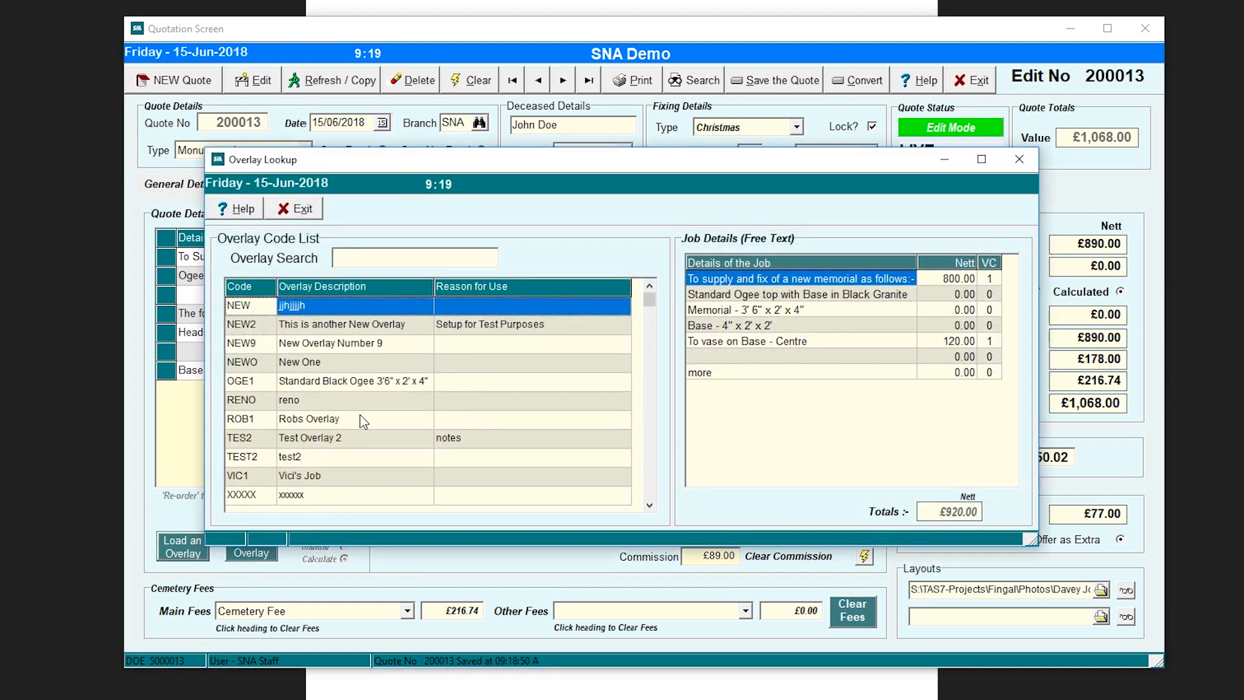
{"action": "scroll", "coordinate": [306, 390], "scroll_direction": "down", "scroll_amount": 3}
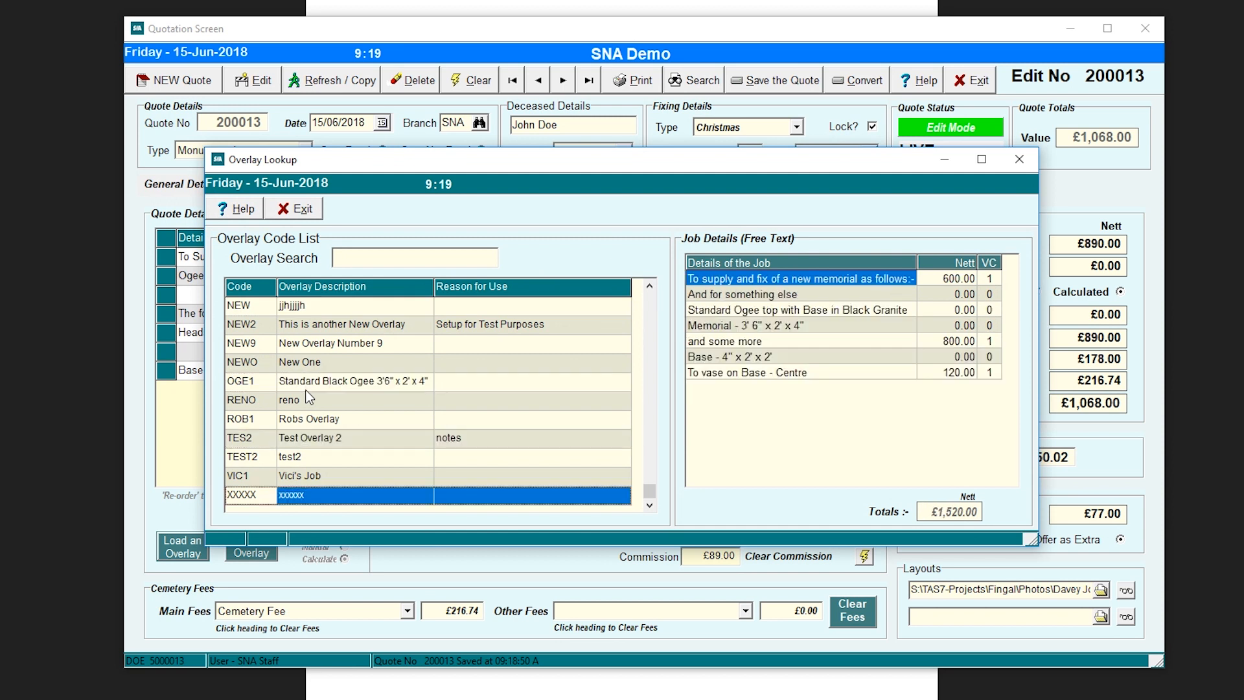
{"action": "scroll", "coordinate": [309, 396], "scroll_direction": "up", "scroll_amount": 5}
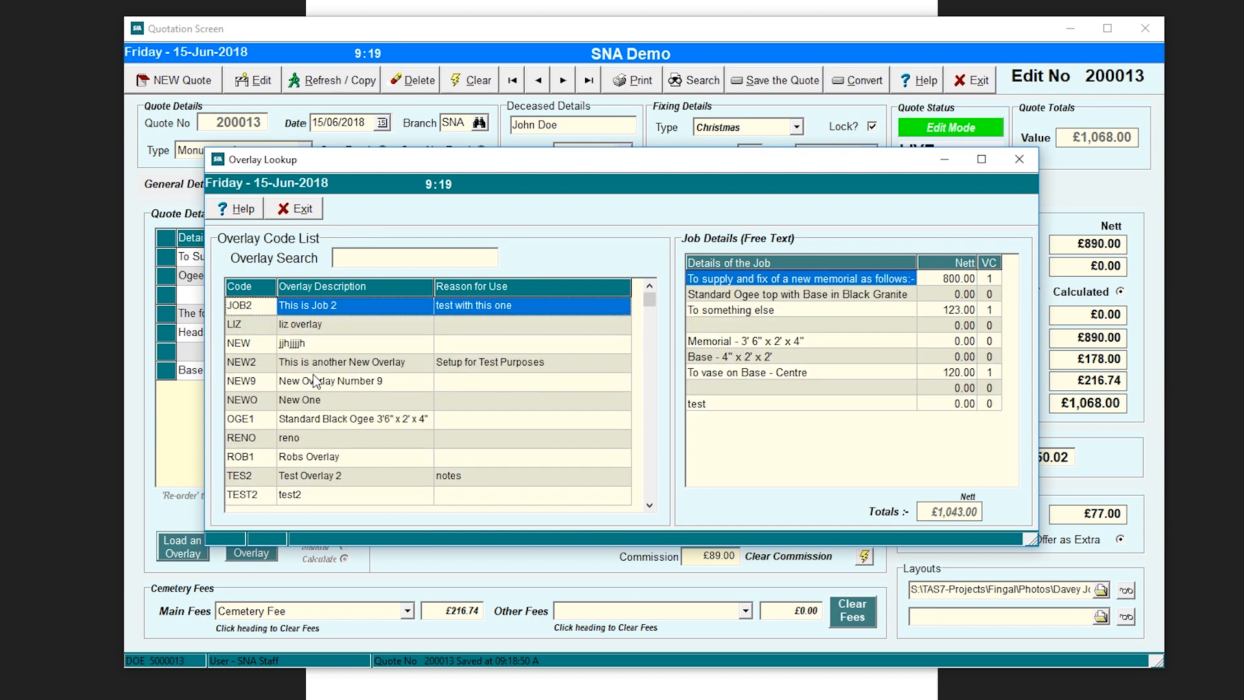
{"action": "left_click", "coordinate": [314, 381]}
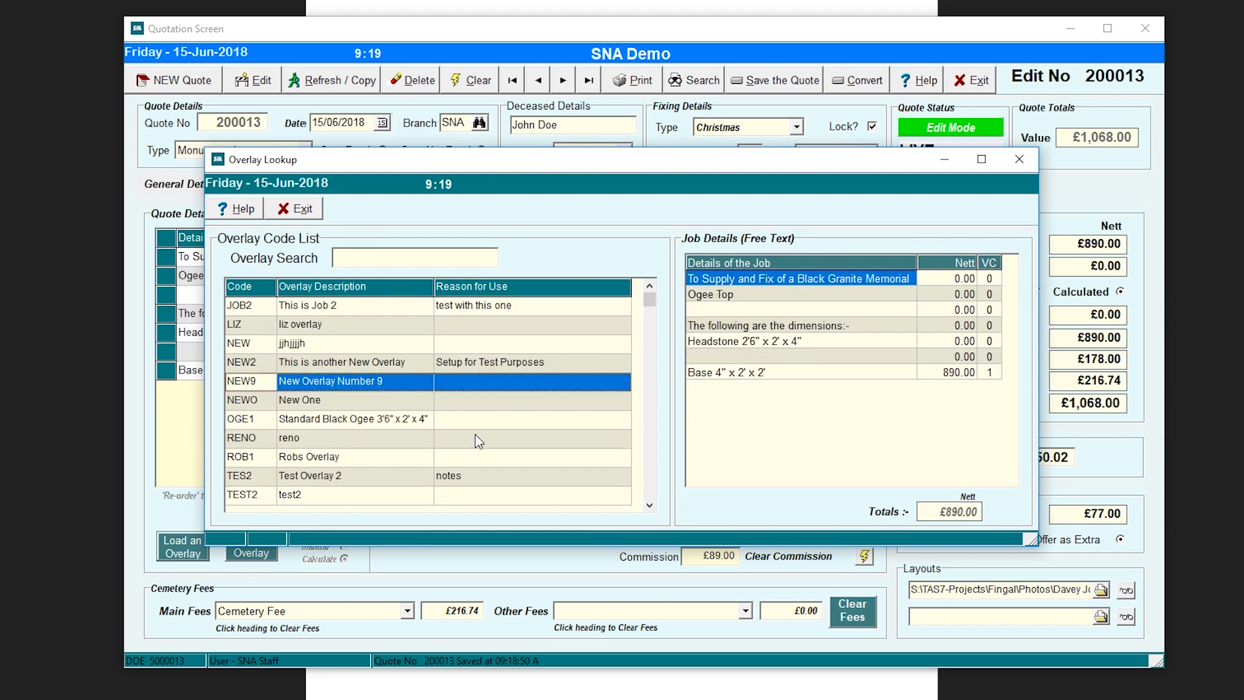
{"action": "left_click", "coordinate": [320, 402]}
{"action": "left_click", "coordinate": [328, 420]}
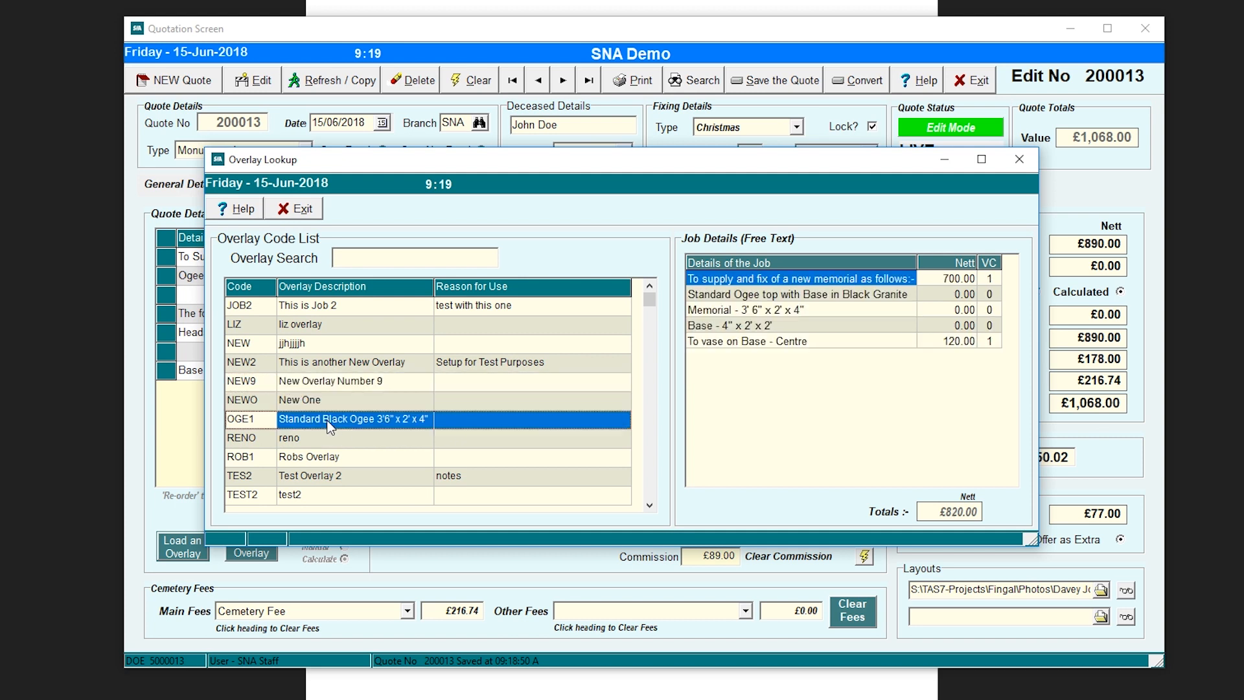
{"action": "left_click", "coordinate": [316, 459]}
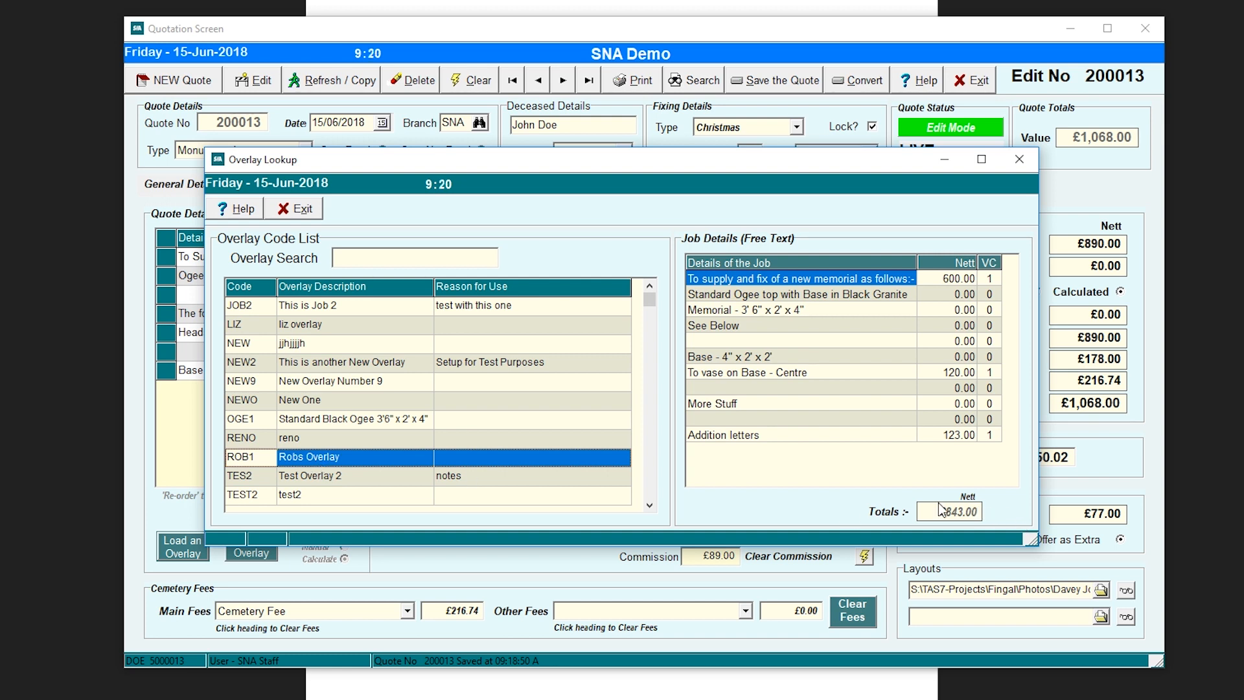
{"action": "double_click", "coordinate": [389, 458]}
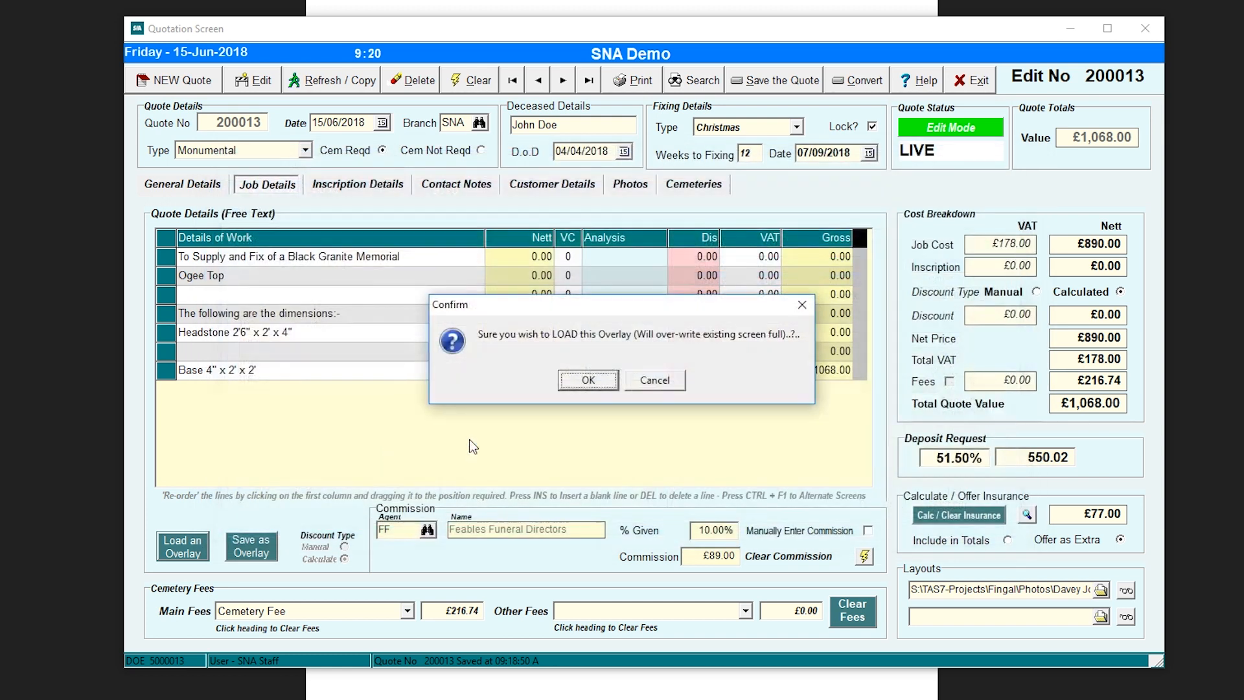
{"action": "left_click", "coordinate": [588, 380]}
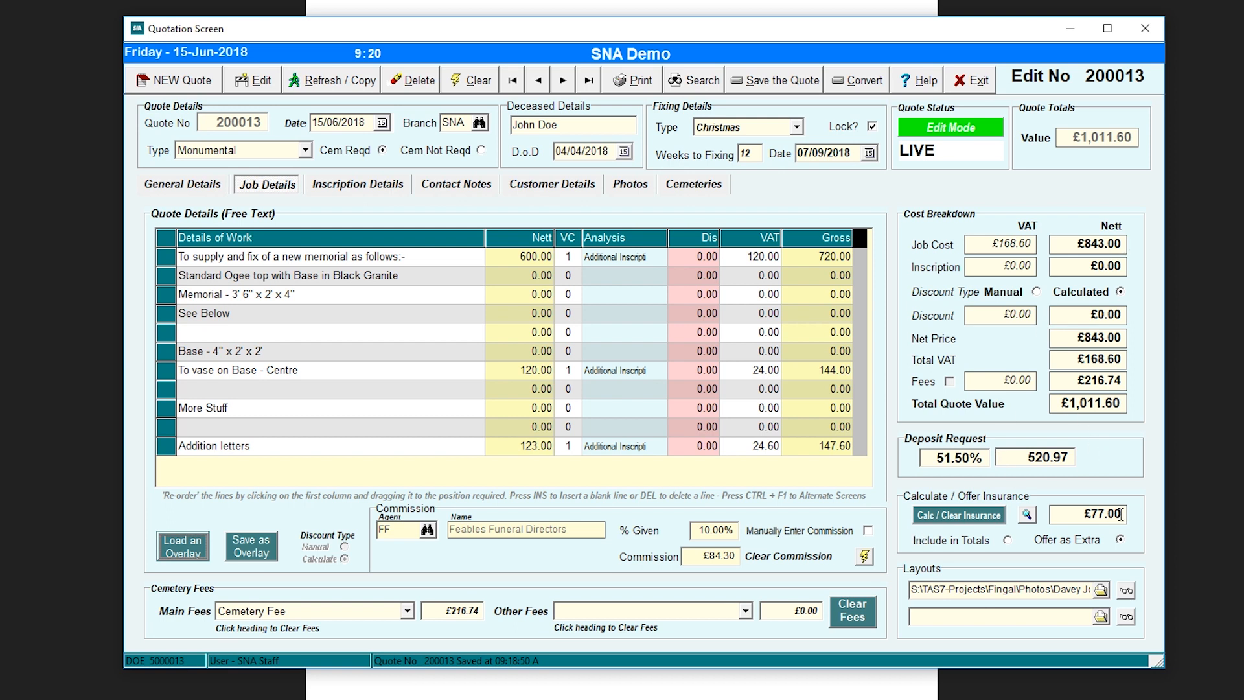
{"action": "left_click", "coordinate": [980, 523]}
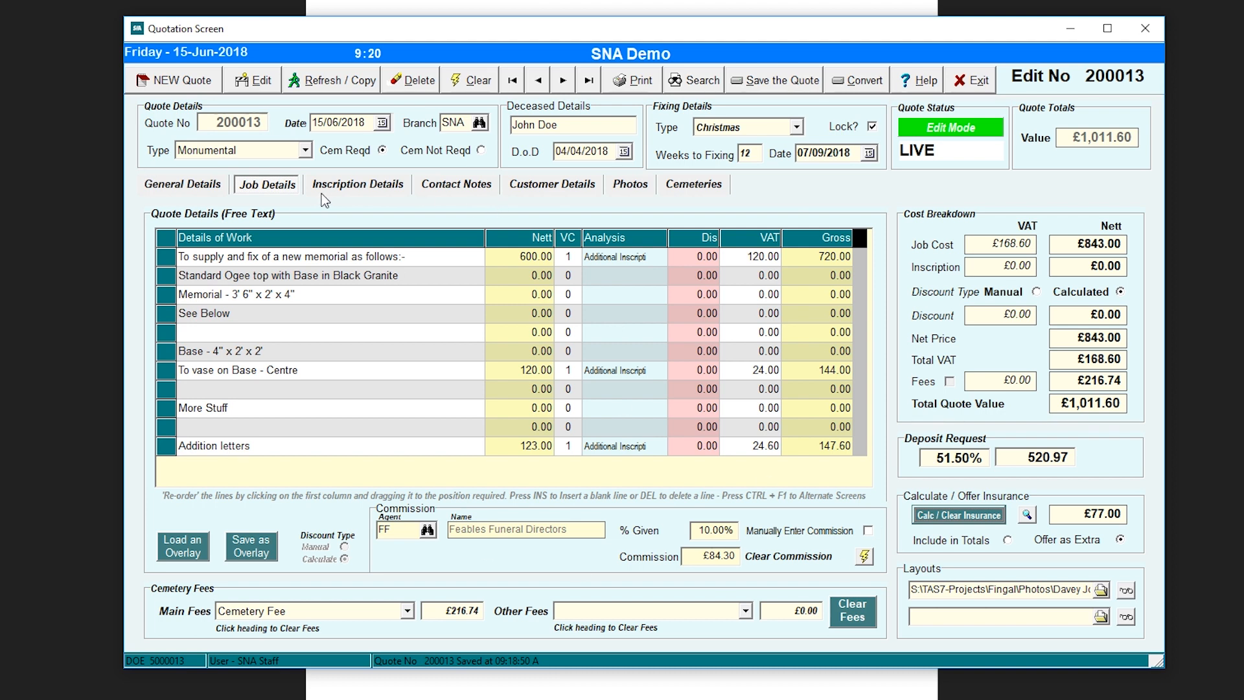
{"action": "left_click", "coordinate": [350, 188]}
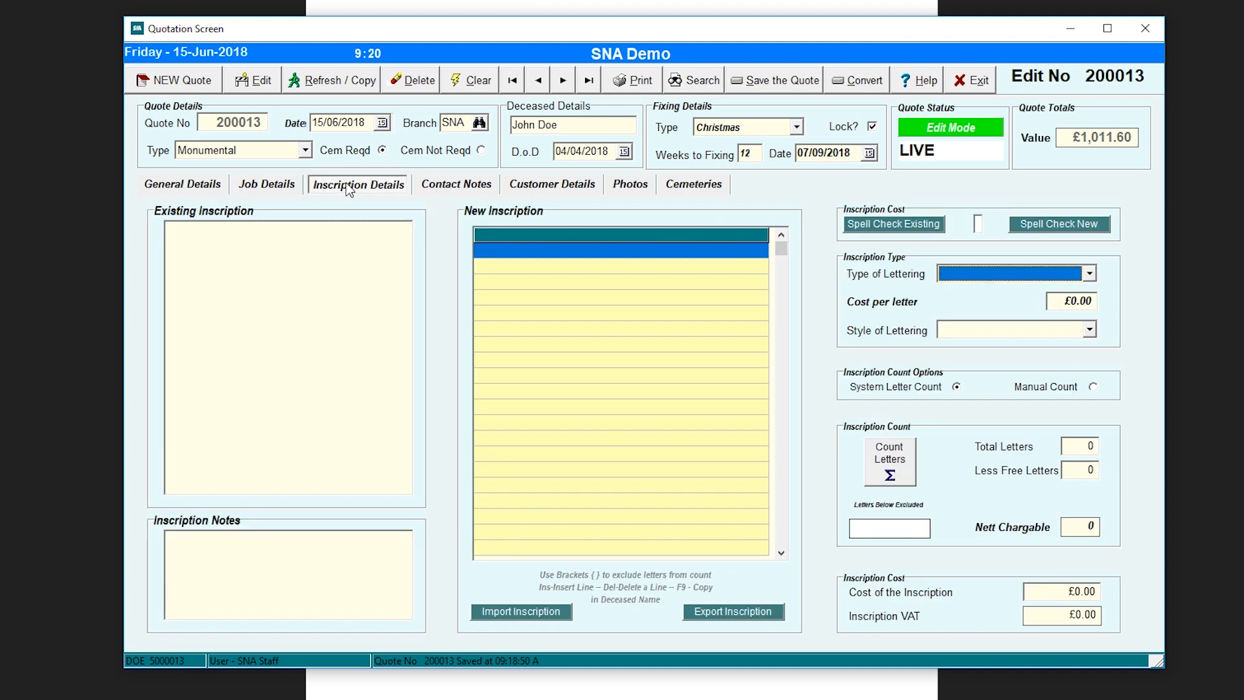
- Enter 'In loving memory', 'of' and the deceased's name (F9) as new inscription lines
{"action": "left_click", "coordinate": [222, 239]}
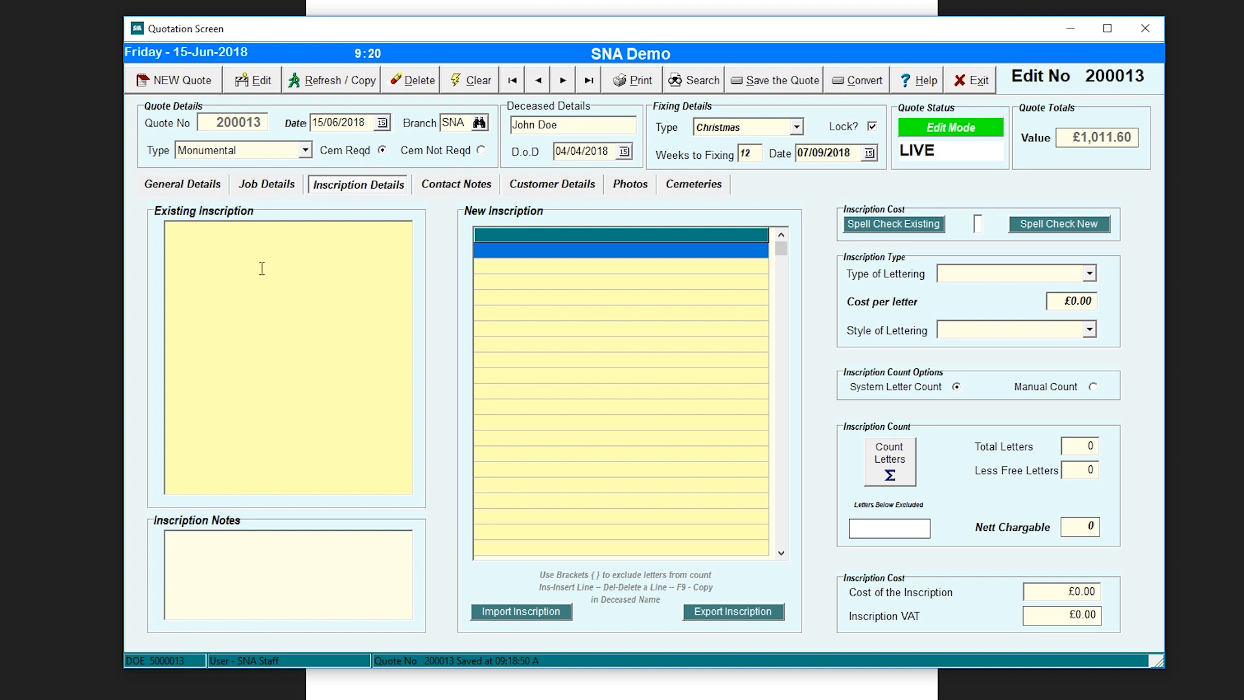
{"action": "left_click", "coordinate": [234, 556]}
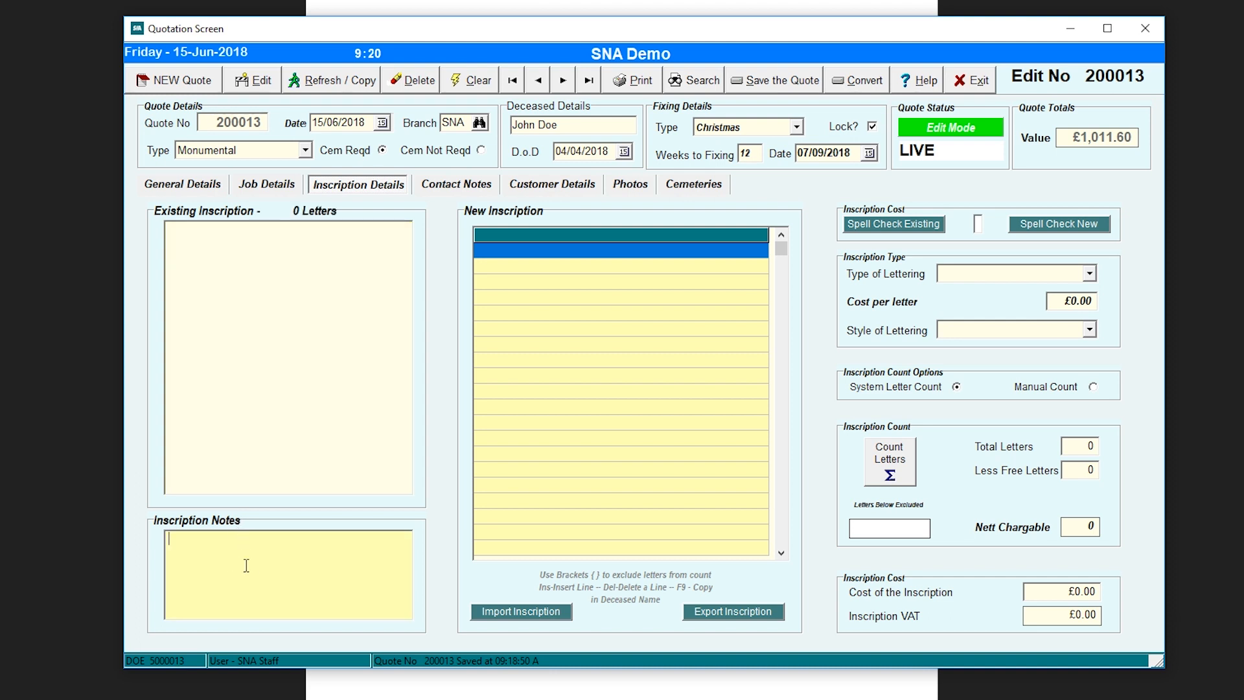
{"action": "left_click", "coordinate": [526, 245]}
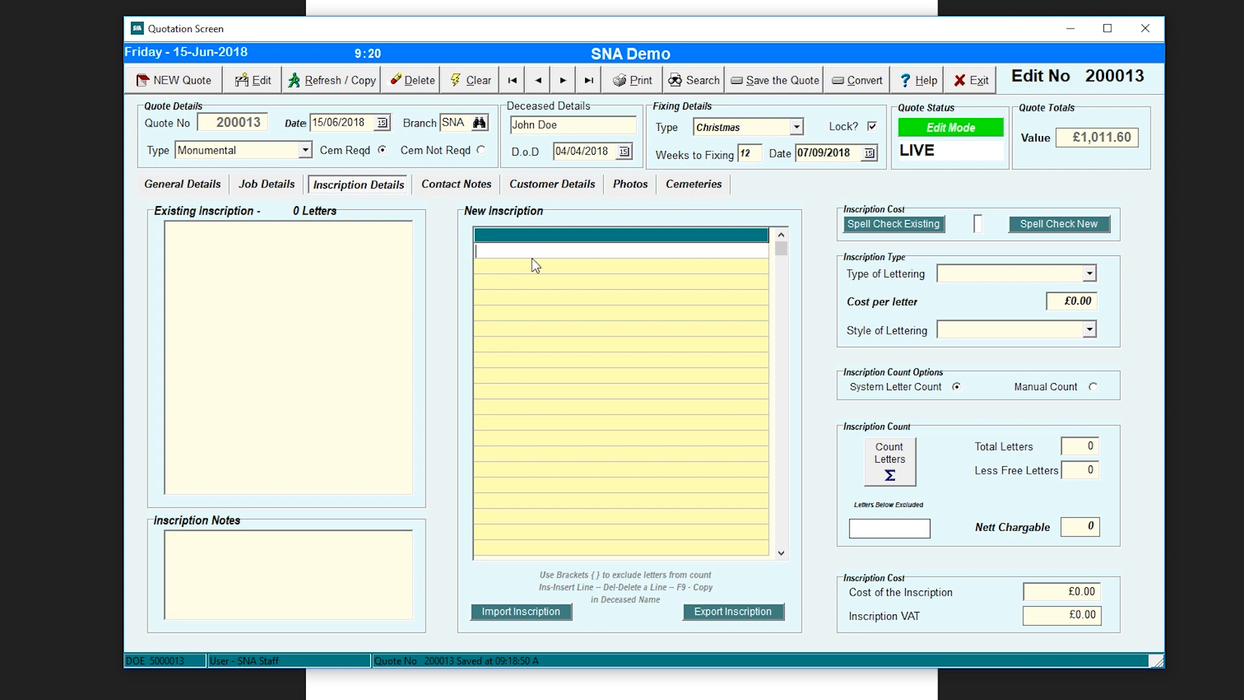
{"action": "type", "text": "In loving memory"}
{"action": "key", "text": "Return"}
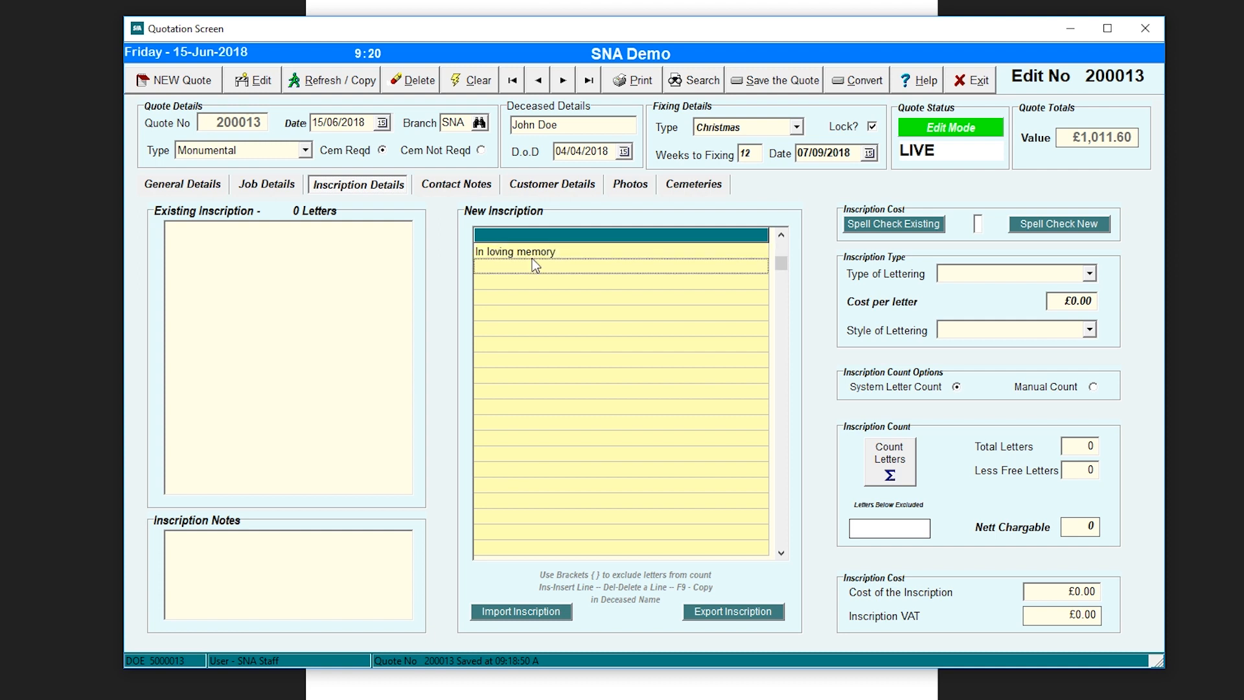
{"action": "type", "text": "of"}
{"action": "key", "text": "Return"}
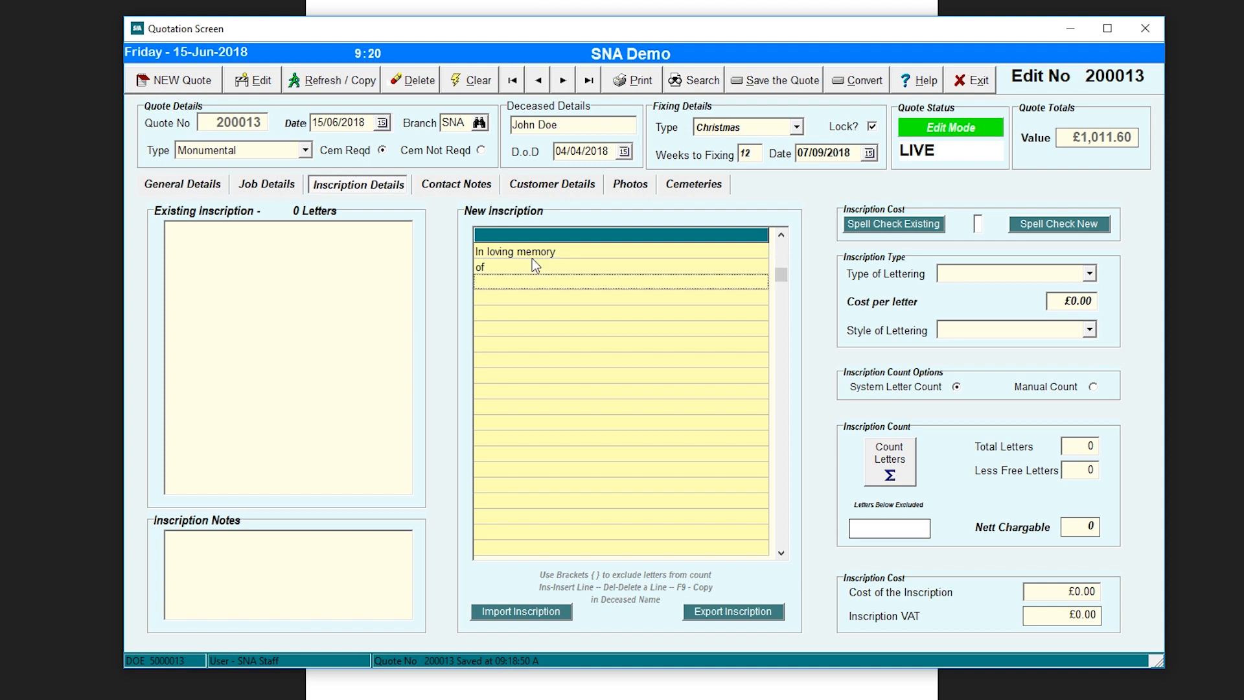
{"action": "key", "text": "F9"}
{"action": "key", "text": "Return"}
{"action": "key", "text": "Return"}
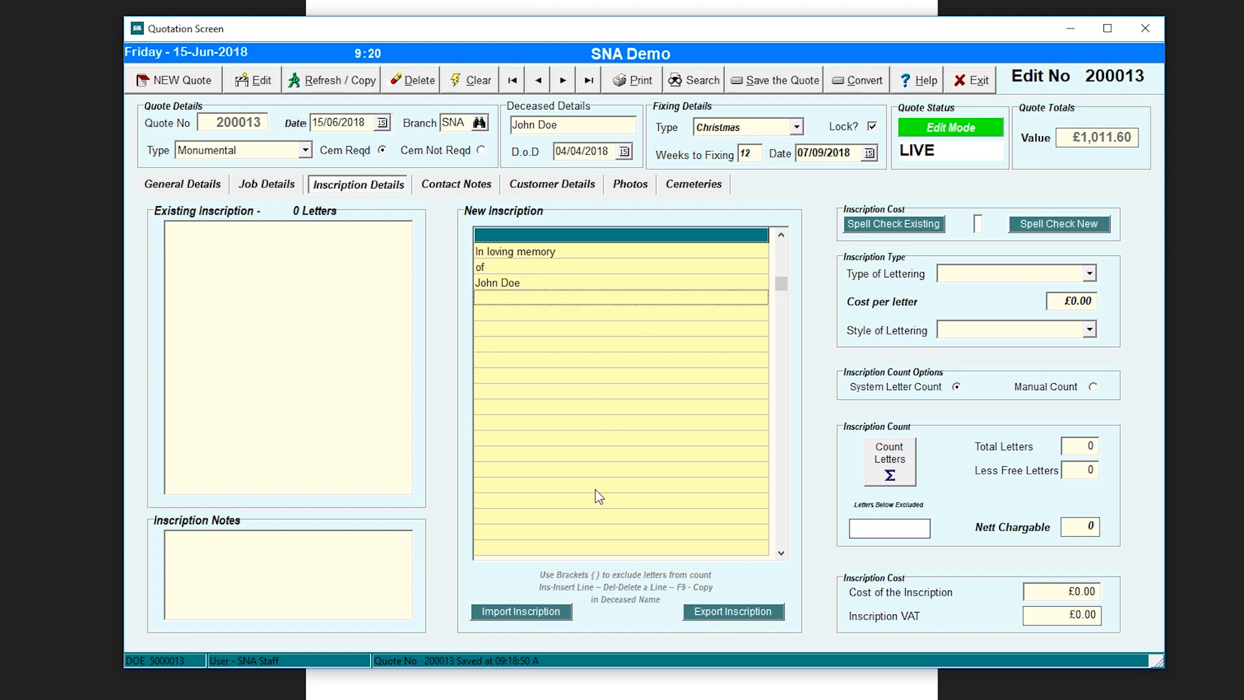
- Import the pasted nine-line inscription ending 'The Lord is My Shepard'
{"action": "left_click", "coordinate": [524, 613]}
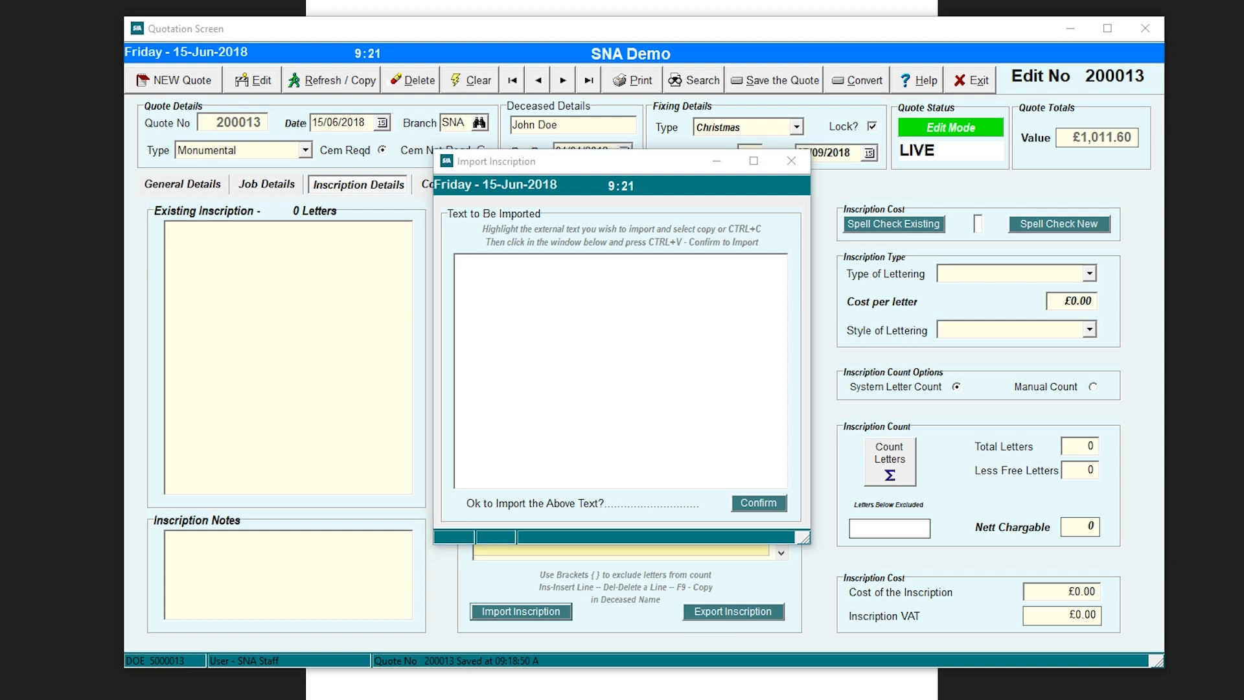
{"action": "left_click", "coordinate": [481, 268]}
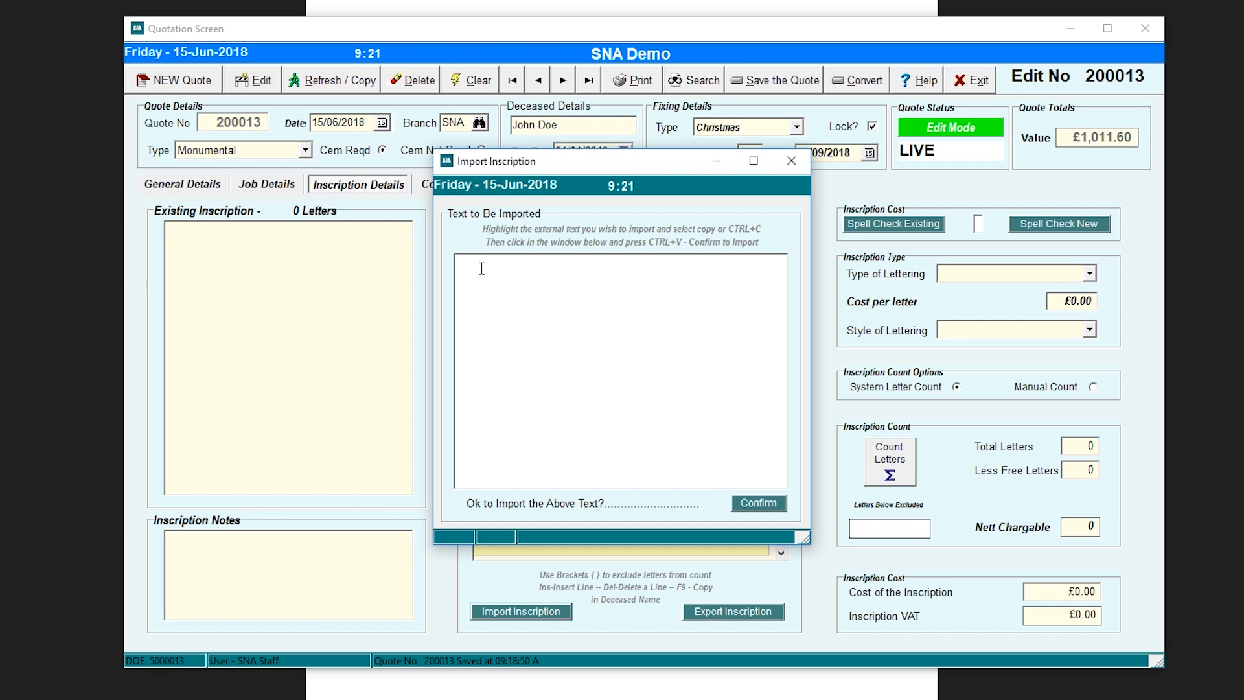
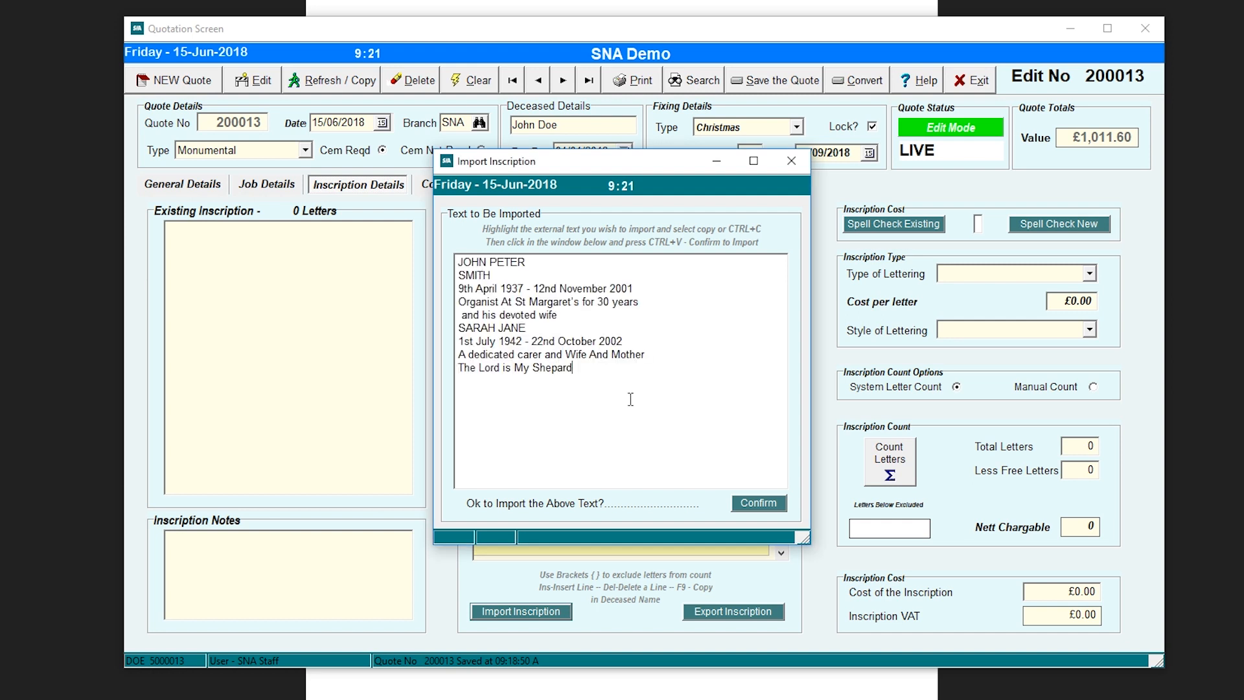
{"action": "left_click", "coordinate": [764, 503]}
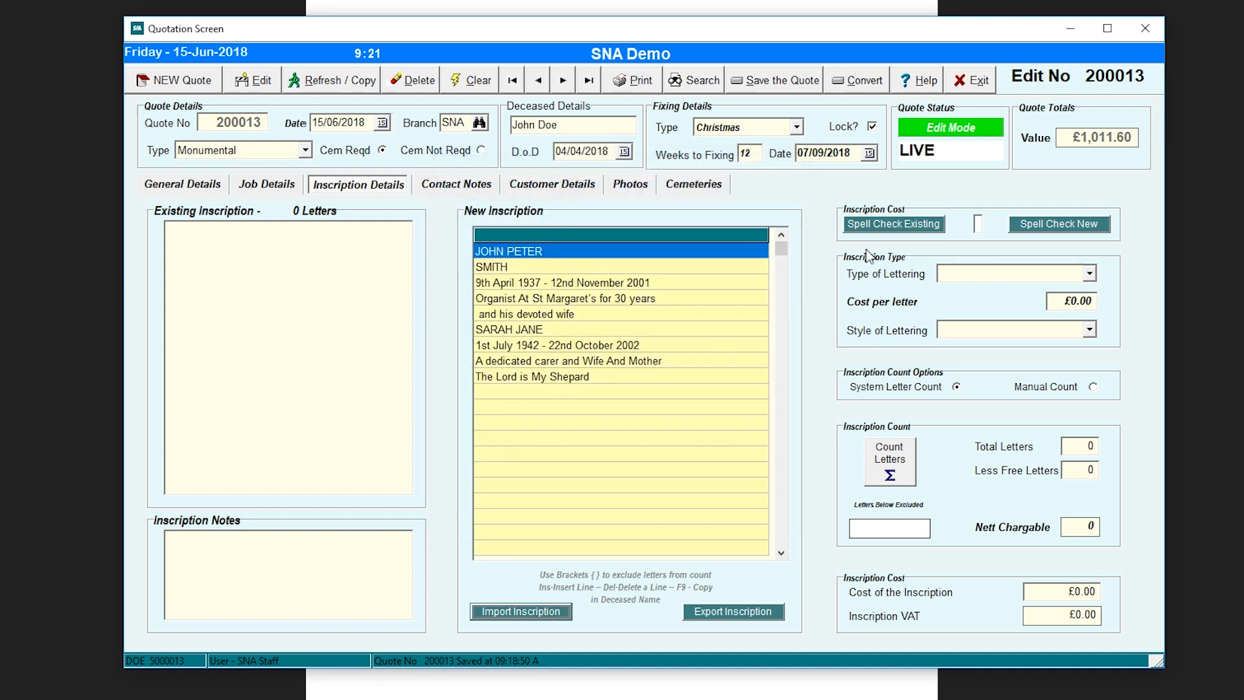
- Set Gold Leaf lettering at £4.25 per letter in Times Roman and count letters for a £1,914.30 total
{"action": "left_click", "coordinate": [1088, 273]}
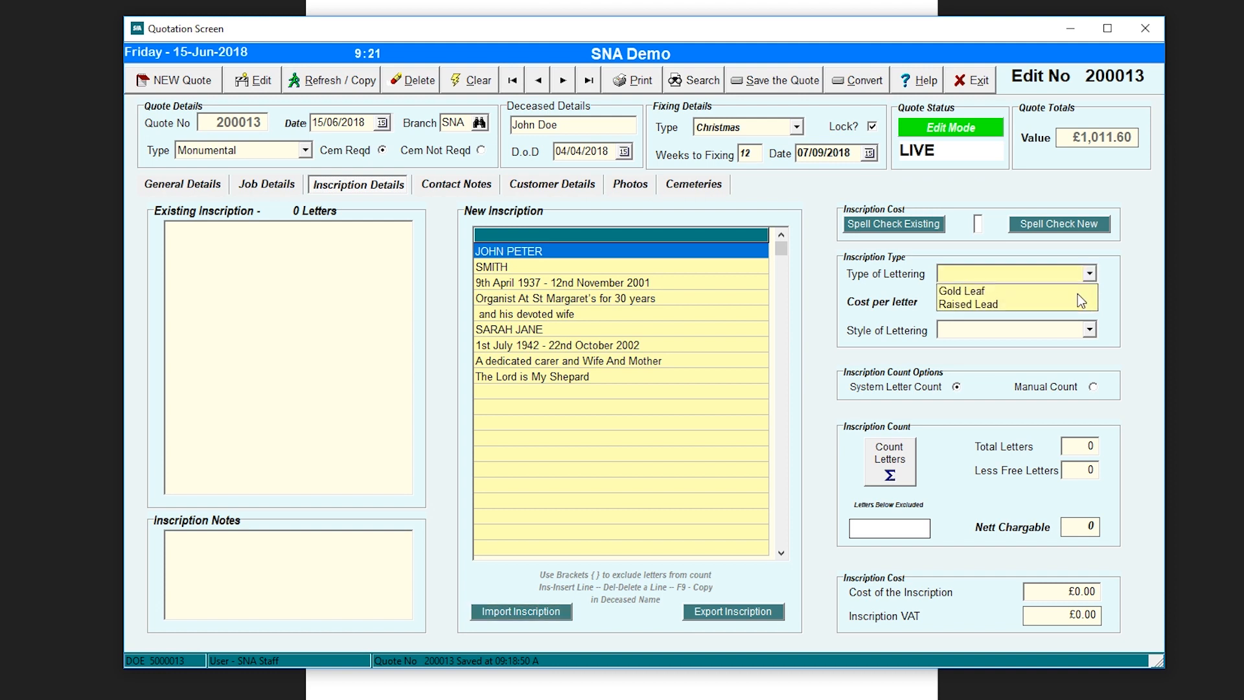
{"action": "left_click", "coordinate": [988, 293]}
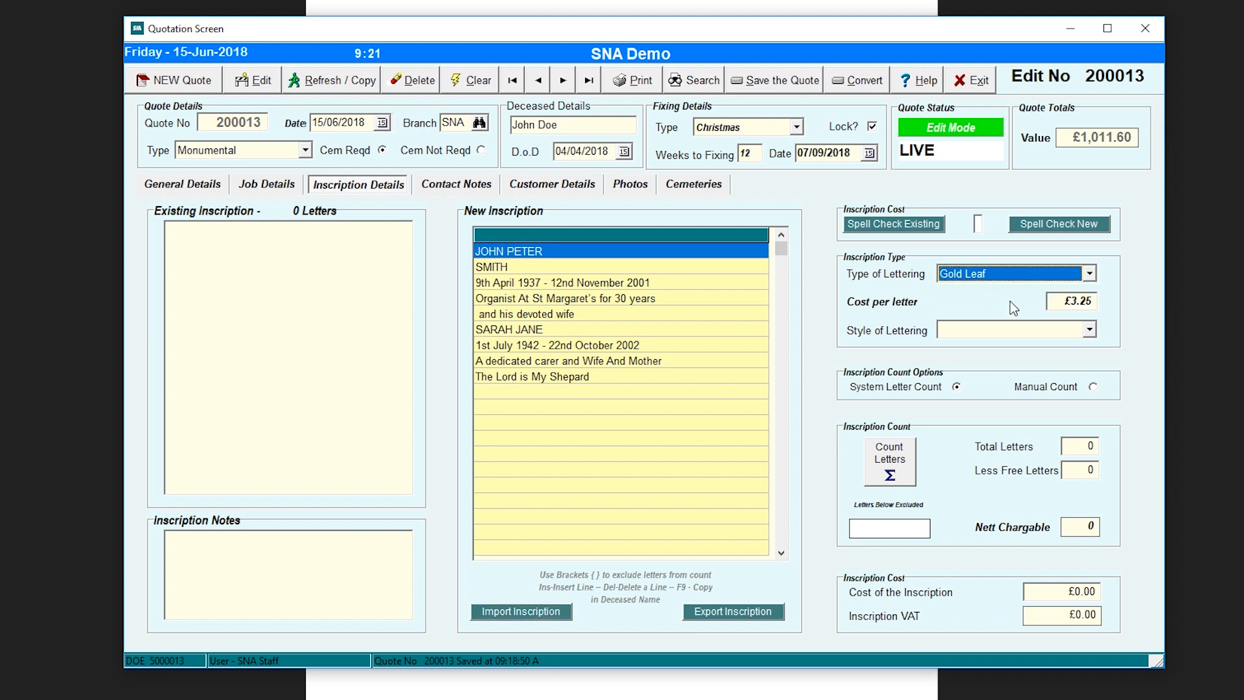
{"action": "left_click", "coordinate": [1091, 303]}
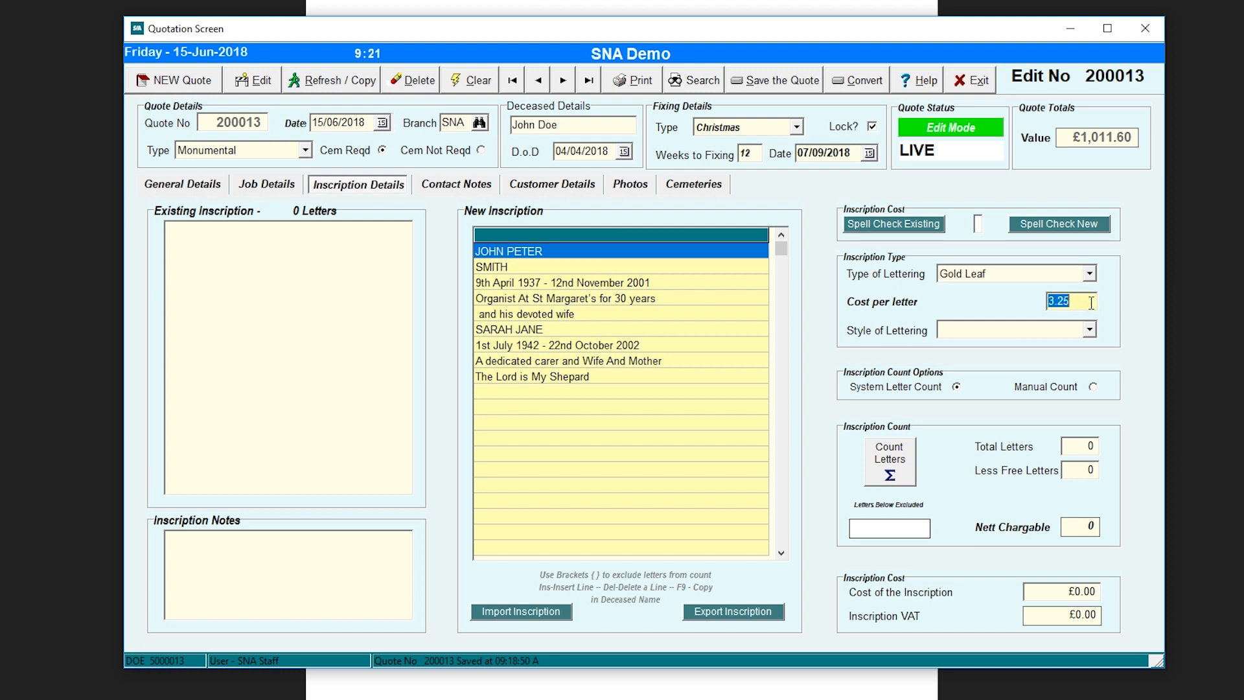
{"action": "mouse_move", "coordinate": [1059, 303]}
{"action": "left_mouse_down"}
{"action": "mouse_move", "coordinate": [1080, 303]}
{"action": "mouse_move", "coordinate": [1056, 303]}
{"action": "left_mouse_up"}
{"action": "type", "text": "4"}
{"action": "left_click", "coordinate": [1088, 329]}
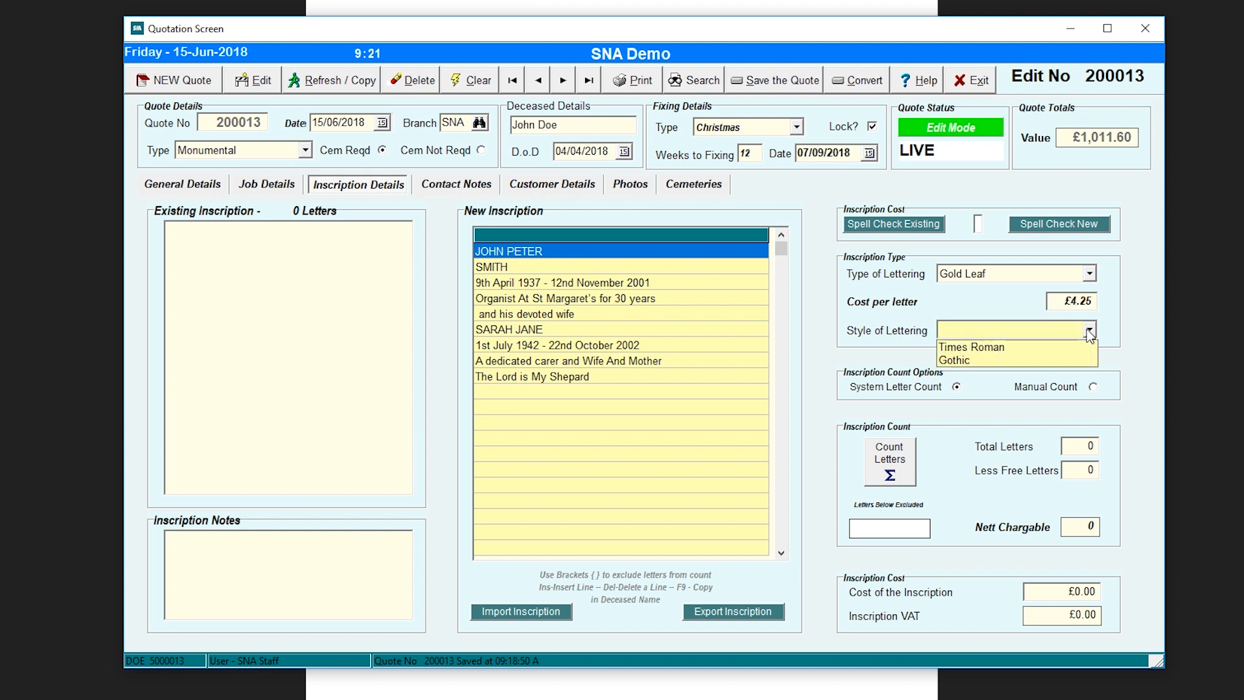
{"action": "left_click", "coordinate": [1001, 350]}
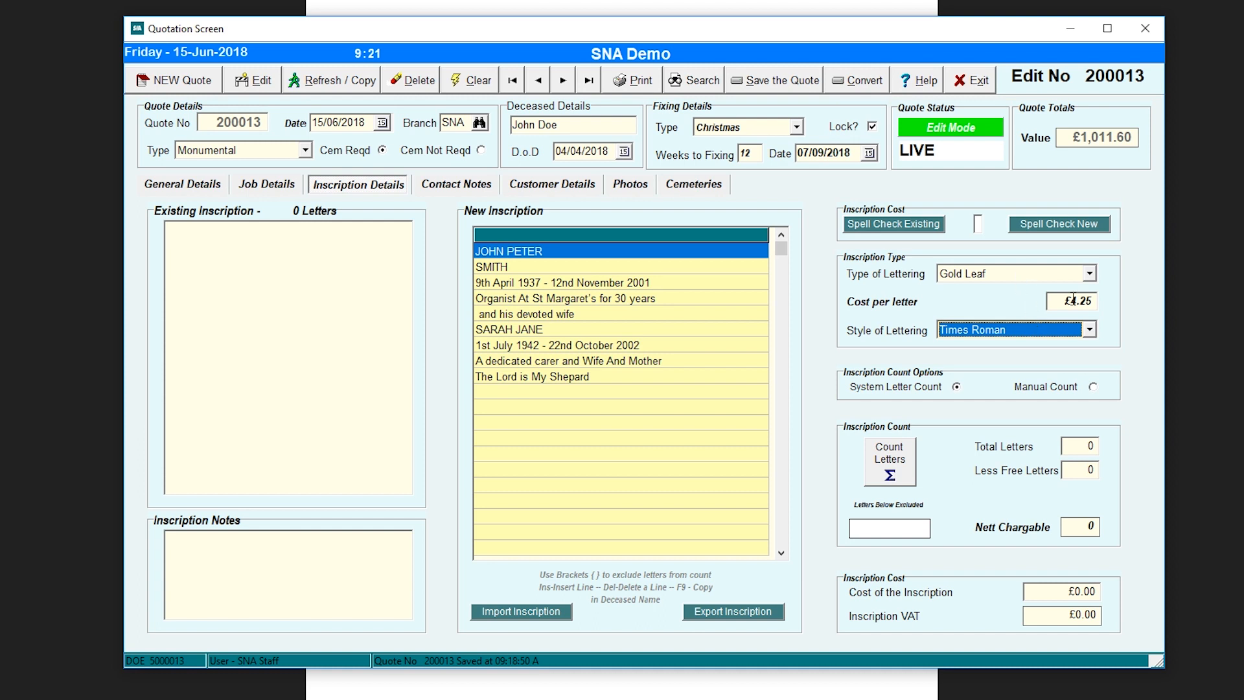
{"action": "left_click", "coordinate": [903, 476]}
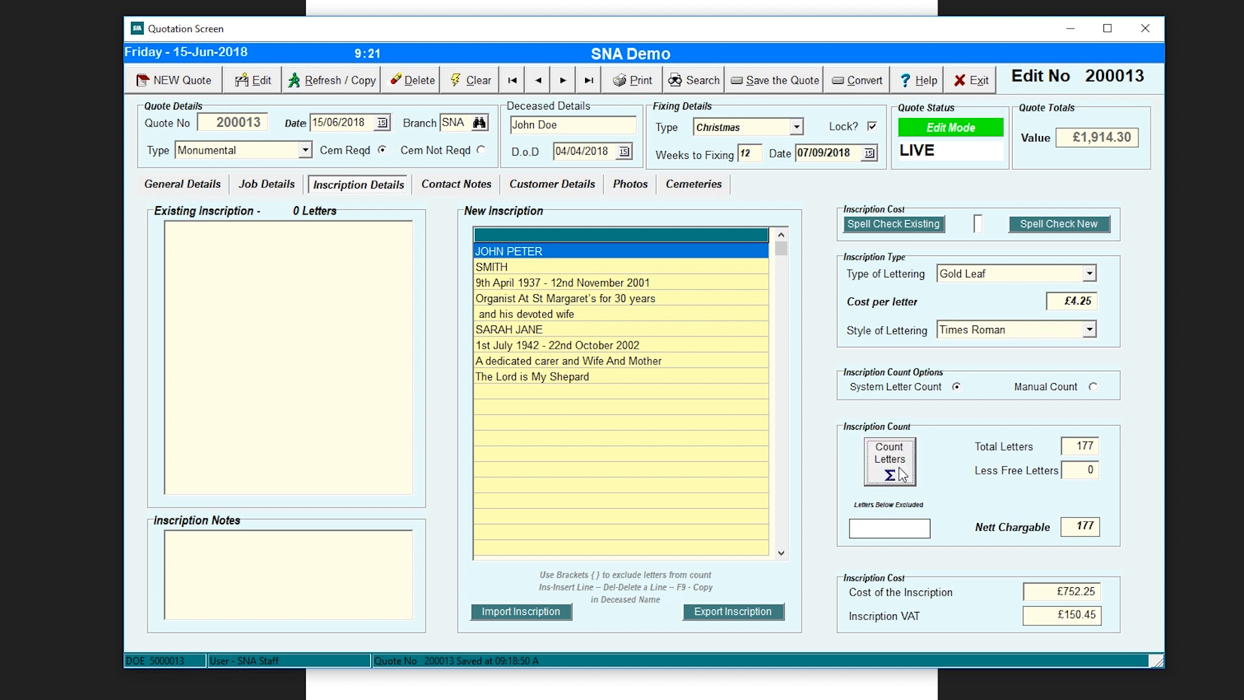
{"action": "left_click", "coordinate": [1087, 475]}
- Export the inscription as an RTF document, save the quote, and open Contact Notes
{"action": "left_click", "coordinate": [738, 611]}
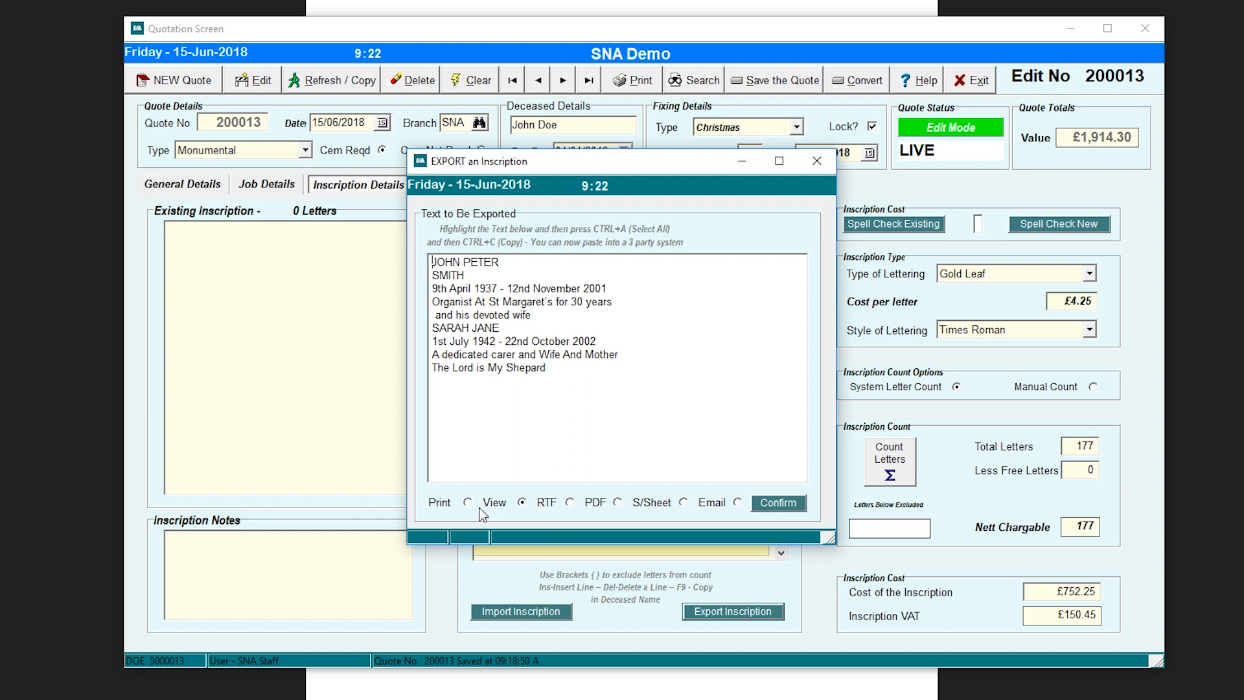
{"action": "left_click", "coordinate": [777, 504]}
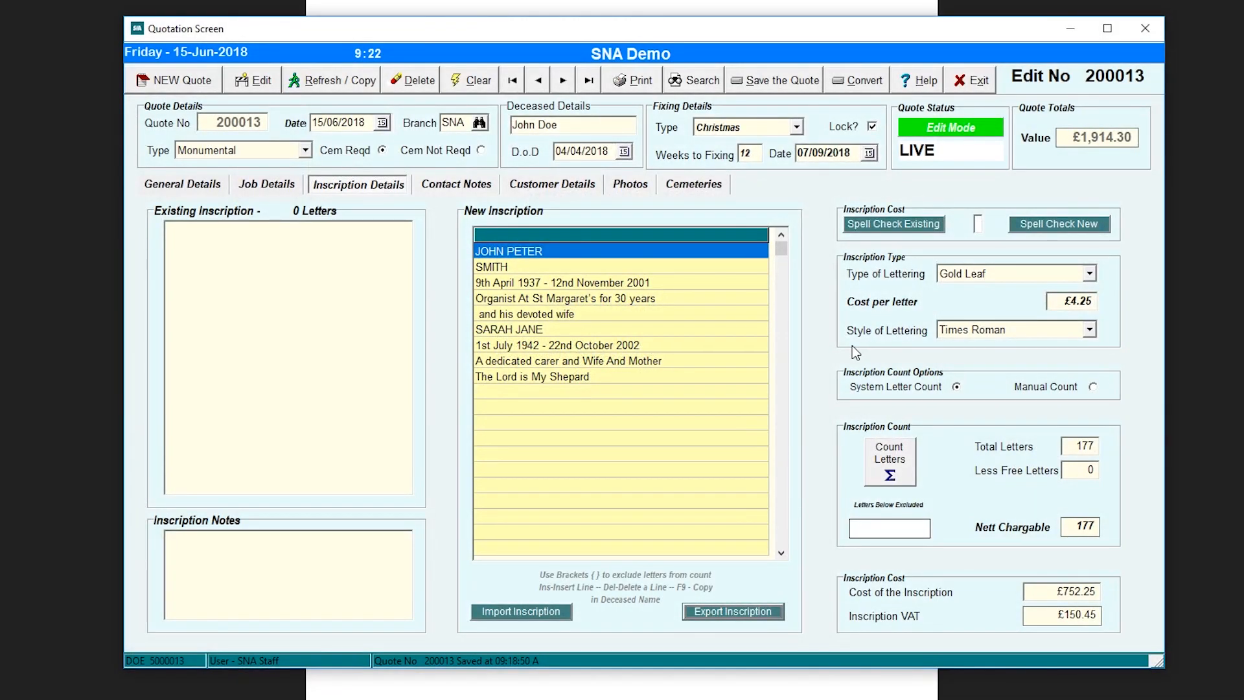
{"action": "left_click", "coordinate": [808, 85]}
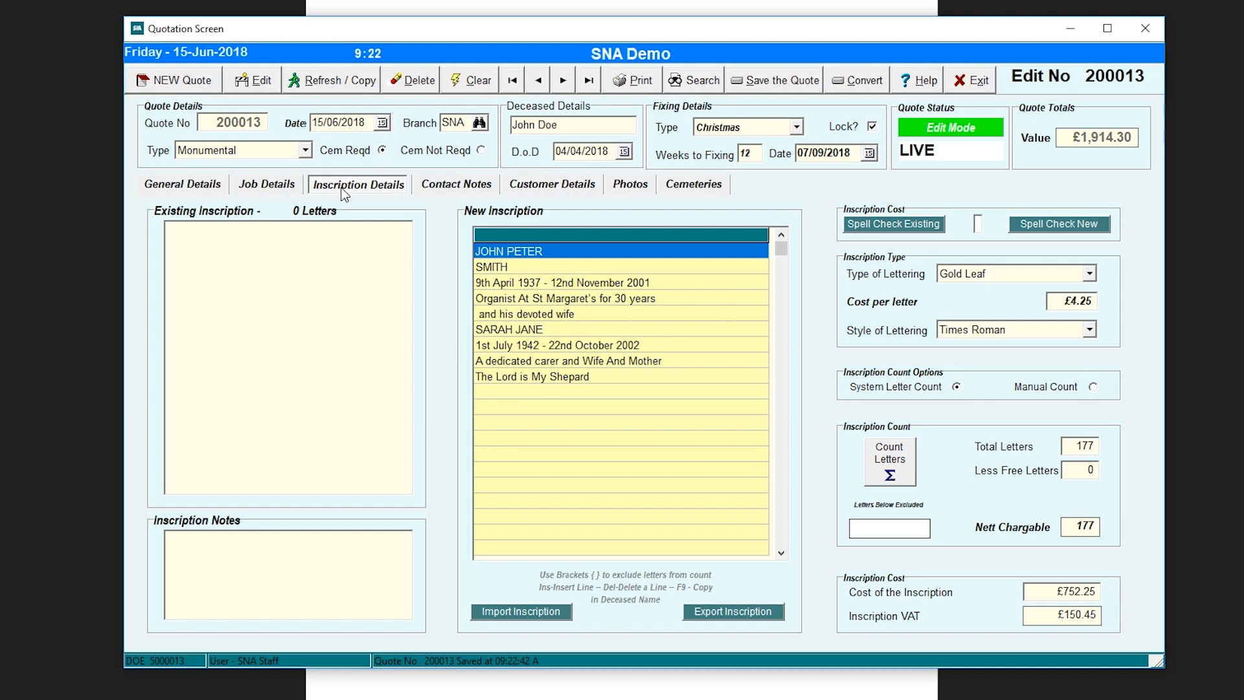
{"action": "left_click", "coordinate": [477, 185]}
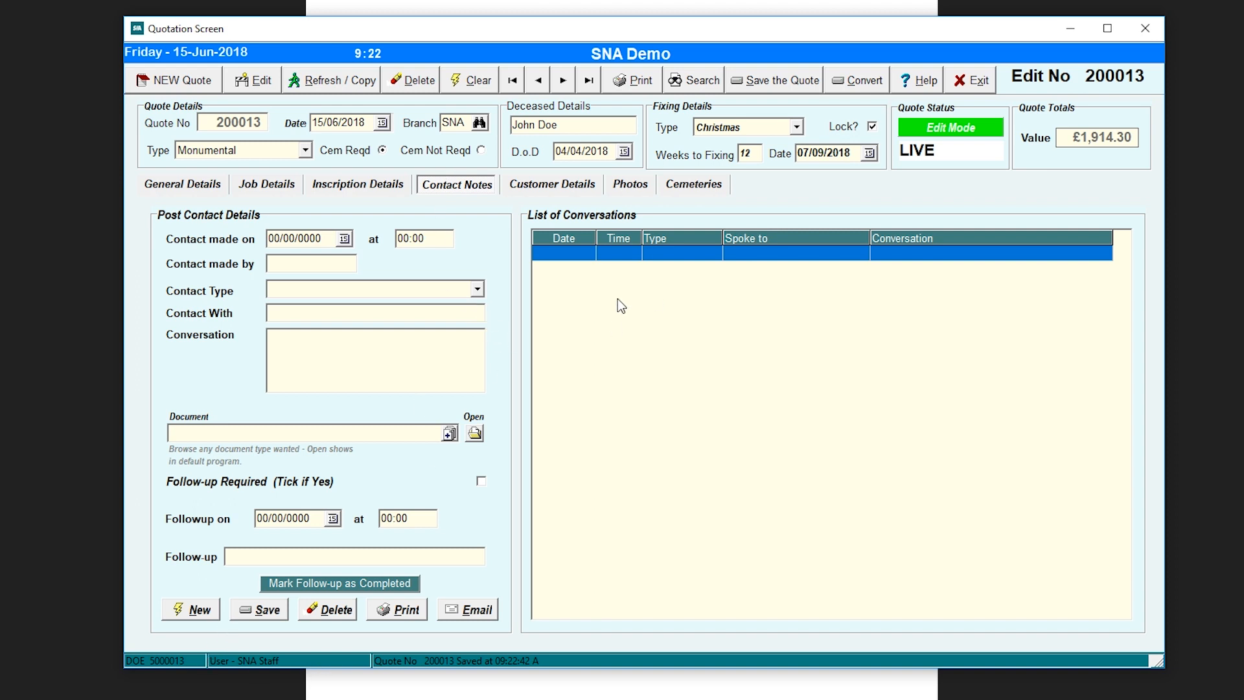
- Start a new conversation record, entering who made contact and choosing Phone Conversation as the type
{"action": "left_click", "coordinate": [209, 615]}
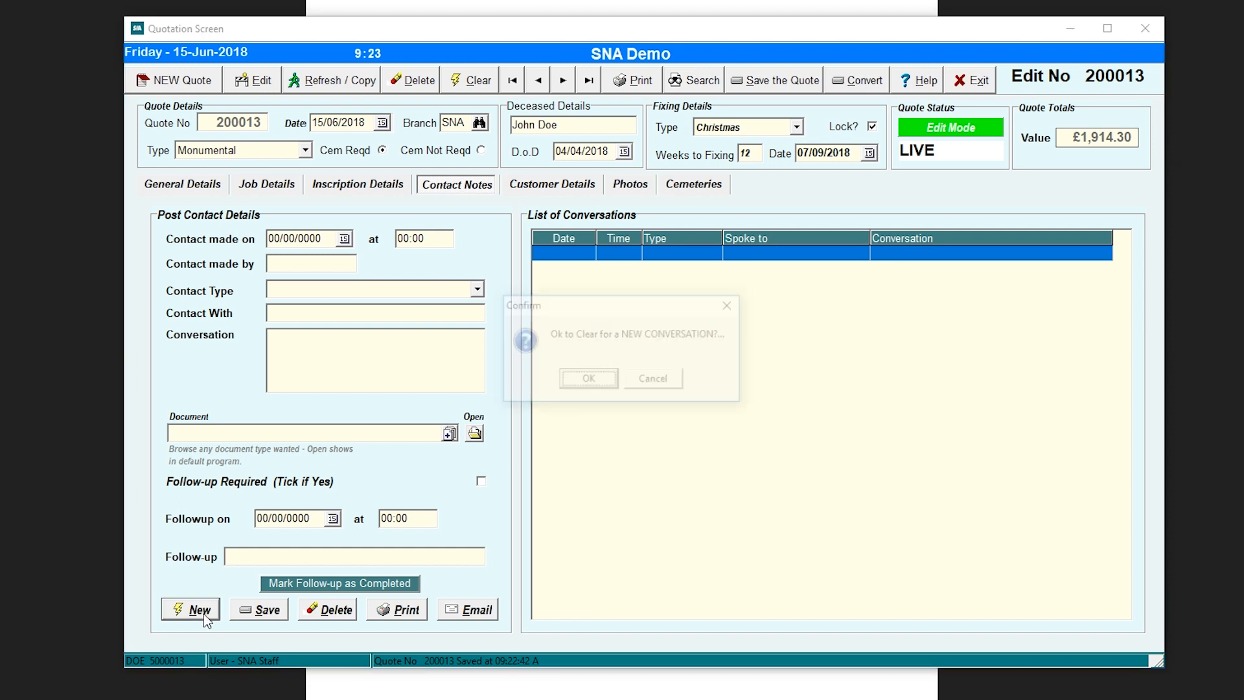
{"action": "left_click", "coordinate": [589, 382]}
{"action": "key", "text": "Tab"}
{"action": "key", "text": "Tab"}
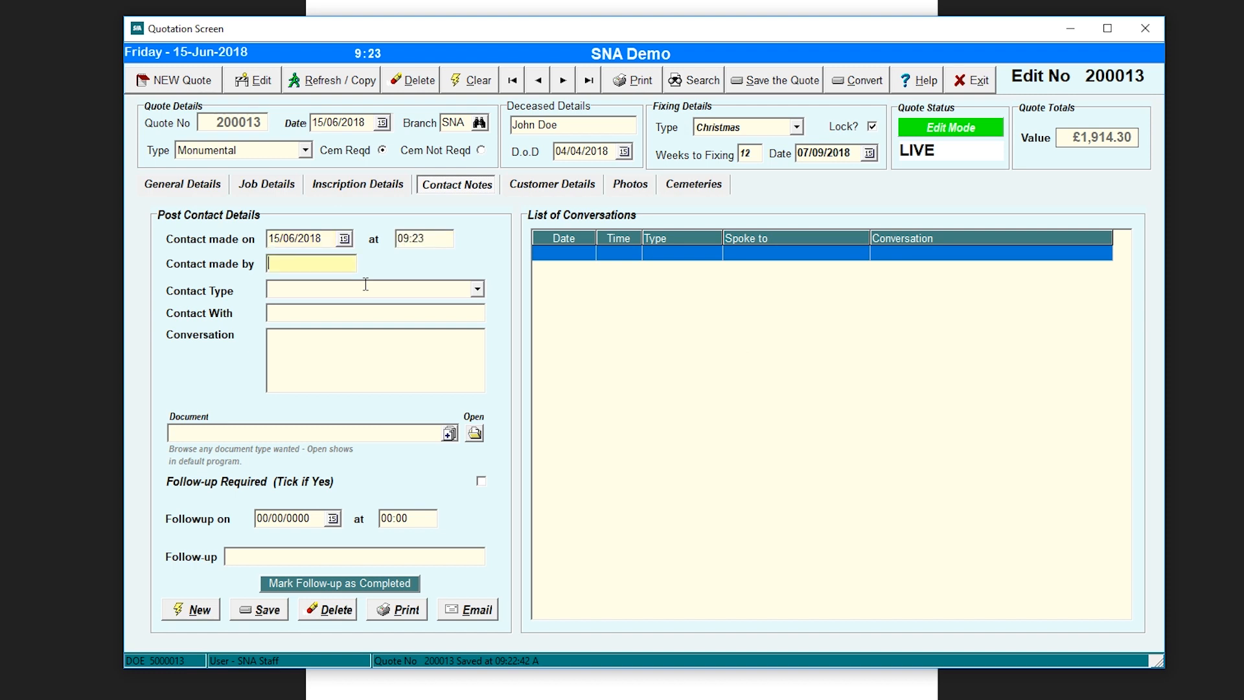
{"action": "type", "text": "SIMON"}
{"action": "key", "text": "Tab"}
{"action": "left_click", "coordinate": [478, 289]}
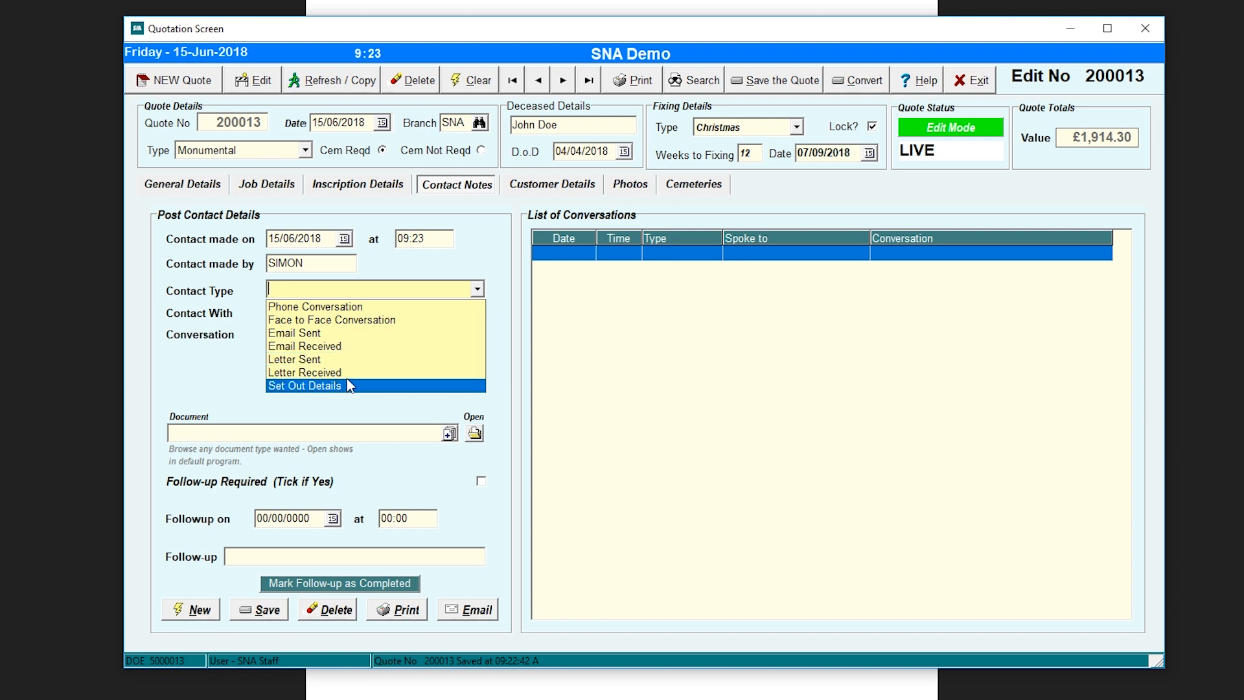
{"action": "left_click", "coordinate": [351, 307]}
- Enter the person contacted and the note 'Discussed the various options', save it, and view Customer Details
{"action": "left_click", "coordinate": [316, 320]}
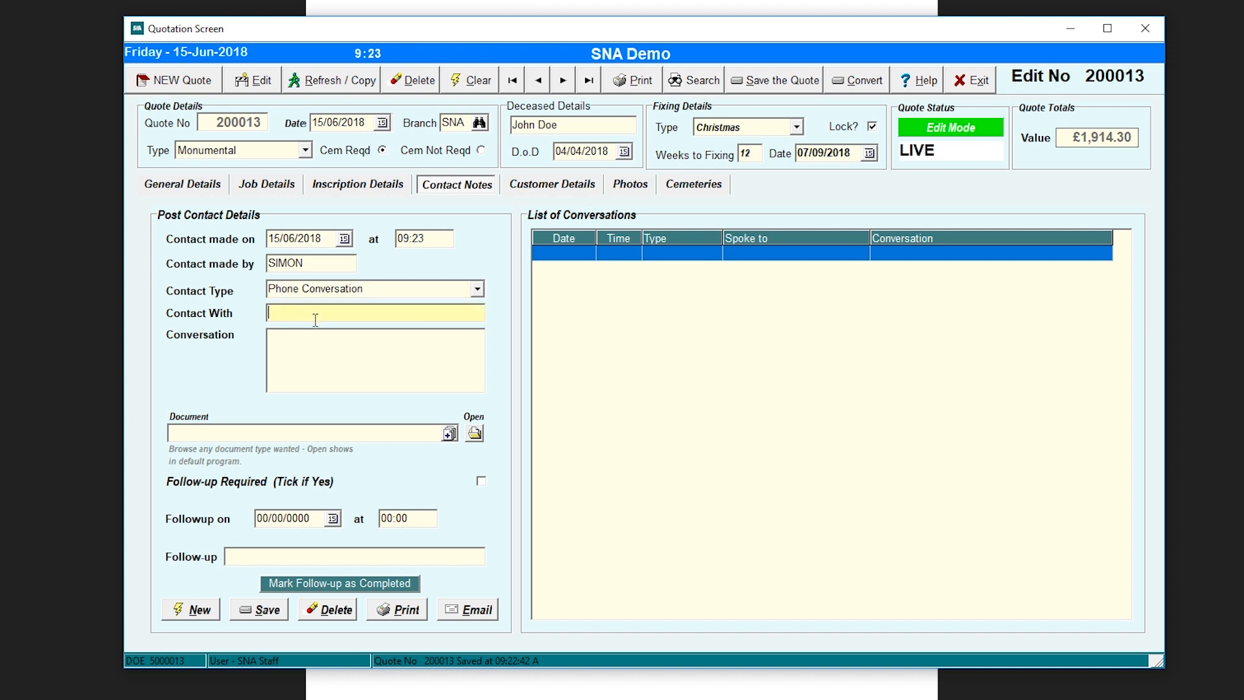
{"action": "type", "text": "Jane"}
{"action": "type", "text": "Discus"}
{"action": "type", "text": "sed the va"}
{"action": "type", "text": "rious opti"}
{"action": "type", "text": "ons"}
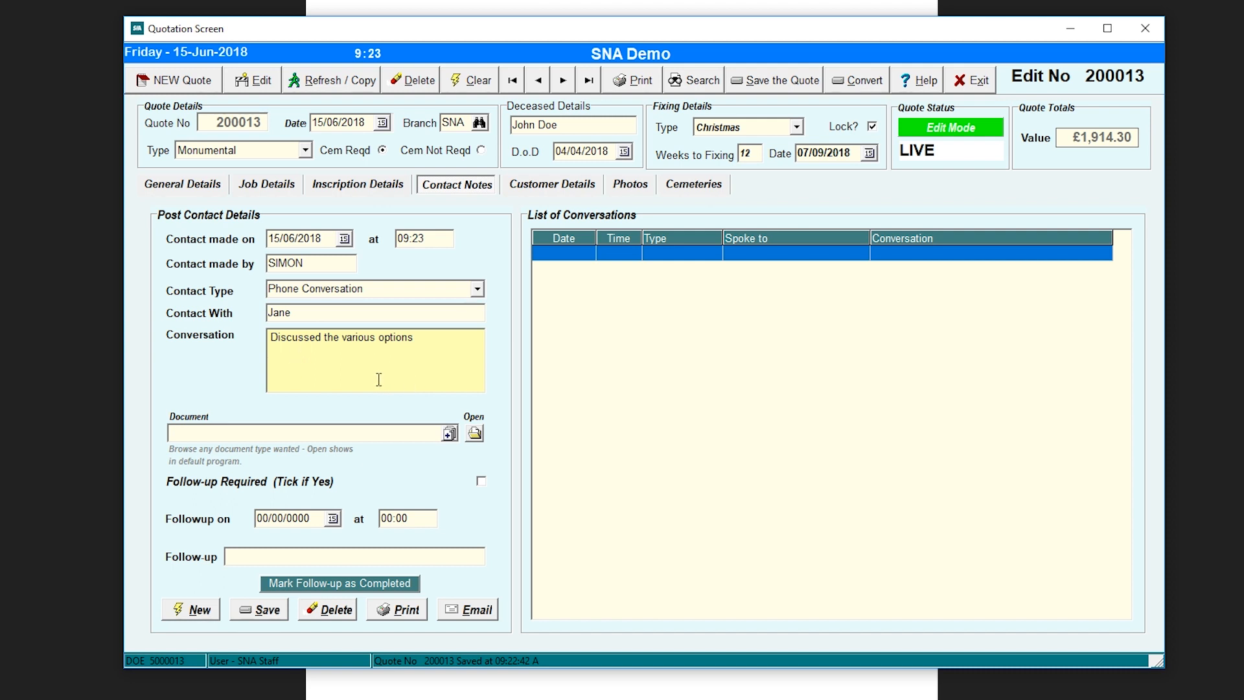
{"action": "key", "text": "Return"}
{"action": "left_click", "coordinate": [268, 619]}
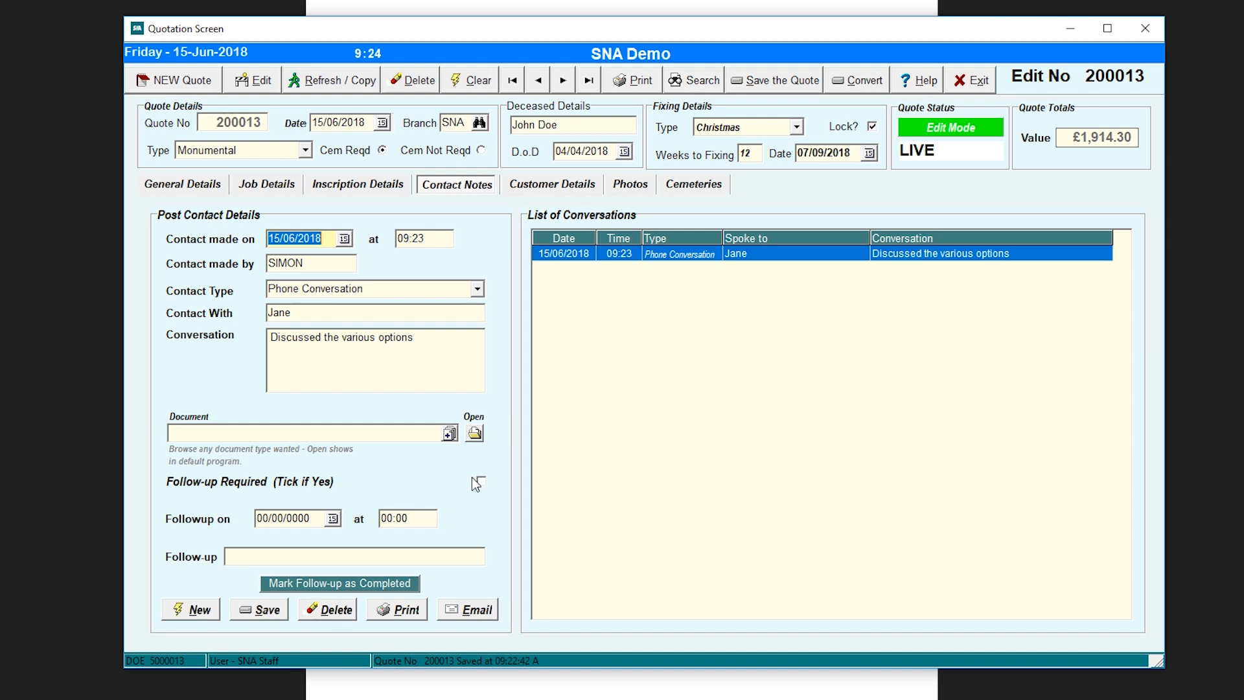
{"action": "left_click", "coordinate": [571, 183]}
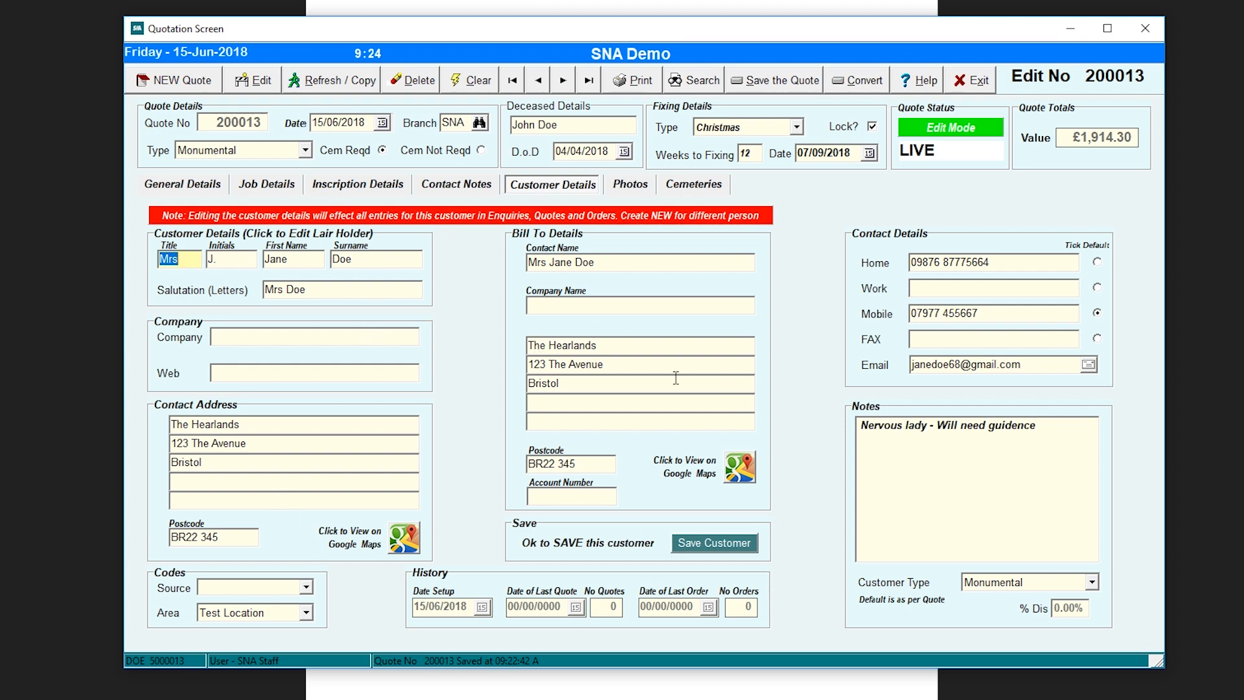
{"action": "left_click", "coordinate": [403, 543]}
- On the Photos page, head a new photo 'Current Memorial' and select Photos\GS1.jpg as its file
{"action": "left_click", "coordinate": [625, 185]}
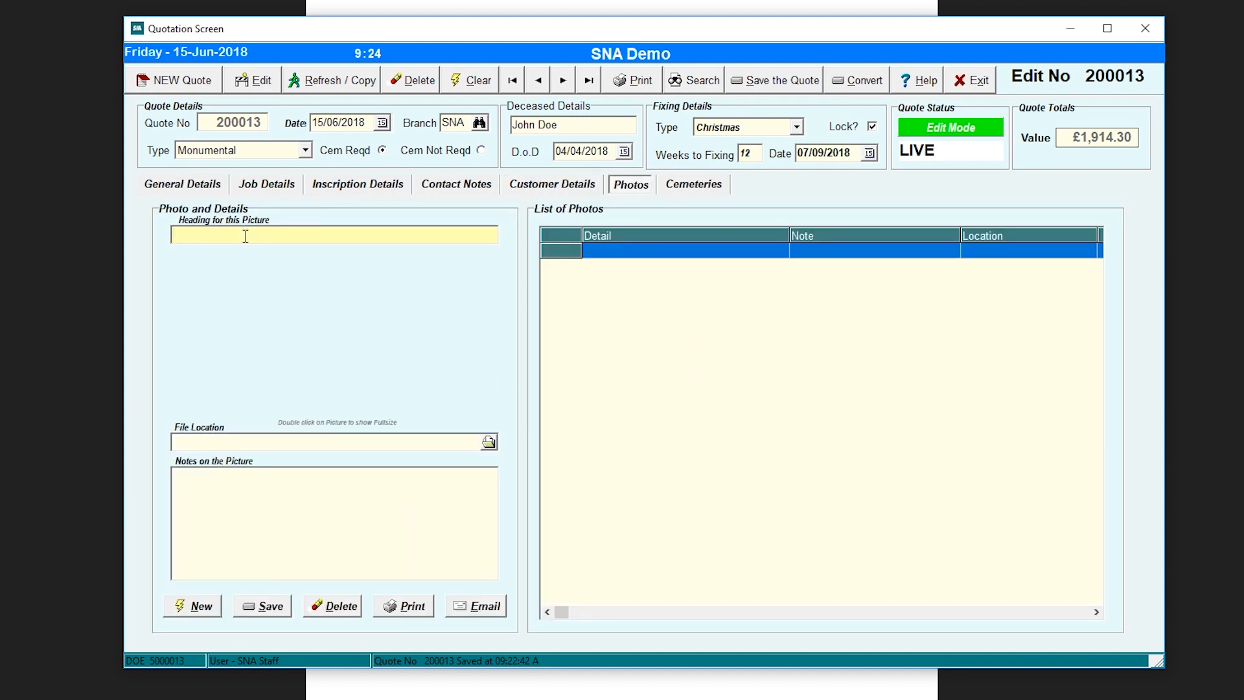
{"action": "type", "text": "Current Memorial"}
{"action": "left_click", "coordinate": [485, 442]}
{"action": "left_click", "coordinate": [487, 443]}
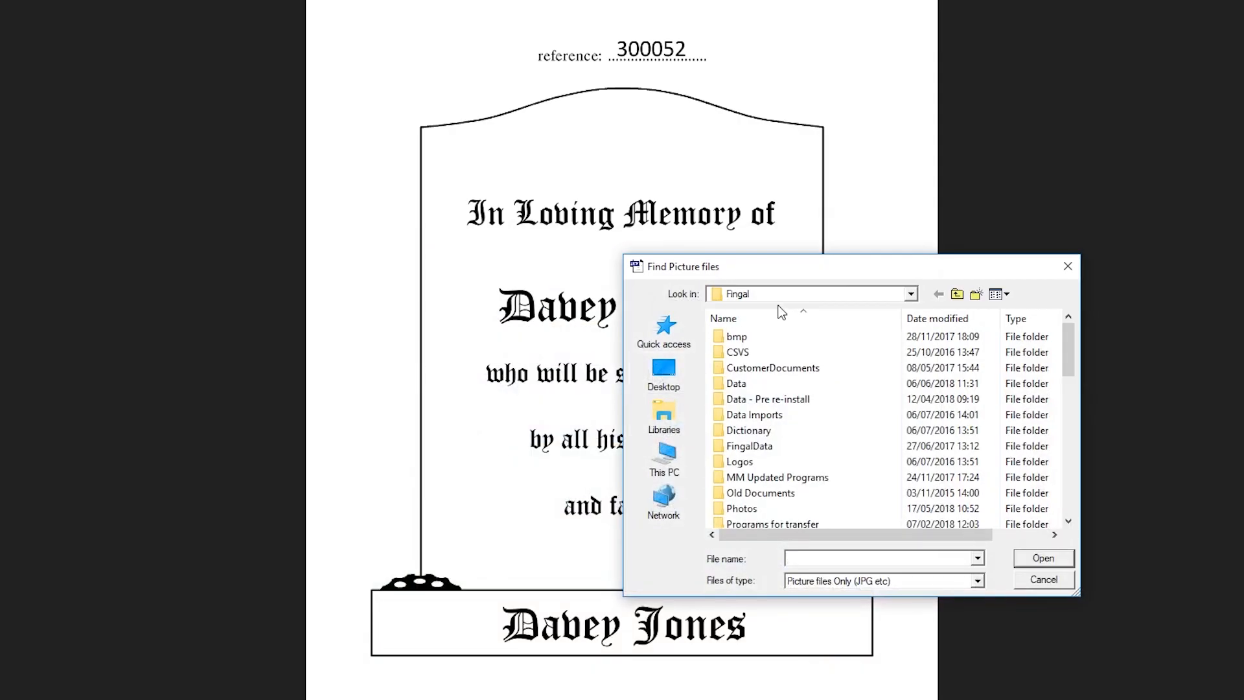
{"action": "double_click", "coordinate": [757, 509]}
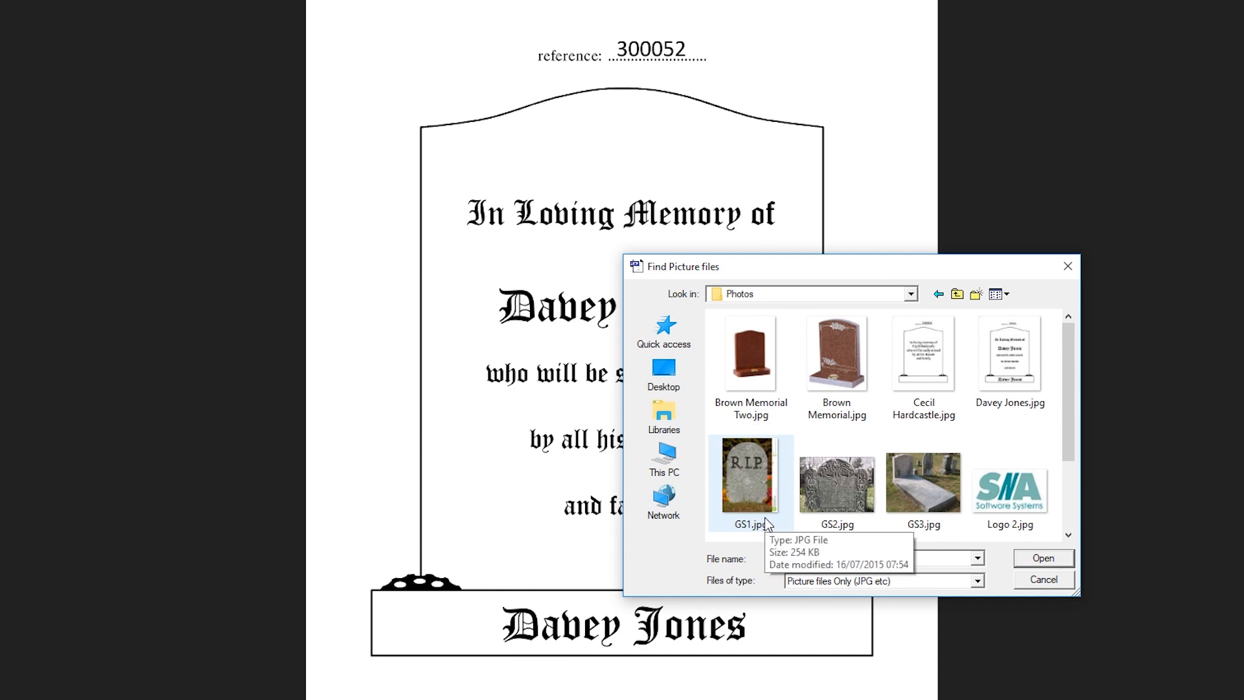
{"action": "double_click", "coordinate": [749, 480]}
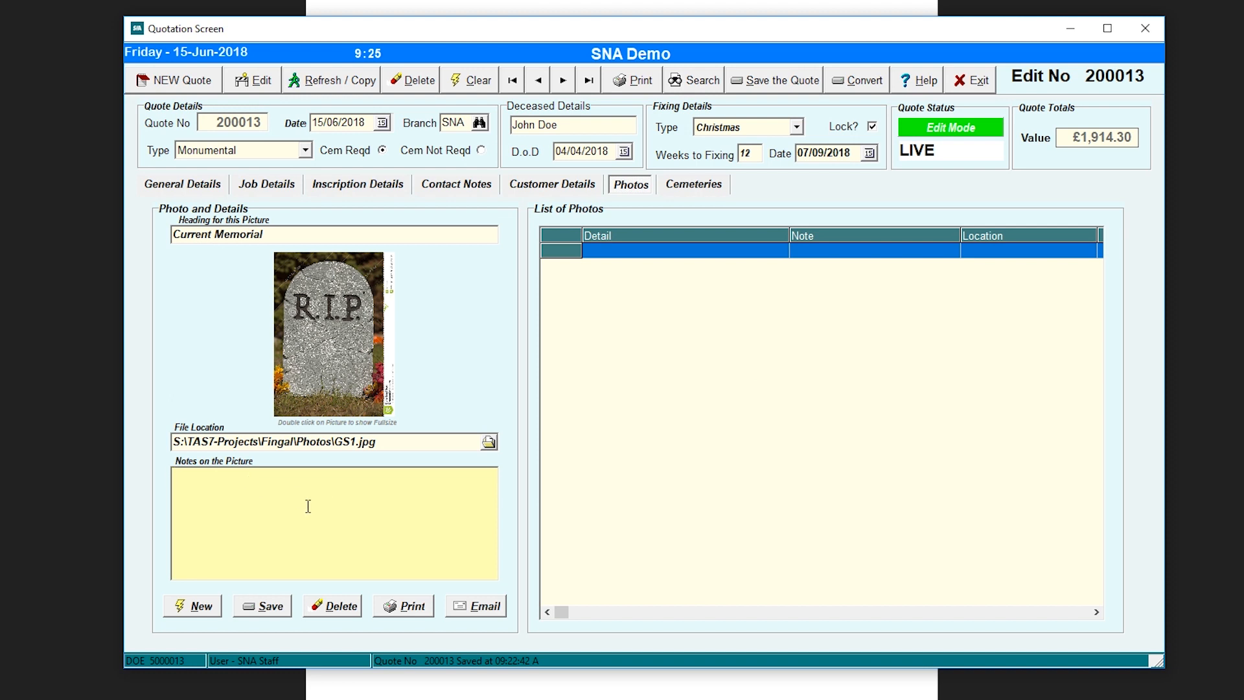
- Save the GS1.jpg photo to the quote, view it full size and preview its printout
{"action": "left_click", "coordinate": [264, 609]}
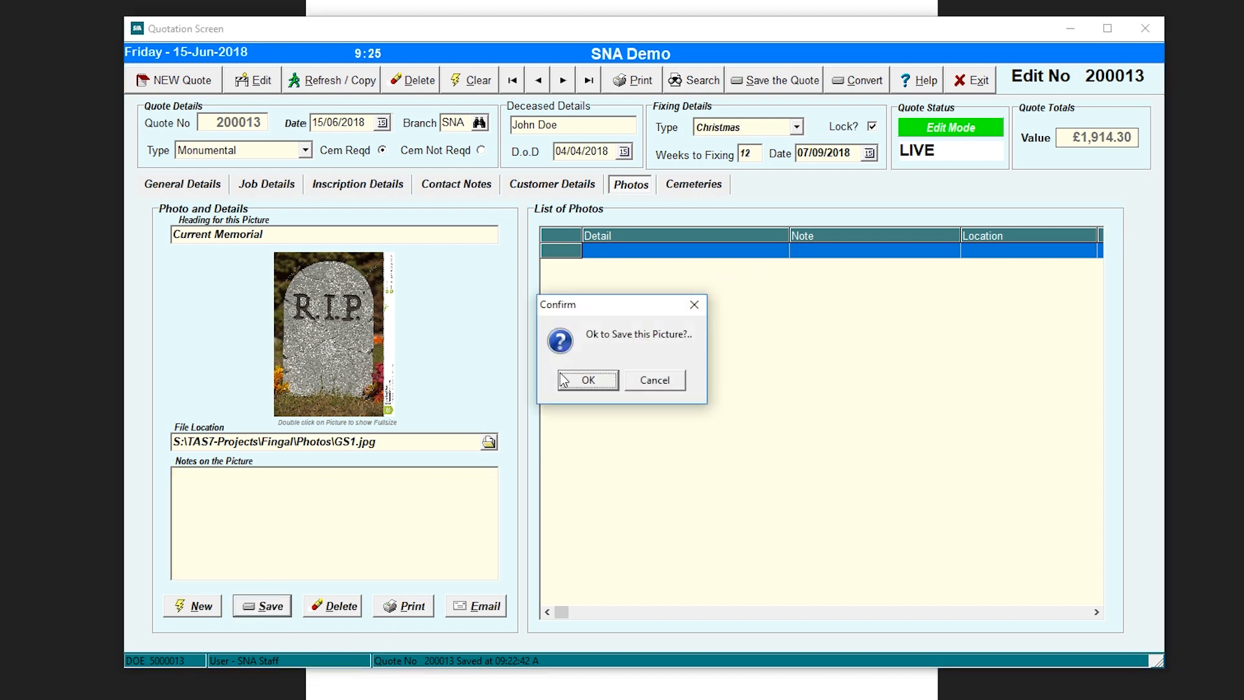
{"action": "left_click", "coordinate": [575, 378]}
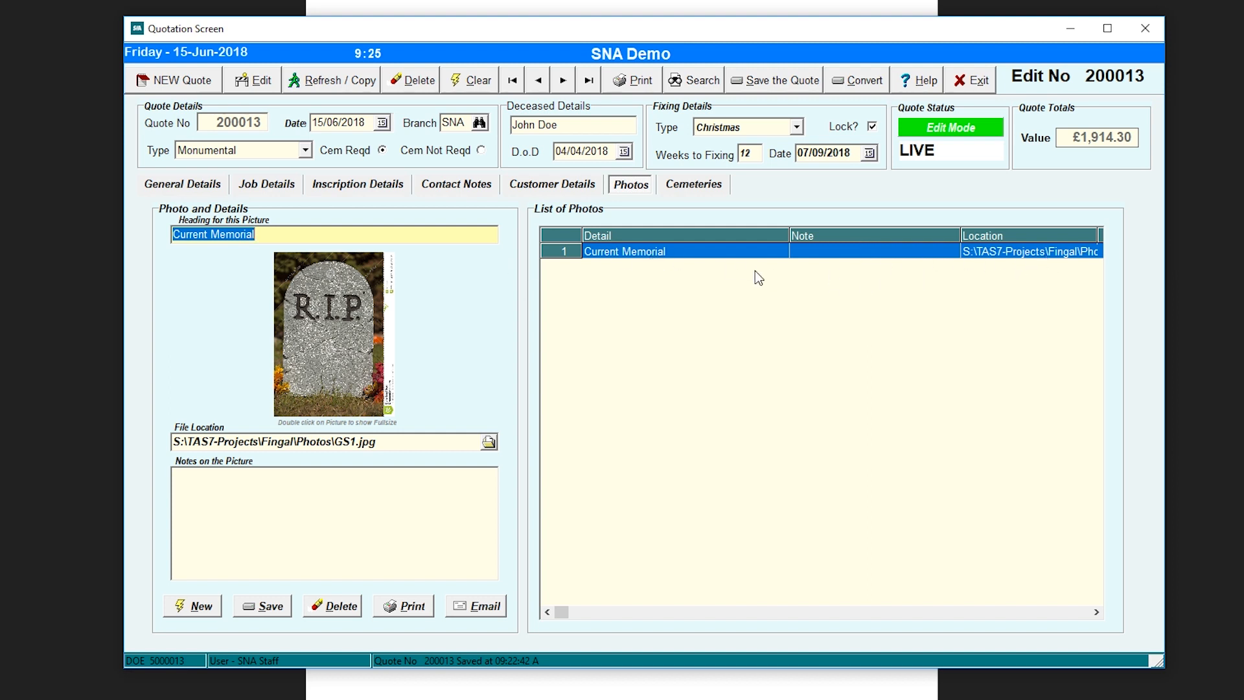
{"action": "double_click", "coordinate": [332, 362]}
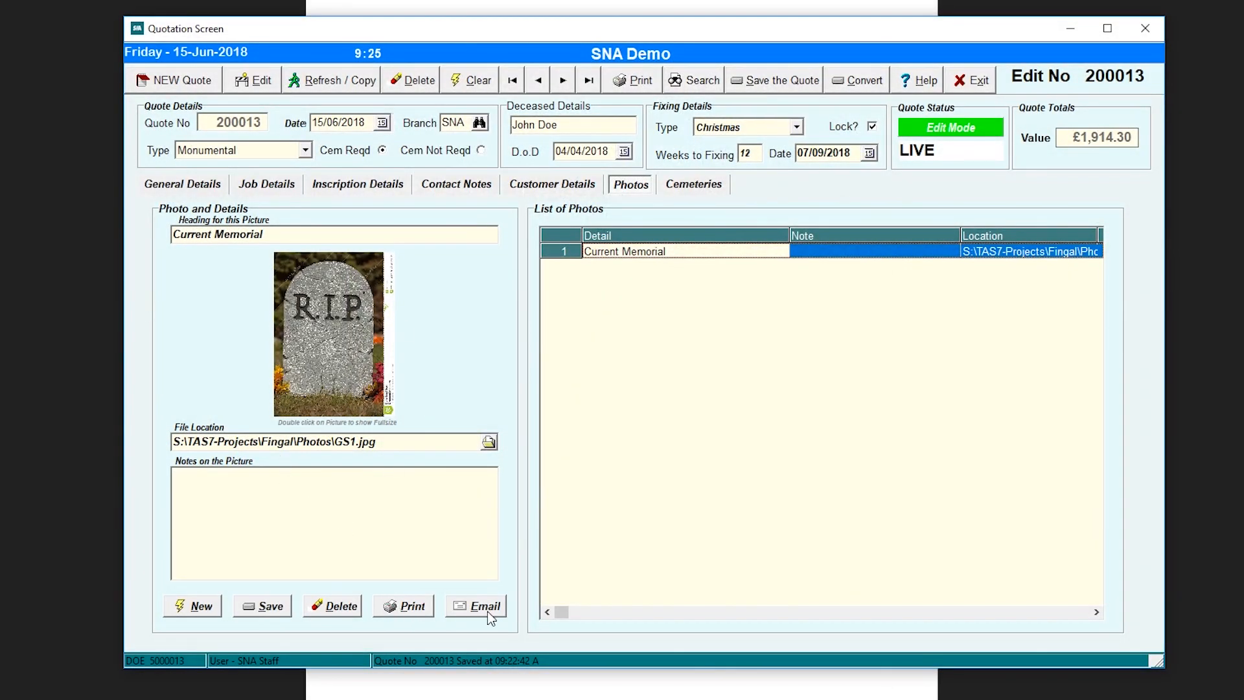
{"action": "left_click", "coordinate": [408, 606]}
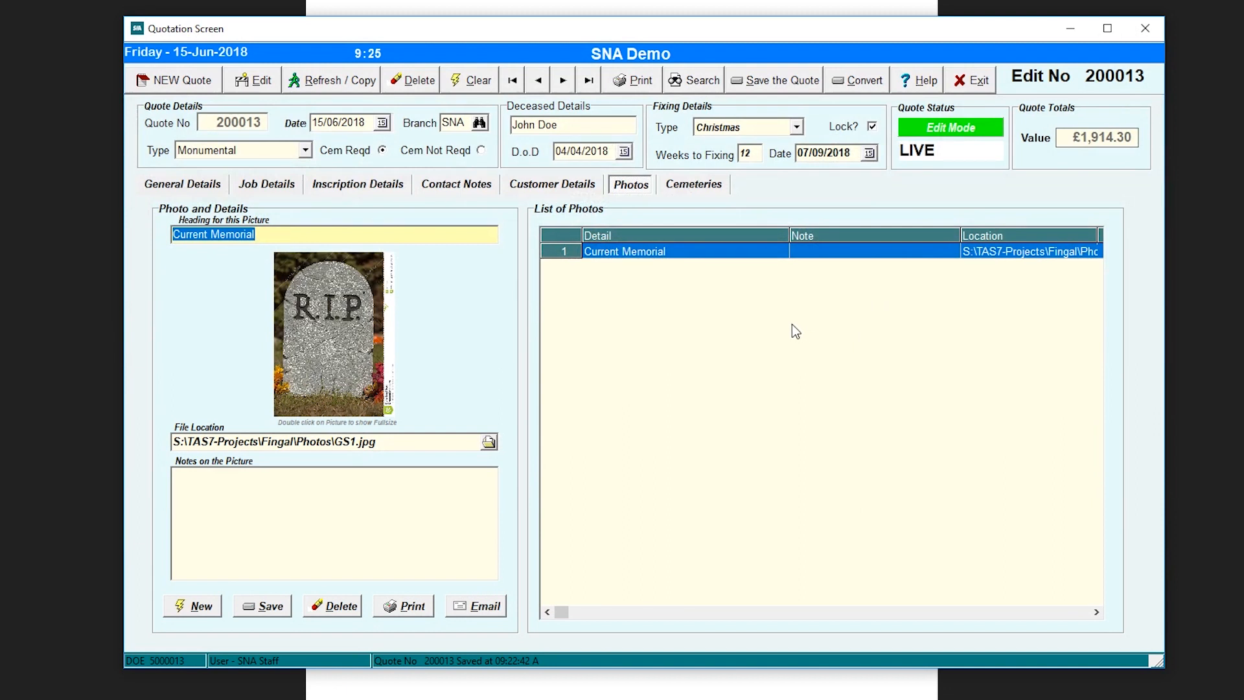
- Show the Balgriffin Cemetery page, check its location on Google Maps and start its Fixing Notes
{"action": "left_click", "coordinate": [695, 185]}
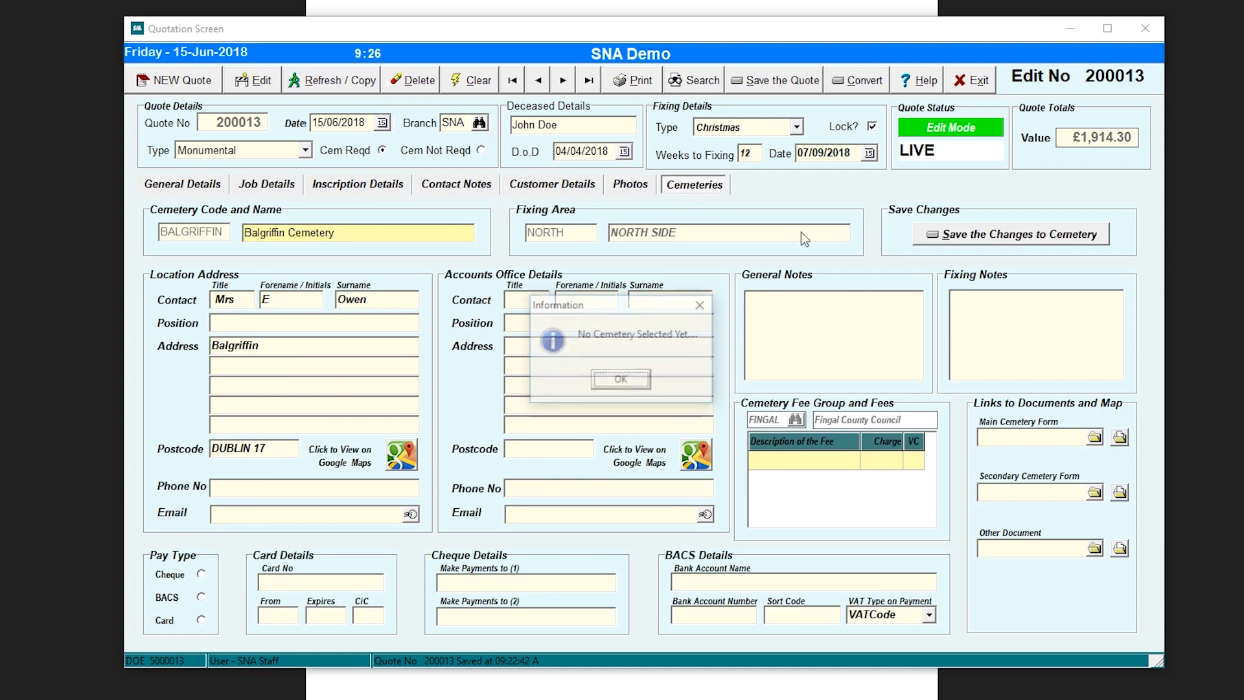
{"action": "left_click", "coordinate": [607, 381]}
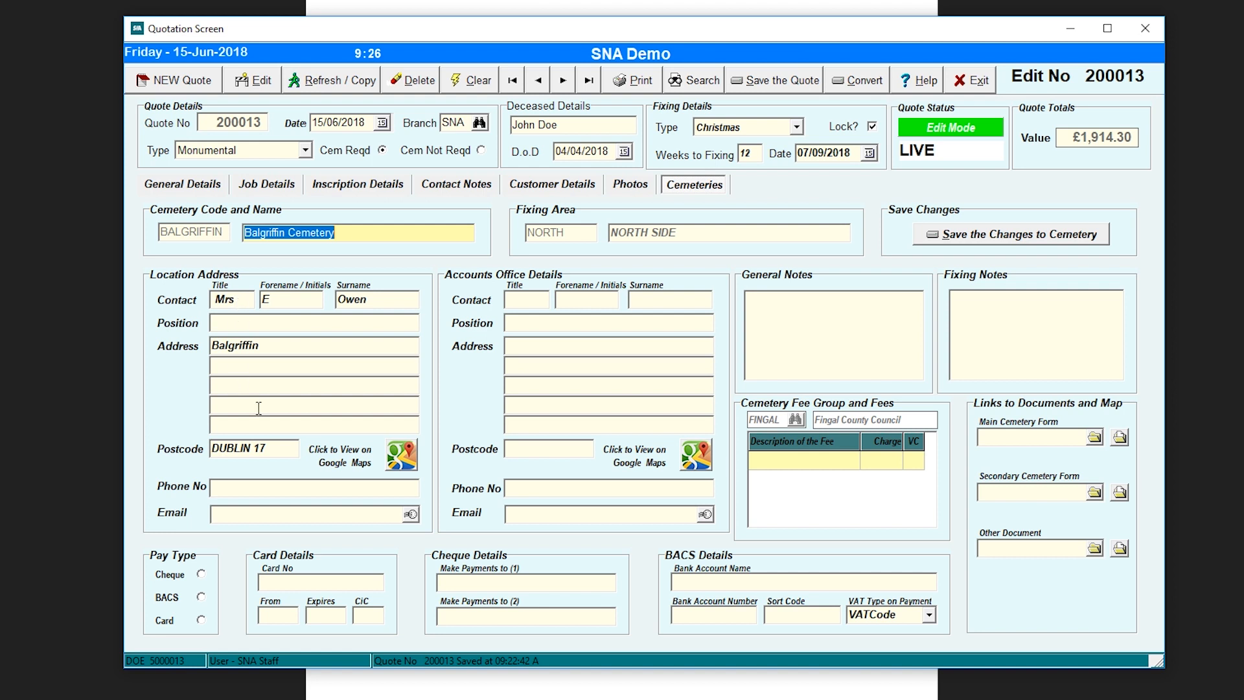
{"action": "left_click", "coordinate": [407, 461]}
{"action": "left_click", "coordinate": [988, 335]}
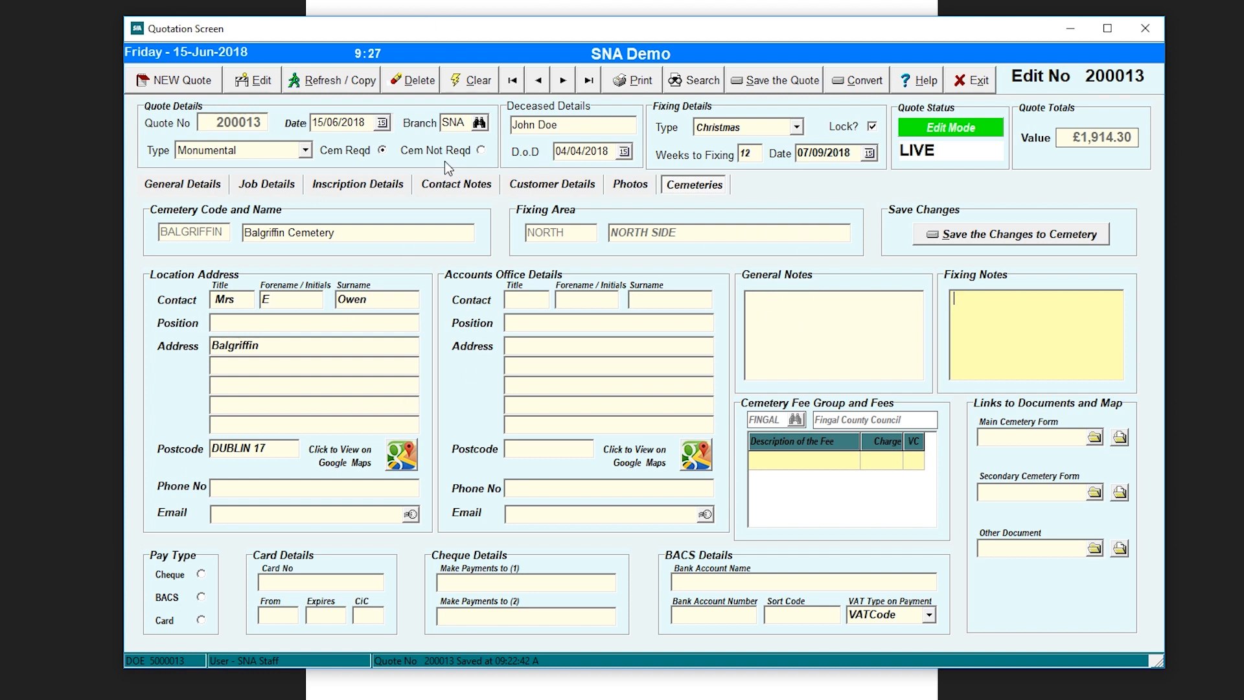
- Save the current quotation and clear it from the form
{"action": "left_click", "coordinate": [791, 88]}
{"action": "left_click", "coordinate": [472, 83]}
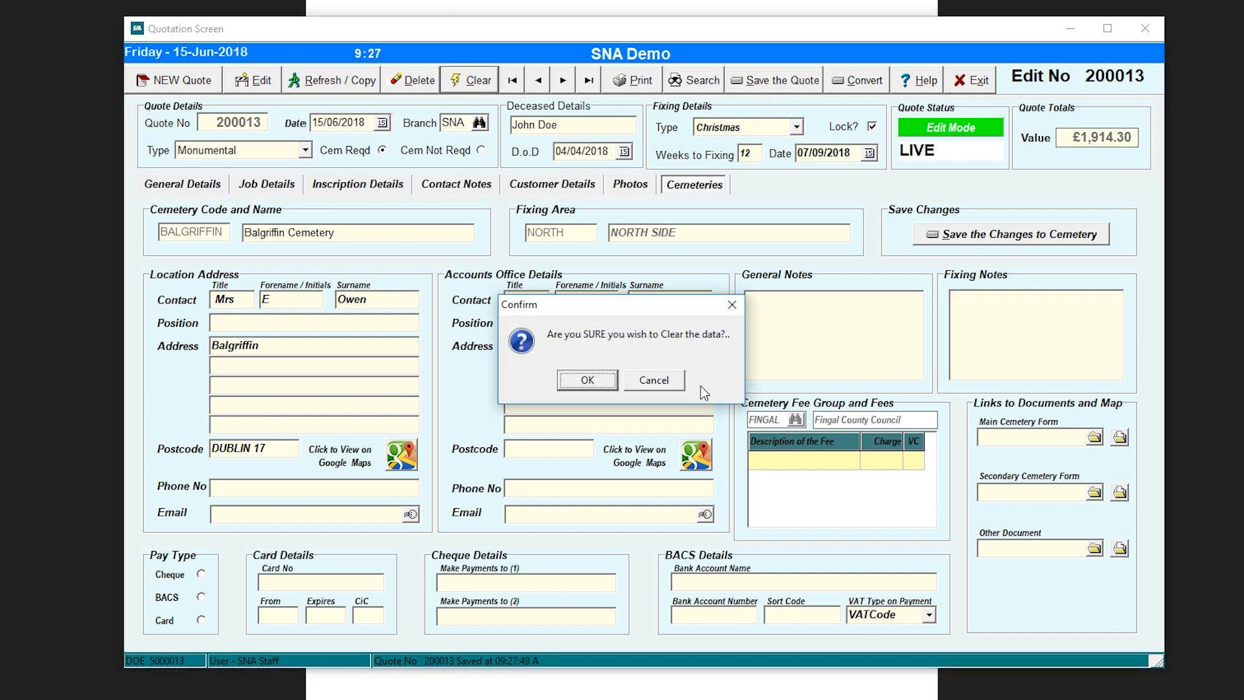
{"action": "left_click", "coordinate": [588, 379]}
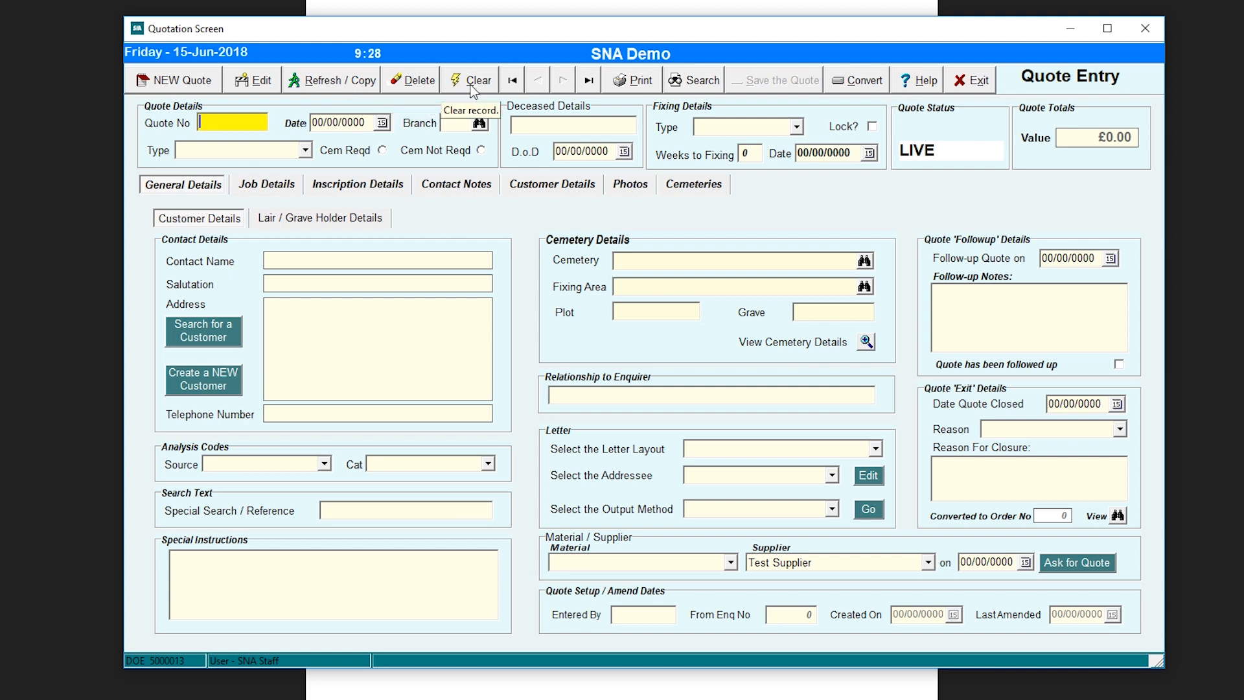
- Browse quote records from 200000 to the last, 200013, and preview the List of Estimates Not Converted
{"action": "left_click", "coordinate": [510, 81]}
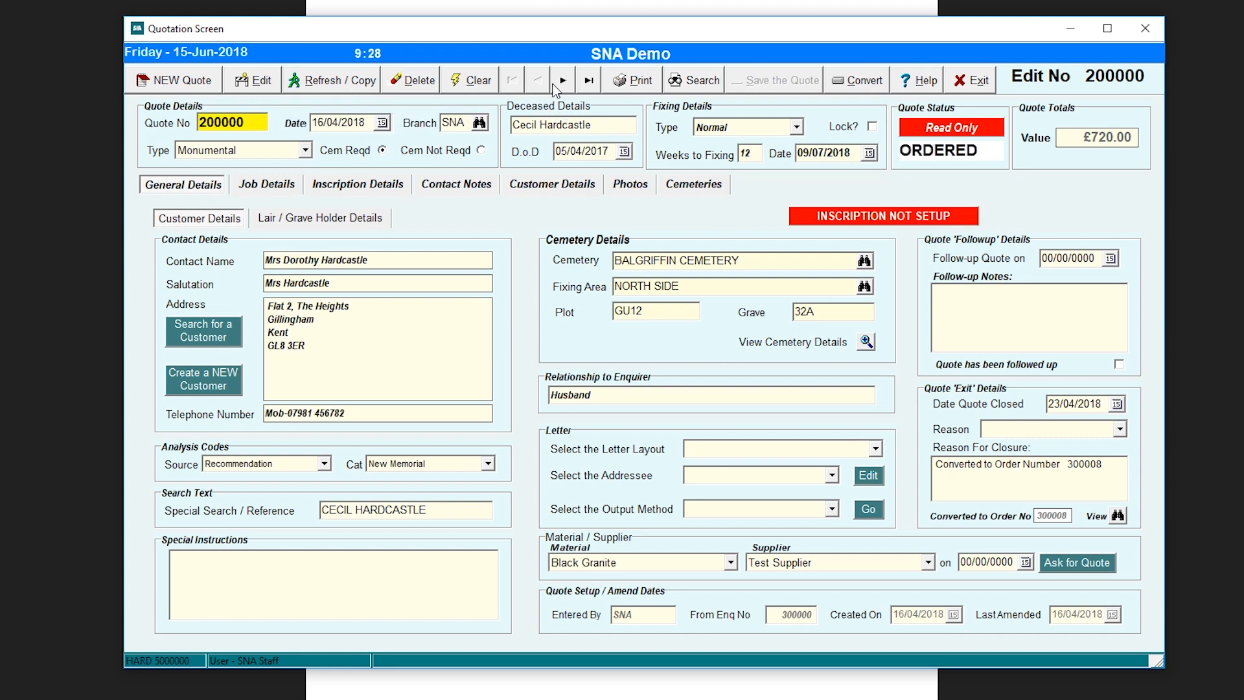
{"action": "left_click", "coordinate": [561, 81]}
{"action": "left_click", "coordinate": [561, 81]}
{"action": "left_click", "coordinate": [561, 82]}
{"action": "left_click", "coordinate": [561, 82]}
{"action": "left_click", "coordinate": [561, 82]}
{"action": "left_click", "coordinate": [561, 82]}
{"action": "left_click", "coordinate": [561, 82]}
{"action": "left_click", "coordinate": [561, 82]}
{"action": "left_click", "coordinate": [561, 81]}
{"action": "left_click", "coordinate": [561, 81]}
{"action": "left_click", "coordinate": [561, 81]}
{"action": "left_click", "coordinate": [537, 82]}
{"action": "left_click", "coordinate": [537, 81]}
{"action": "left_click", "coordinate": [537, 82]}
{"action": "left_click", "coordinate": [557, 85]}
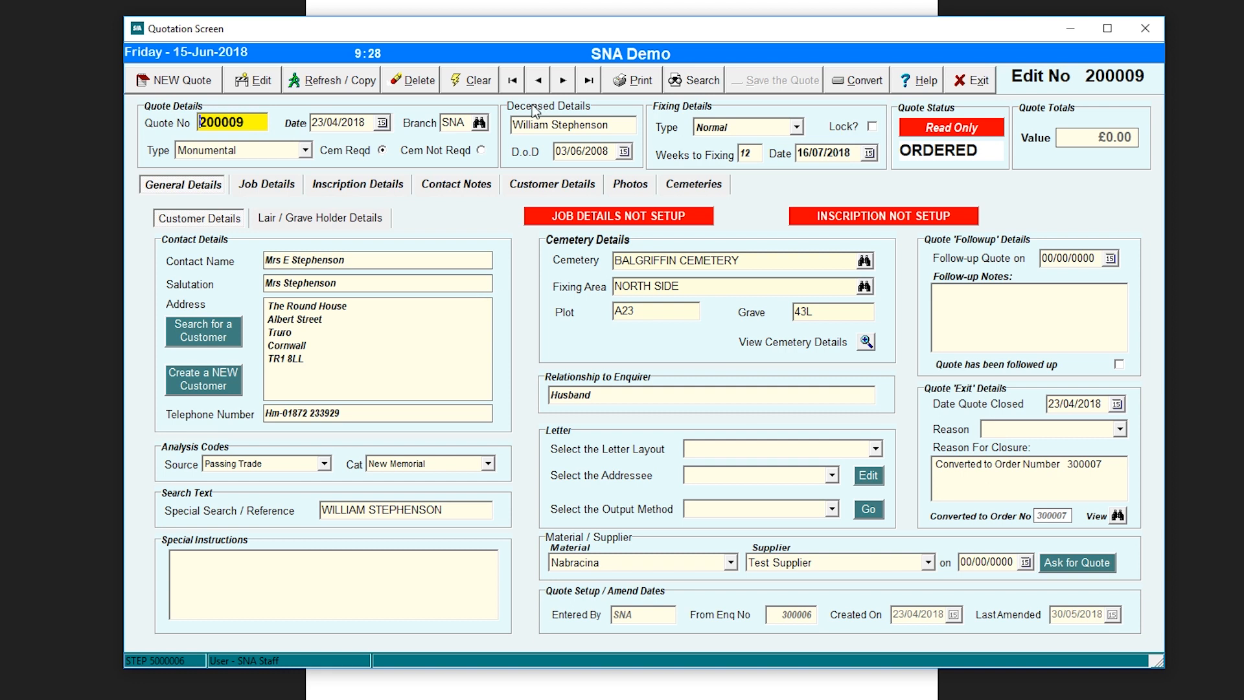
{"action": "left_click", "coordinate": [591, 87]}
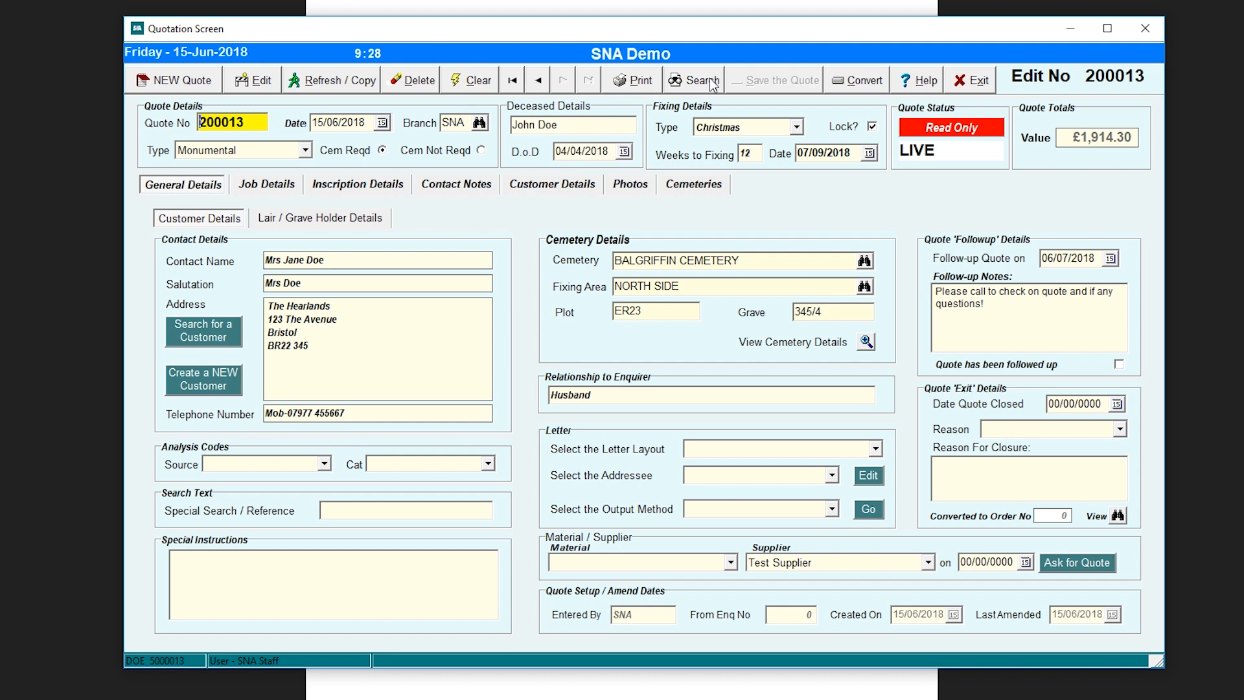
{"action": "left_click", "coordinate": [641, 81]}
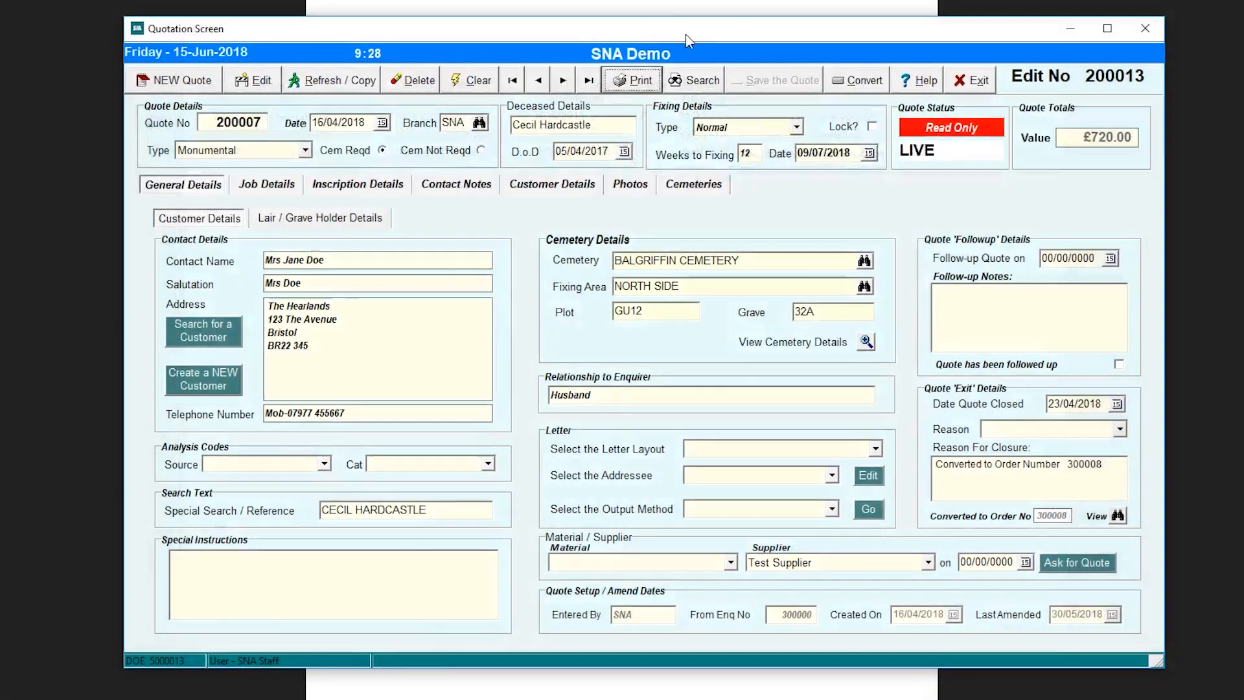
- Search quotations by deceased name for 'son' and open quote 200009 from the results
{"action": "left_click", "coordinate": [698, 80]}
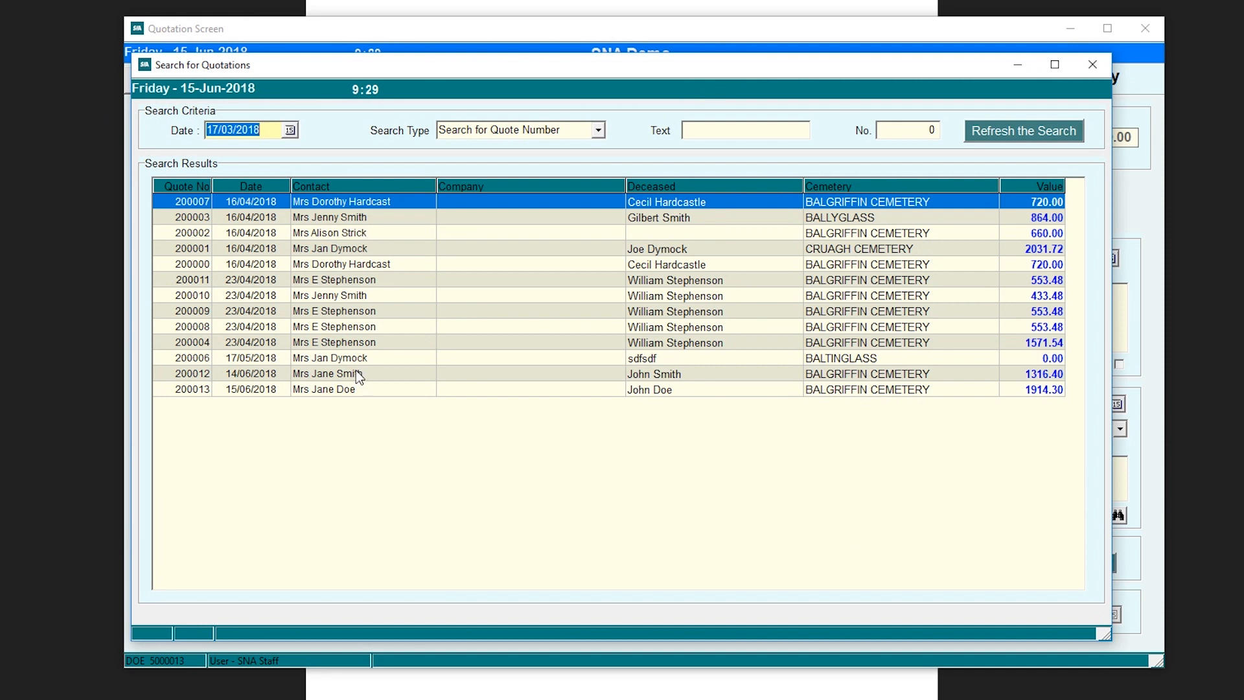
{"action": "left_click", "coordinate": [599, 131]}
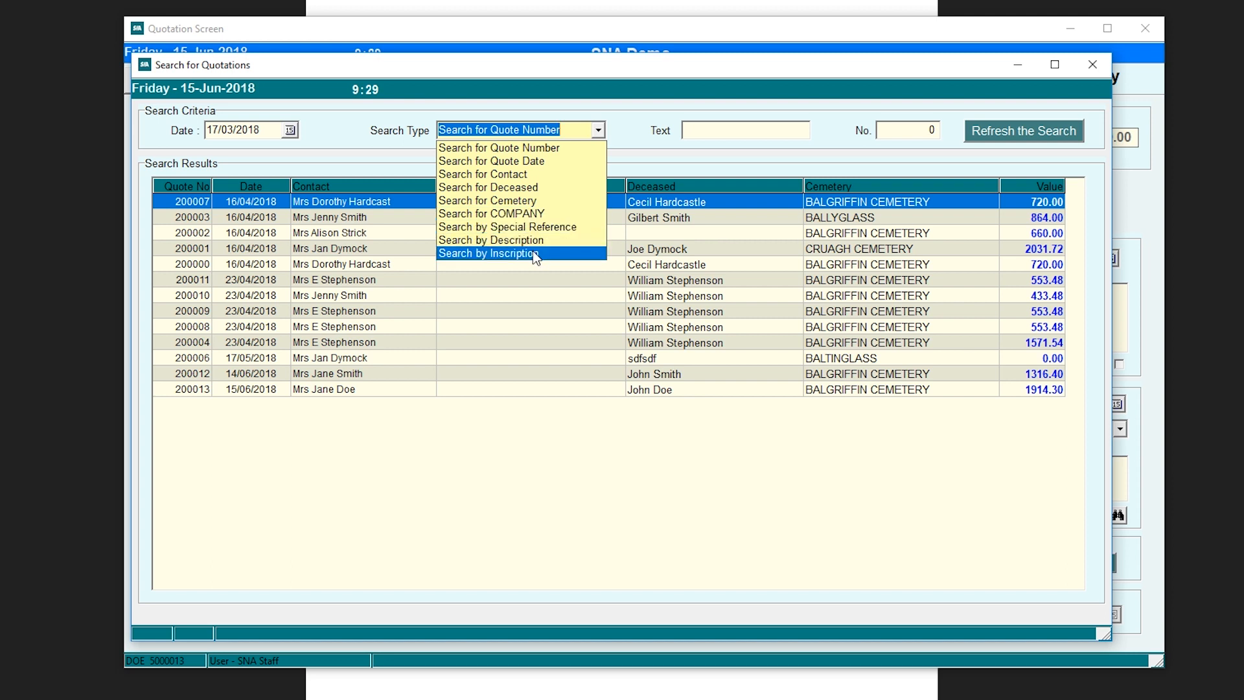
{"action": "left_click", "coordinate": [522, 188]}
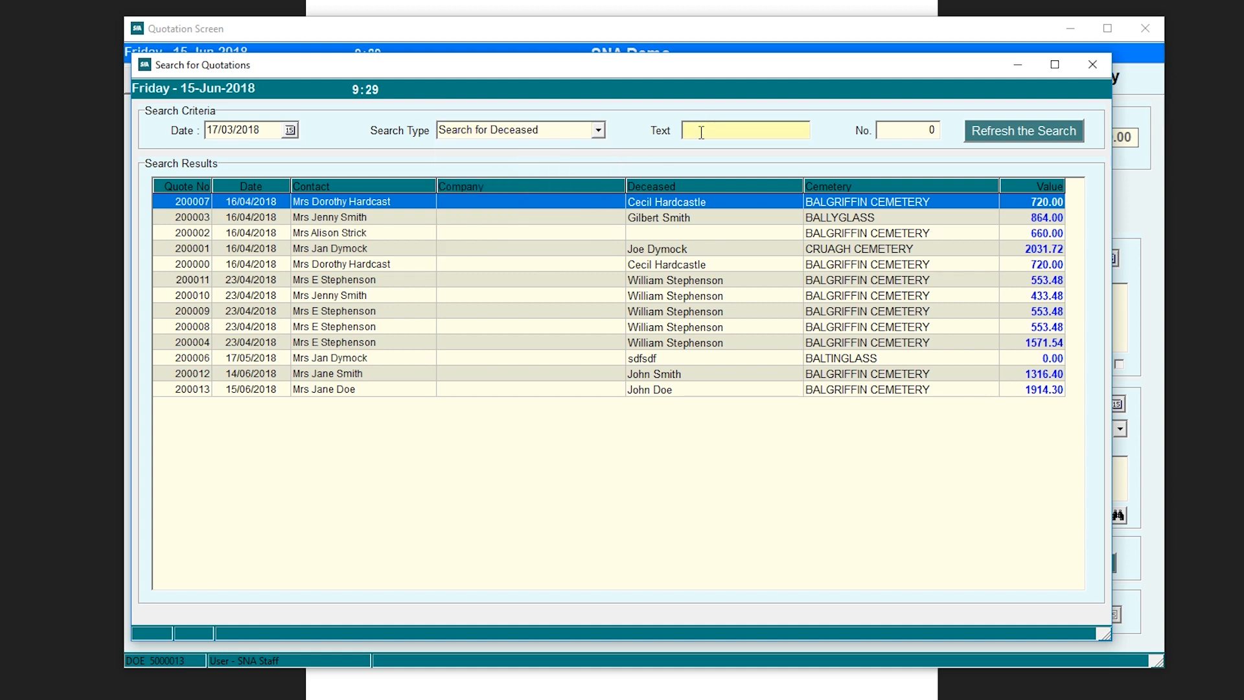
{"action": "type", "text": "iam"}
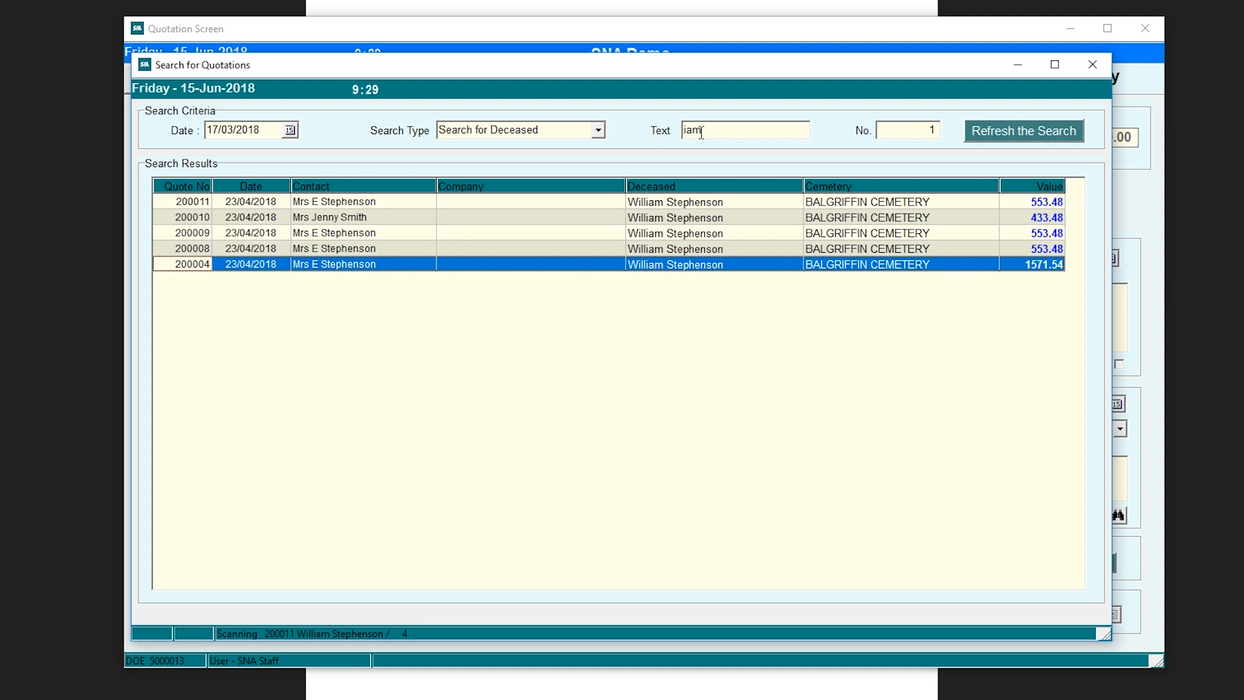
{"action": "left_click", "coordinate": [703, 133]}
{"action": "left_click_drag", "start_coordinate": [715, 133], "coordinate": [680, 139]}
{"action": "type", "text": "son"}
{"action": "key", "text": "Return"}
{"action": "left_click", "coordinate": [329, 234]}
{"action": "double_click", "coordinate": [351, 234]}
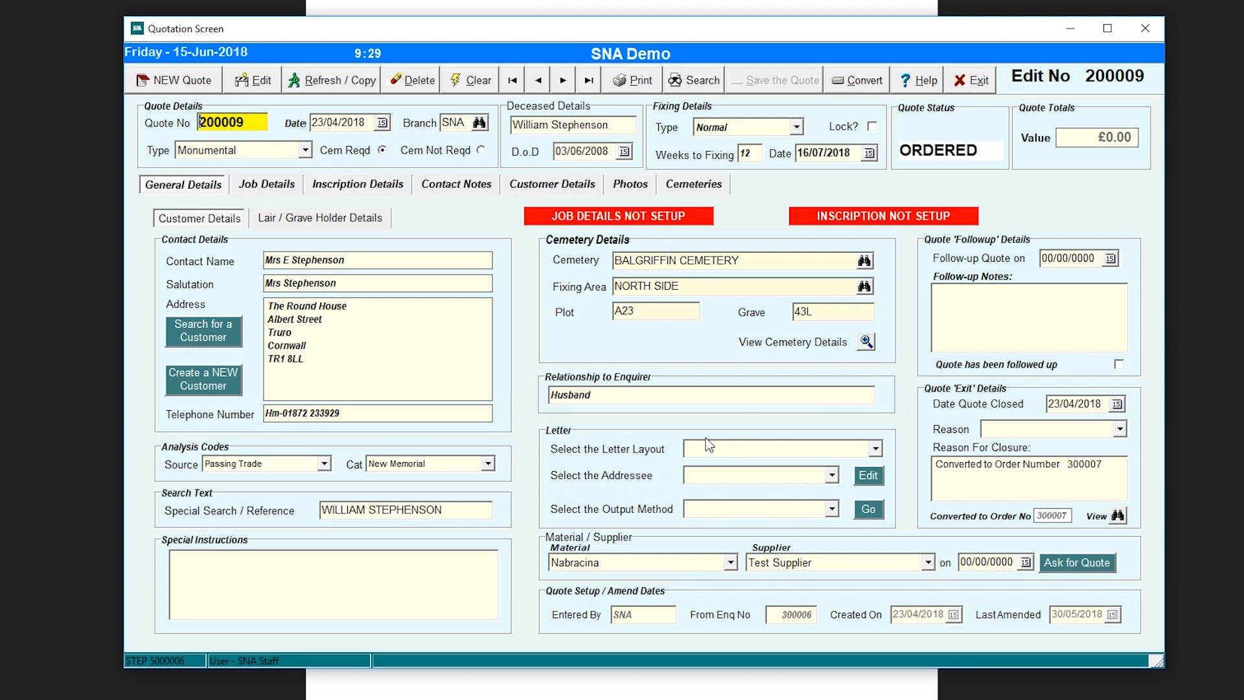
- Show the Rochdale Enquiry Sheet letter on screen, addressed to the customer
{"action": "left_click", "coordinate": [876, 449]}
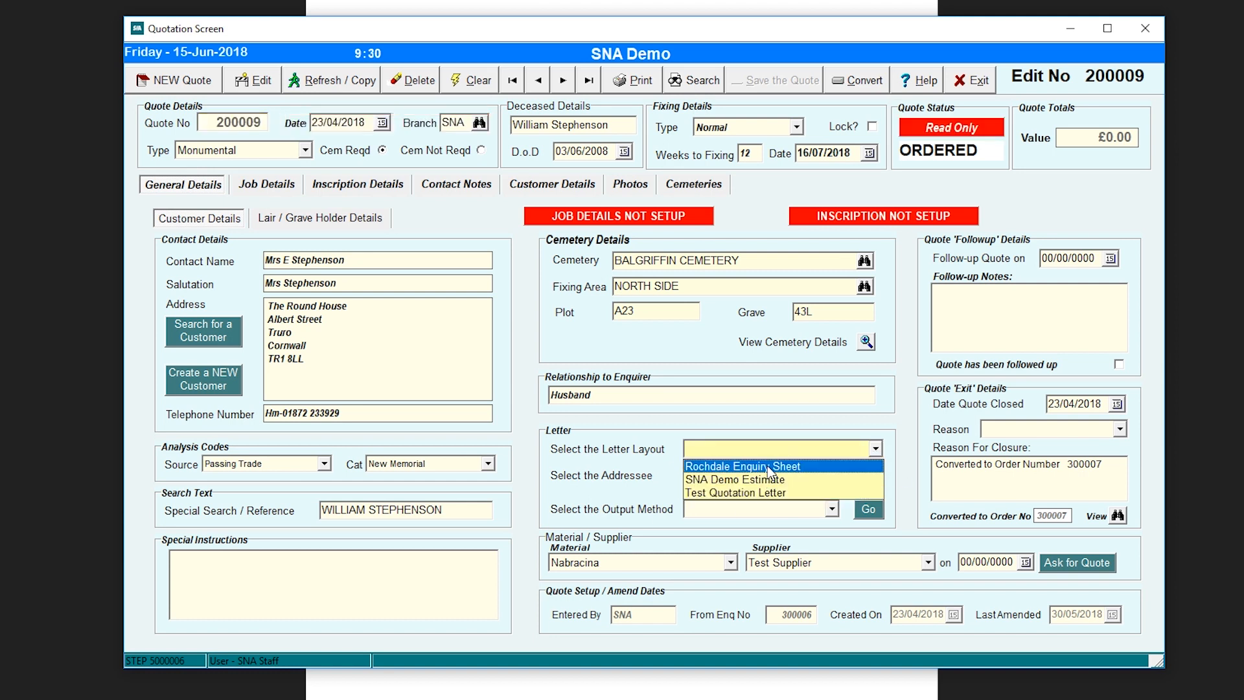
{"action": "left_click", "coordinate": [769, 467]}
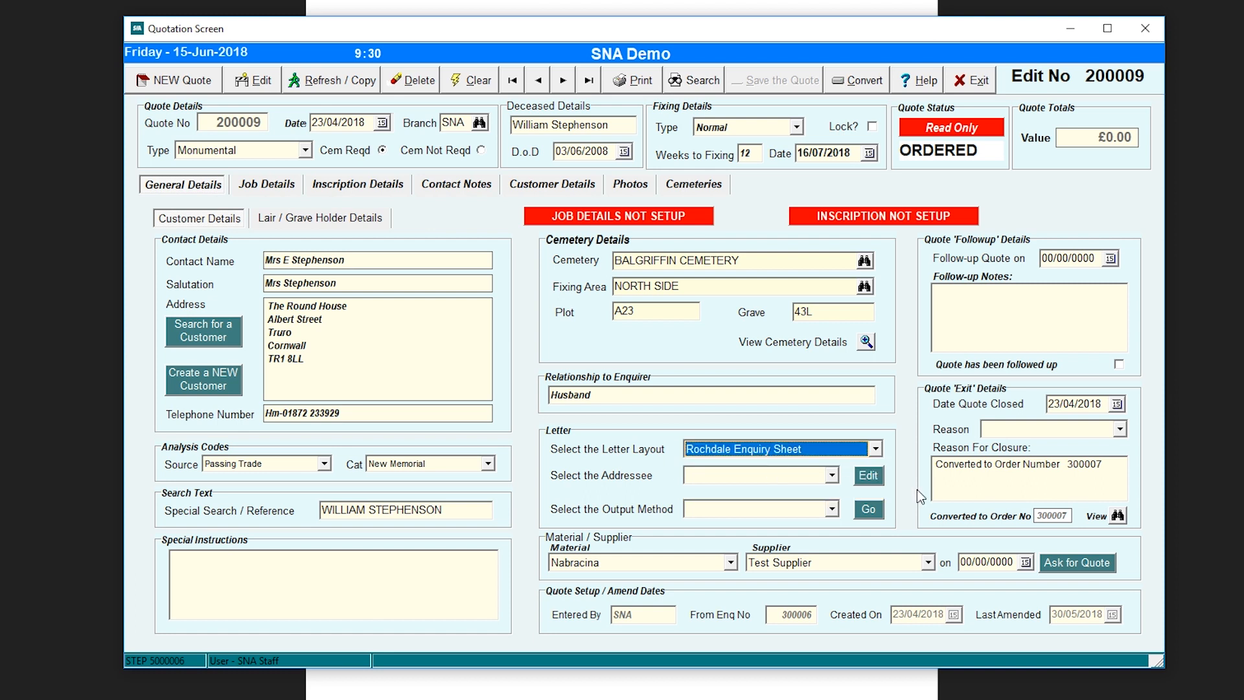
{"action": "left_click", "coordinate": [837, 478]}
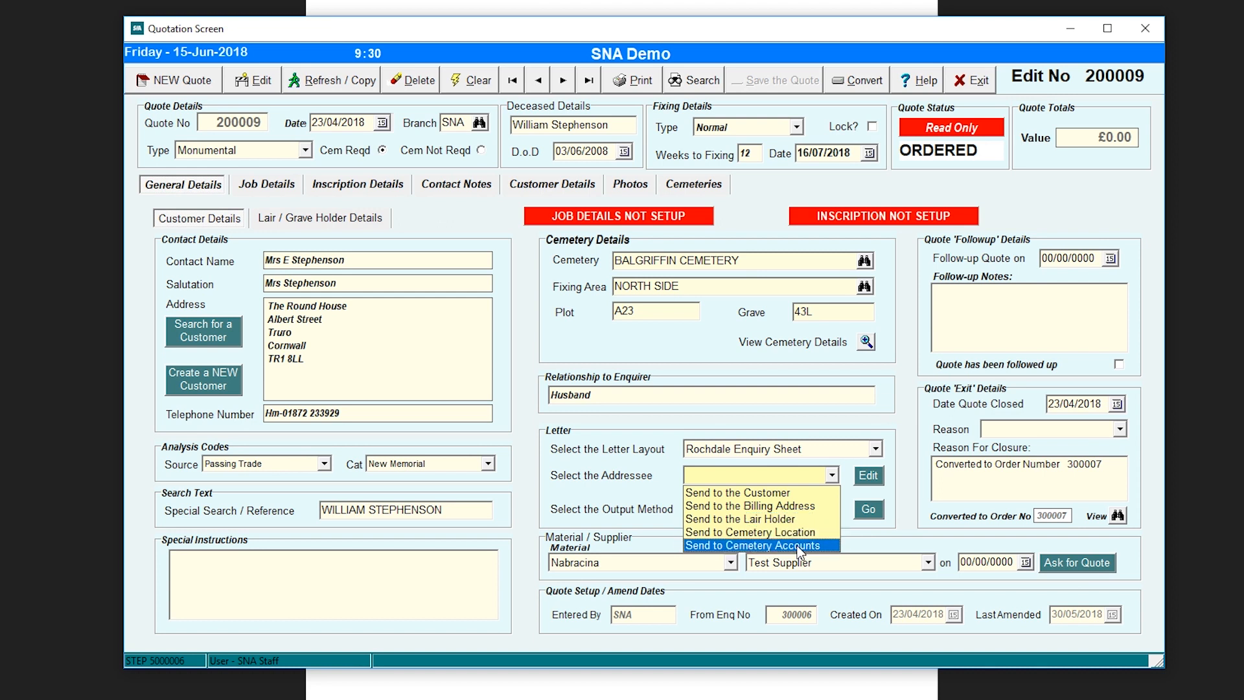
{"action": "left_click", "coordinate": [786, 494]}
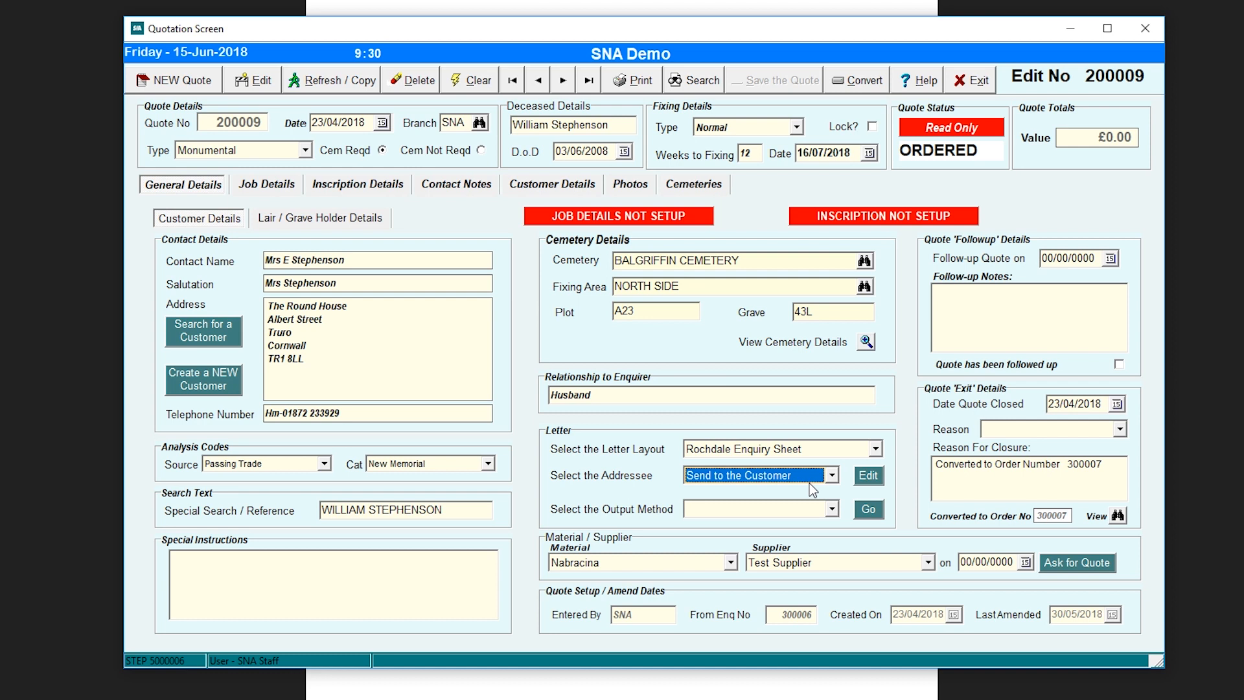
{"action": "left_click", "coordinate": [869, 480]}
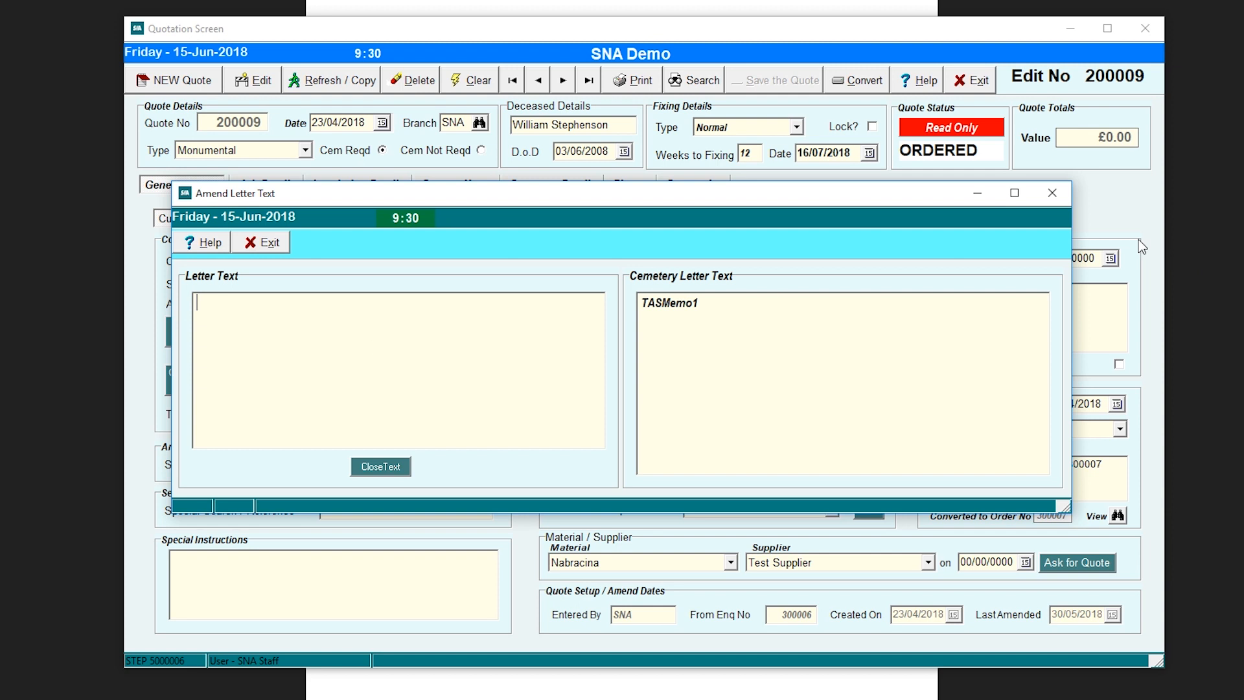
{"action": "left_click", "coordinate": [1052, 192]}
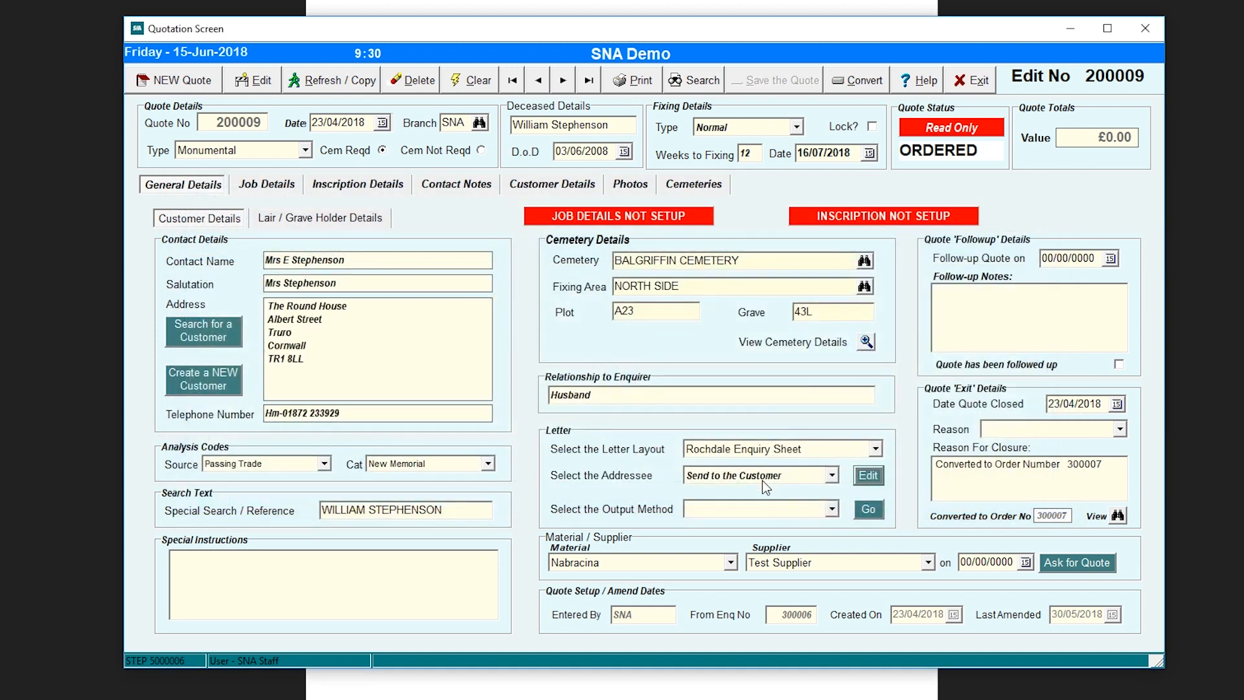
{"action": "left_click", "coordinate": [833, 510]}
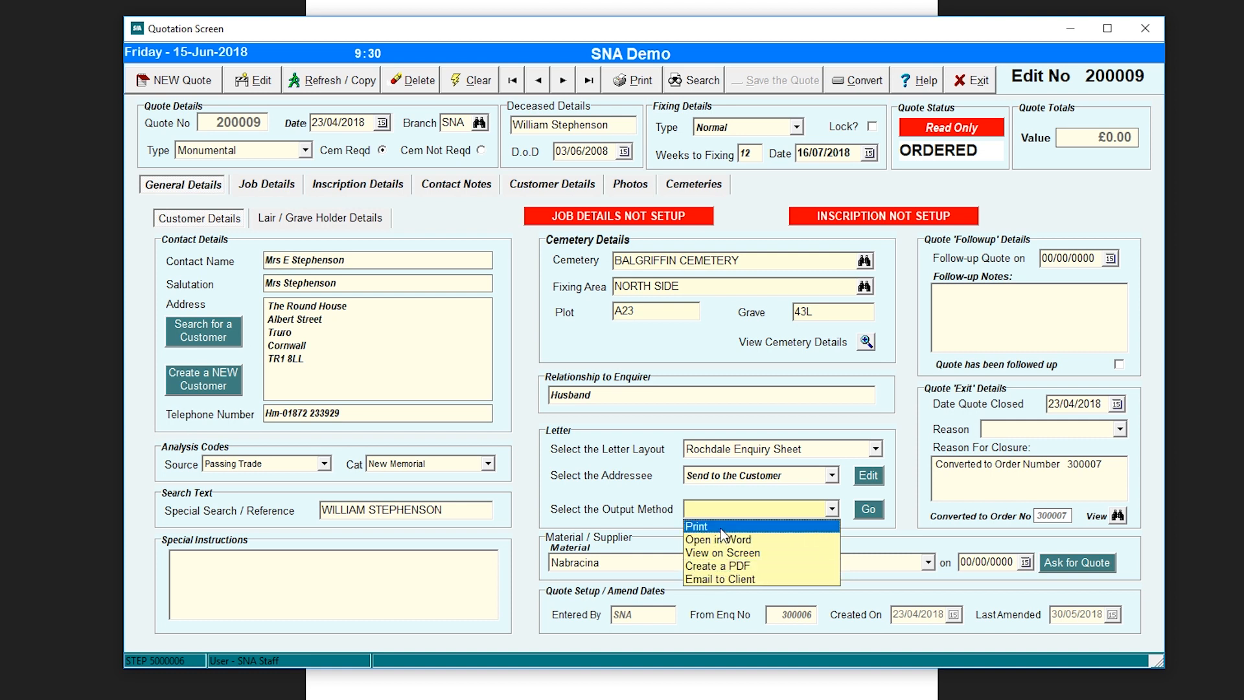
{"action": "left_click", "coordinate": [746, 553]}
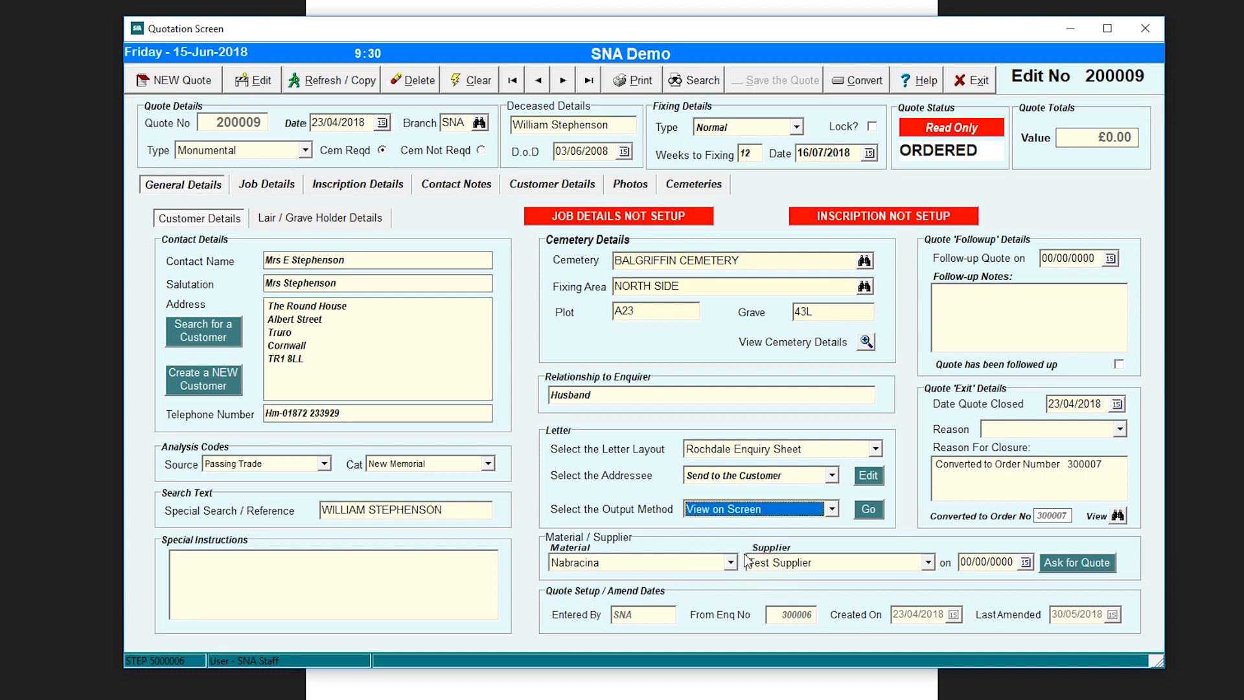
{"action": "left_click", "coordinate": [869, 509]}
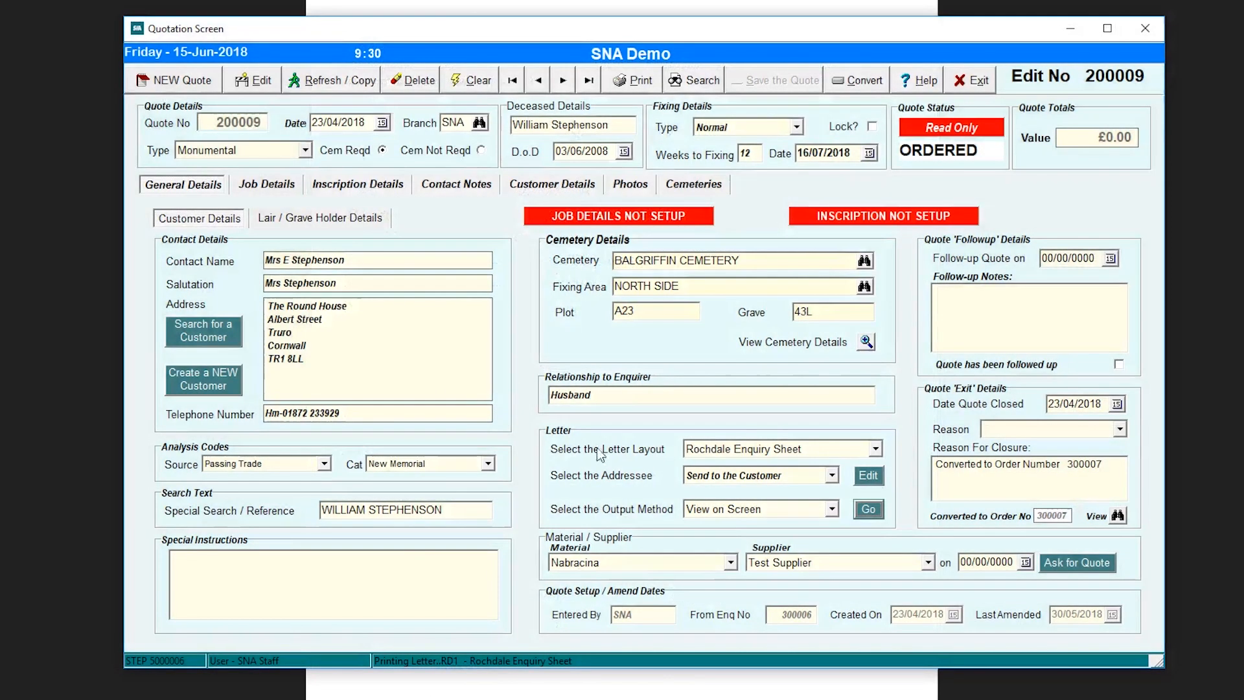
- Show the SNA Demo Estimate letter on screen and scroll through it
{"action": "left_click", "coordinate": [875, 449]}
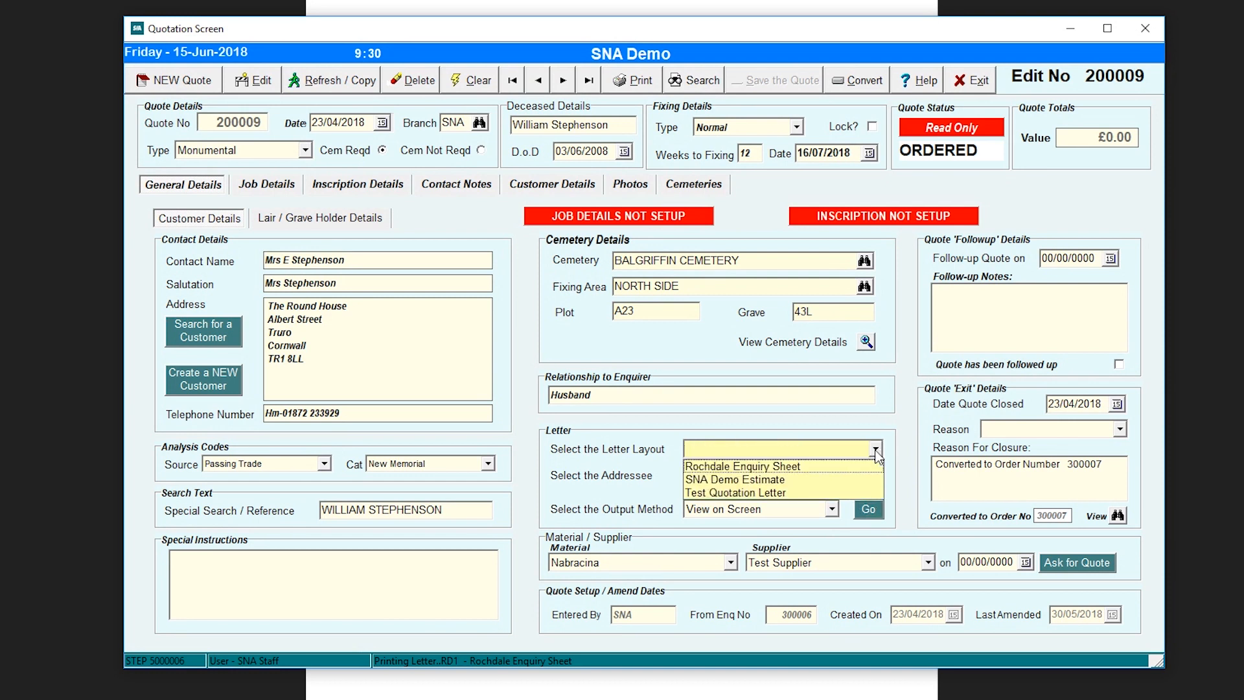
{"action": "left_click", "coordinate": [783, 479]}
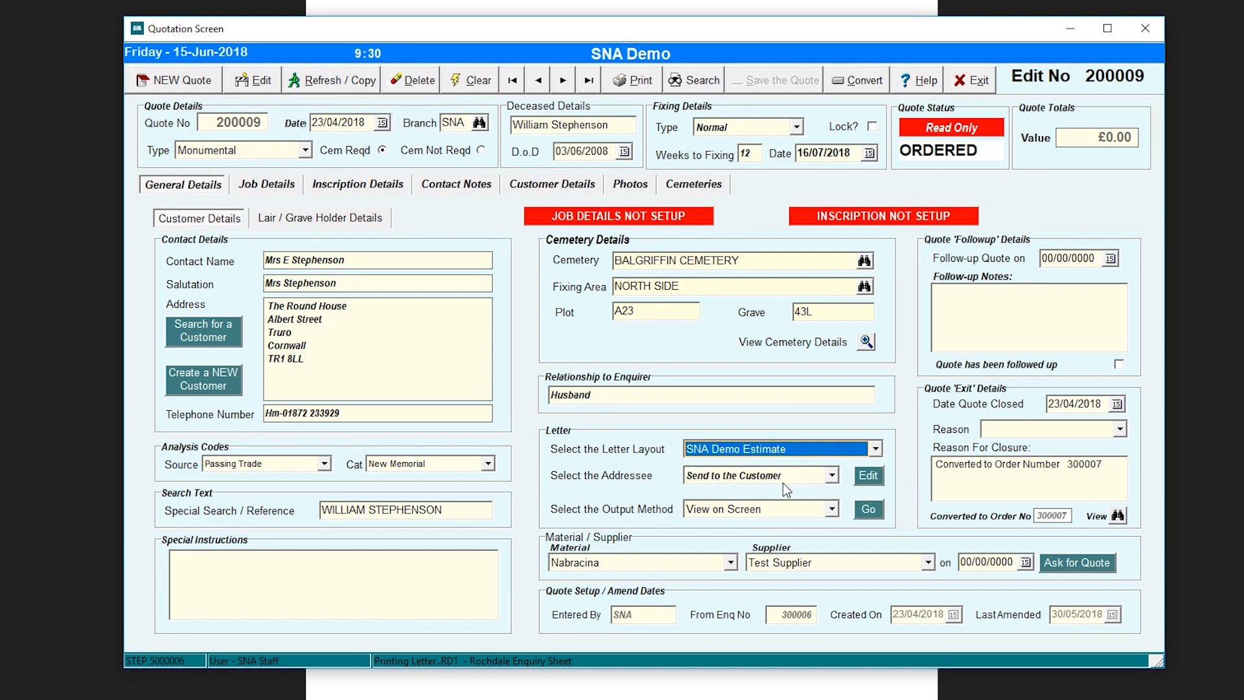
{"action": "left_click", "coordinate": [871, 514]}
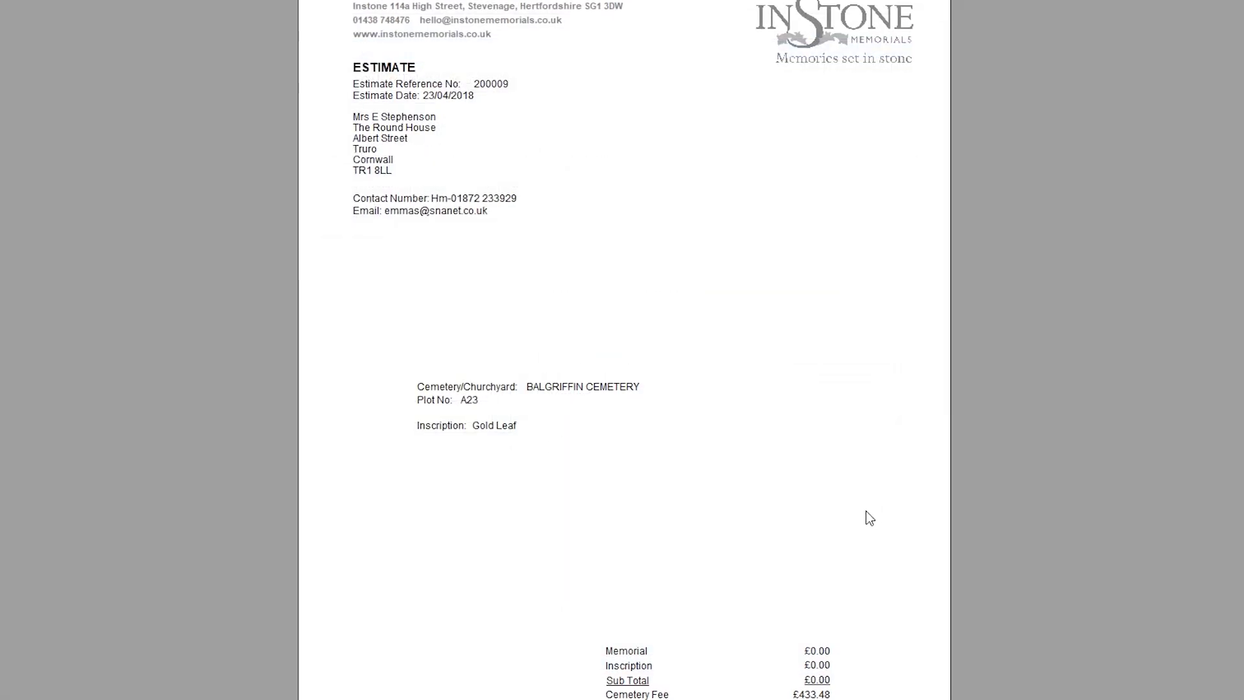
{"action": "scroll", "coordinate": [866, 512], "scroll_direction": "down", "scroll_amount": 3}
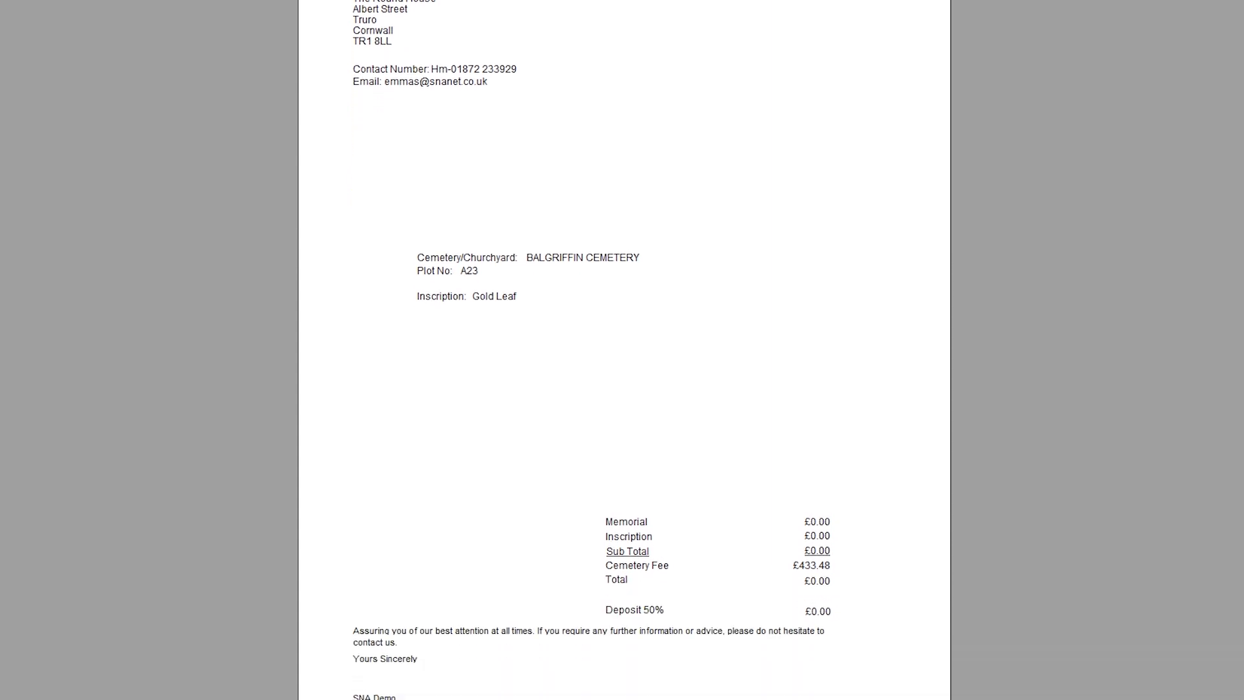
{"action": "scroll", "coordinate": [592, 350], "scroll_direction": "up", "scroll_amount": 2}
{"action": "scroll", "coordinate": [592, 349], "scroll_direction": "up", "scroll_amount": 3}
{"action": "scroll", "coordinate": [591, 350], "scroll_direction": "down", "scroll_amount": 6}
{"action": "scroll", "coordinate": [591, 350], "scroll_direction": "up", "scroll_amount": 3}
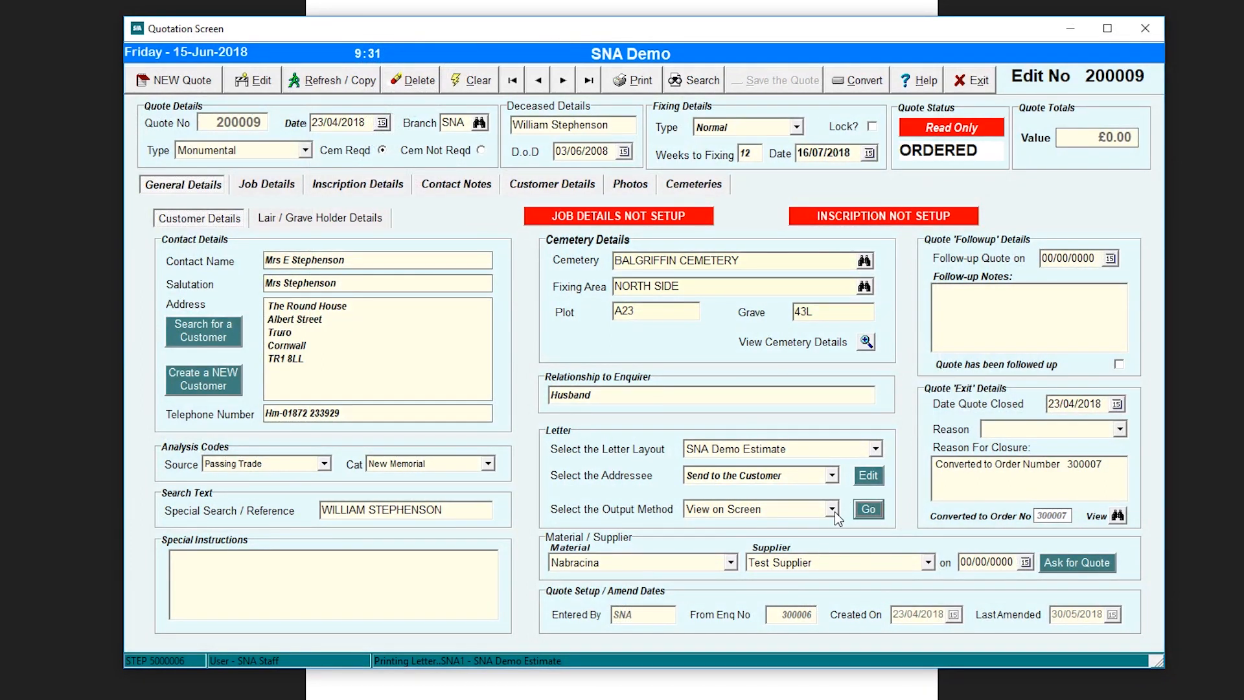
- Show the Test Quotation Letter for quote 200009 on screen and scroll through it
{"action": "left_click", "coordinate": [876, 453]}
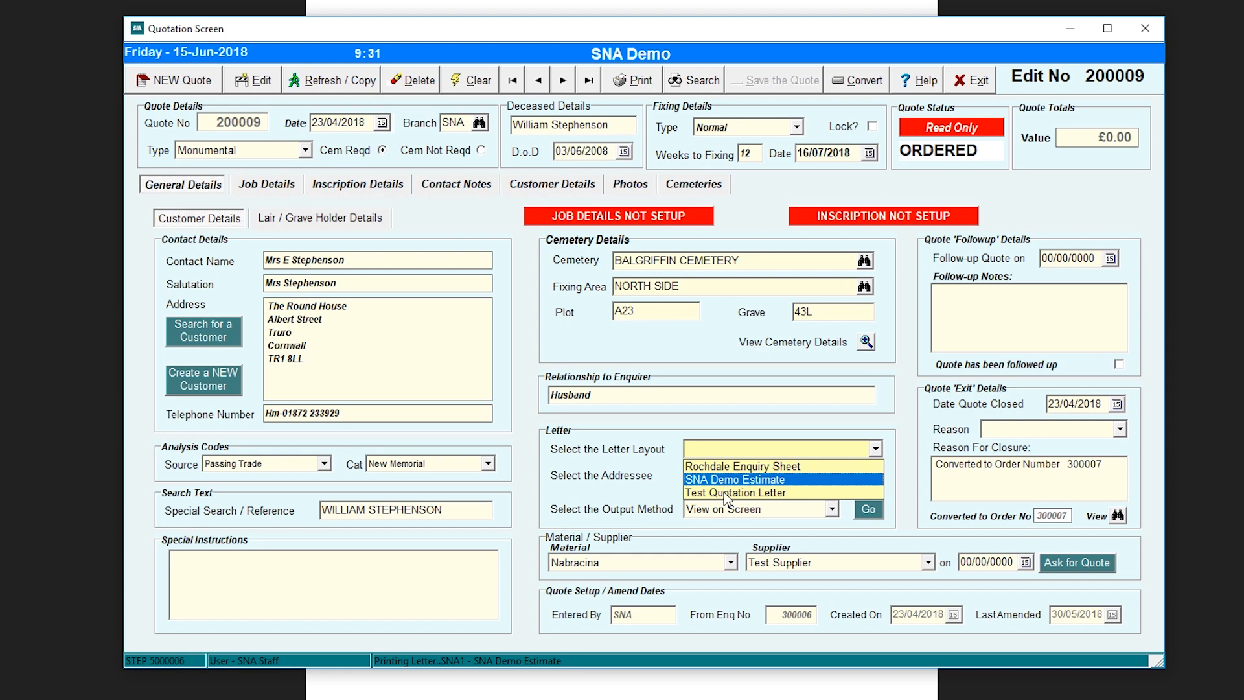
{"action": "left_click", "coordinate": [878, 492]}
{"action": "left_click", "coordinate": [867, 509]}
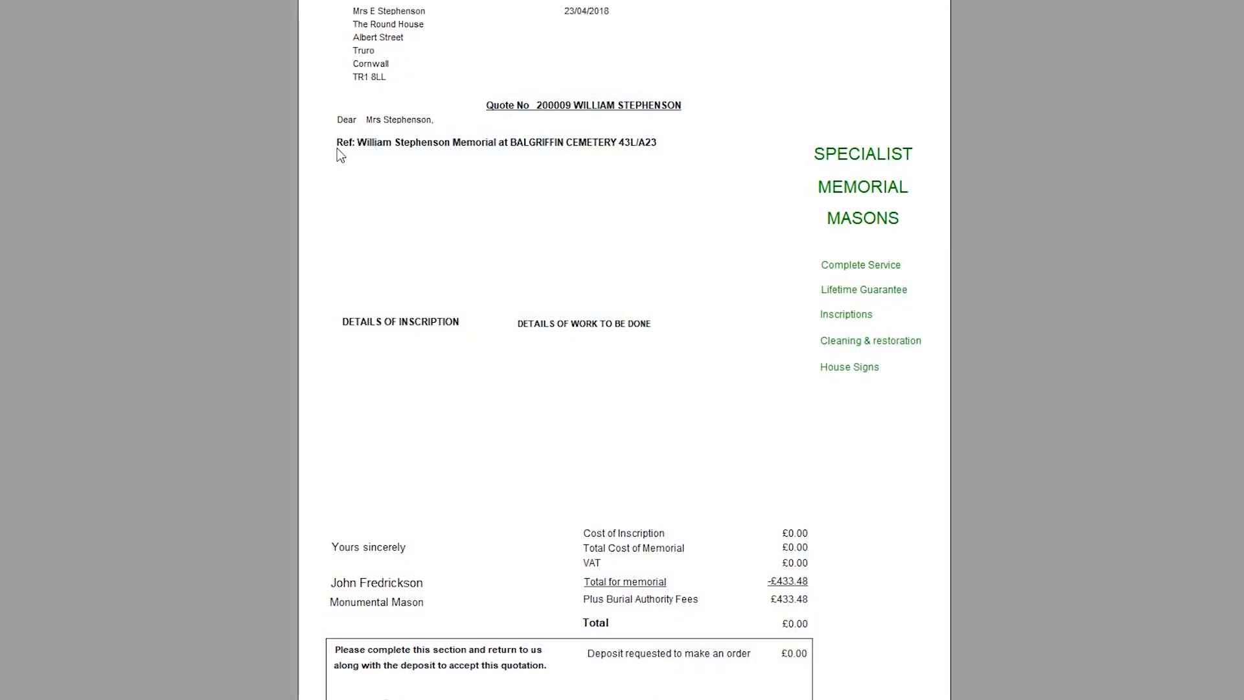
{"action": "scroll", "coordinate": [622, 350], "scroll_direction": "down", "scroll_amount": 3}
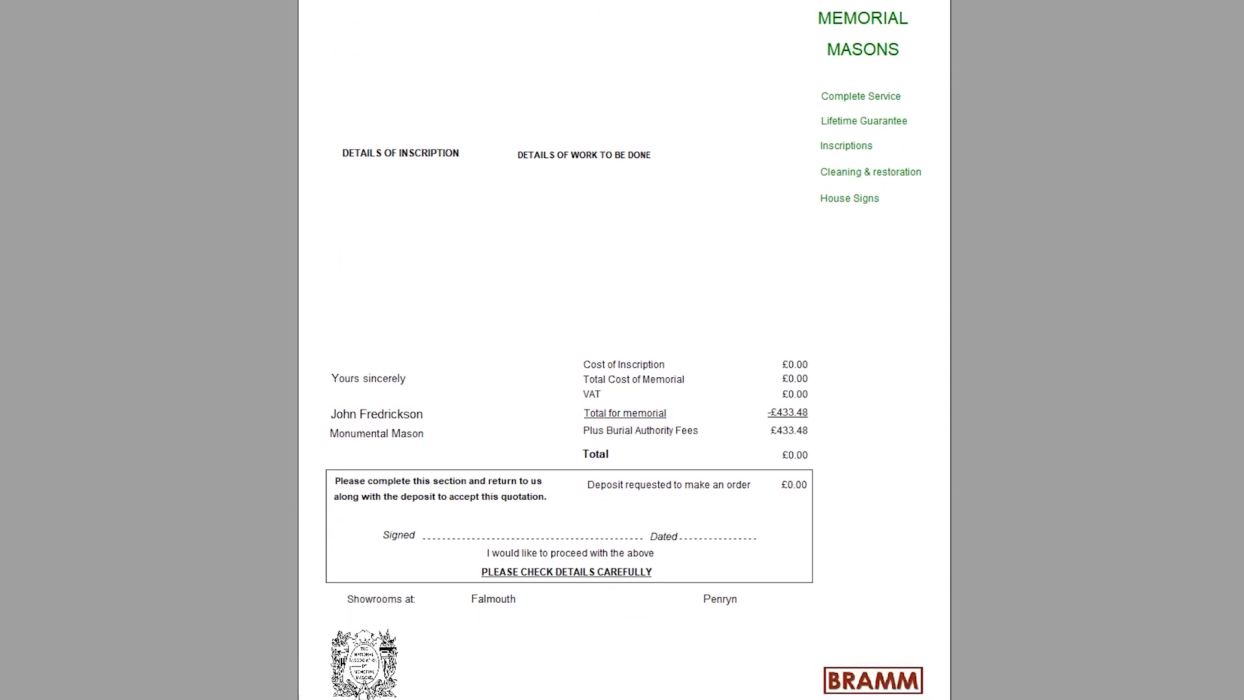
{"action": "scroll", "coordinate": [622, 350], "scroll_direction": "up", "scroll_amount": 3}
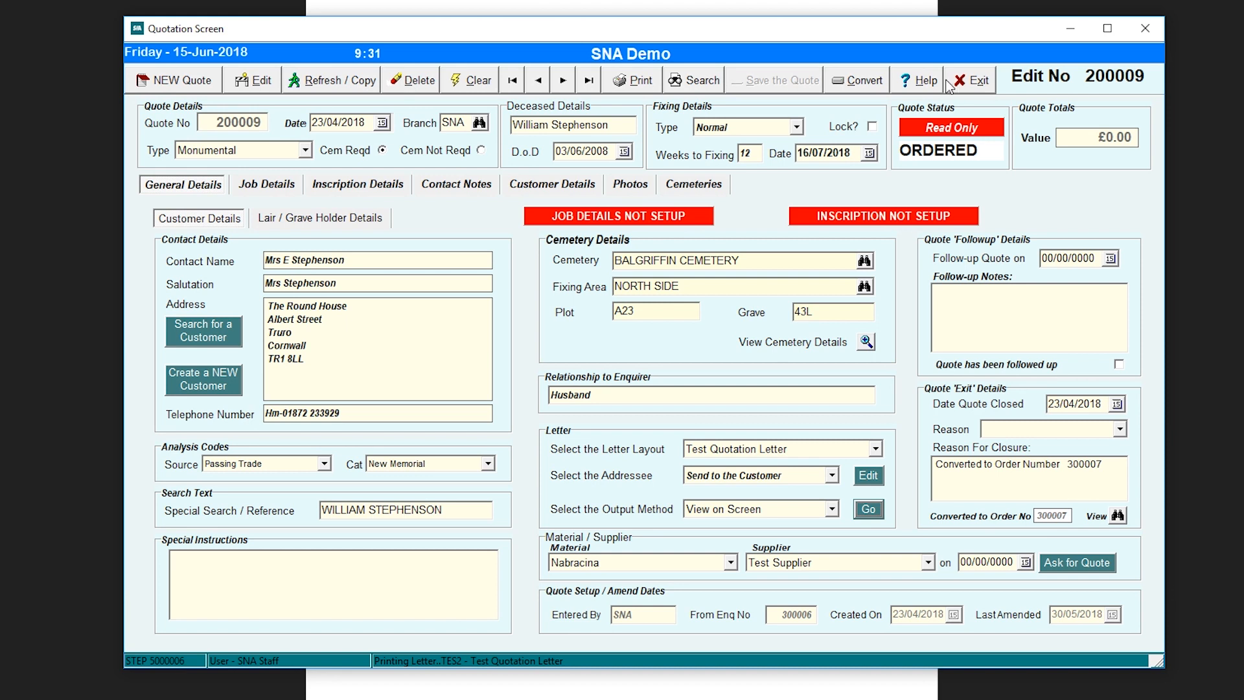
{"action": "left_click", "coordinate": [870, 83]}
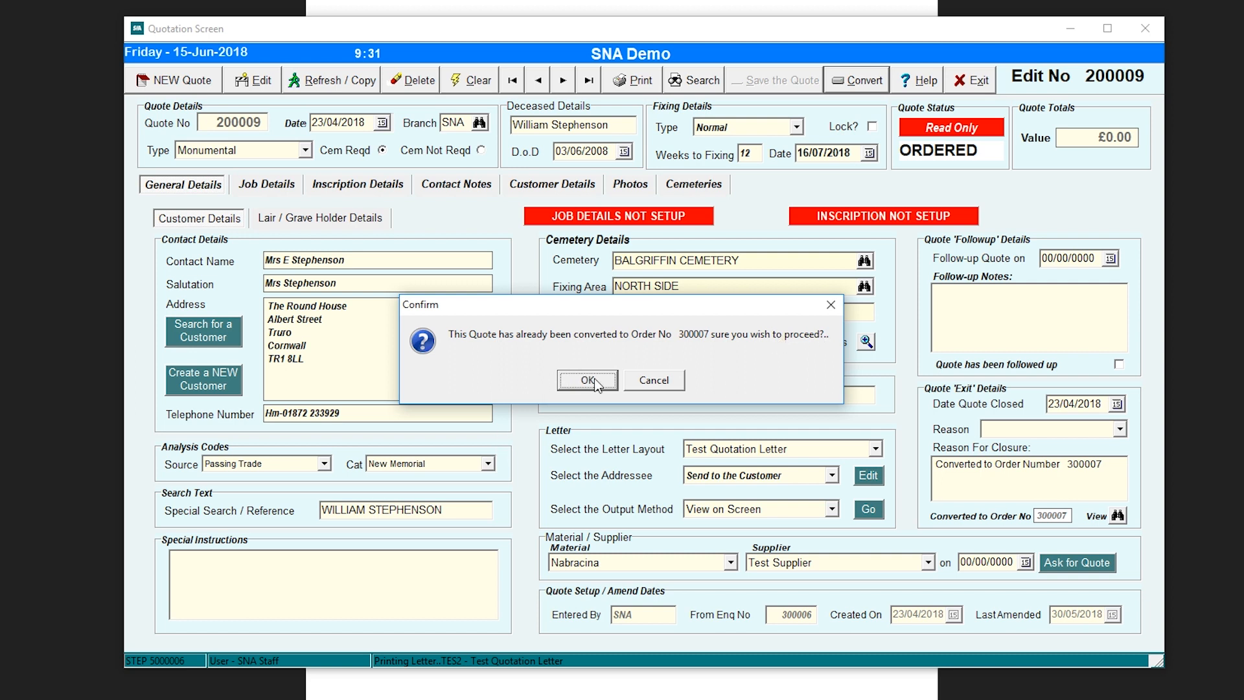
{"action": "left_click", "coordinate": [645, 385]}
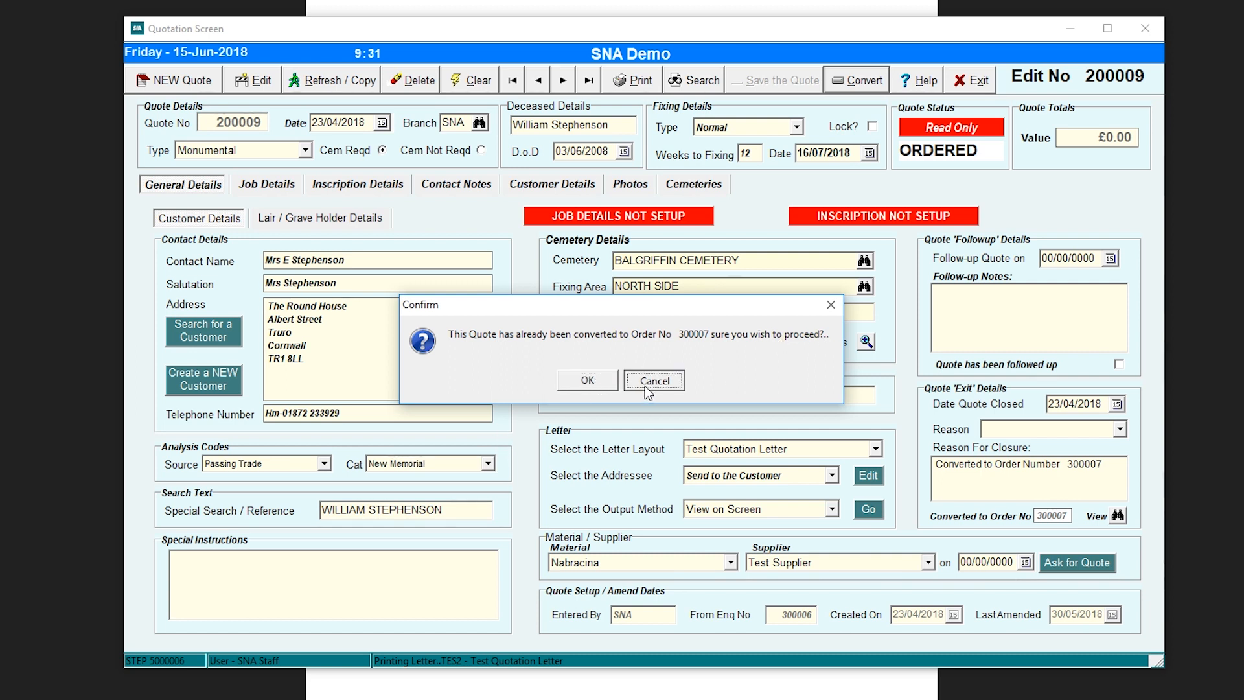